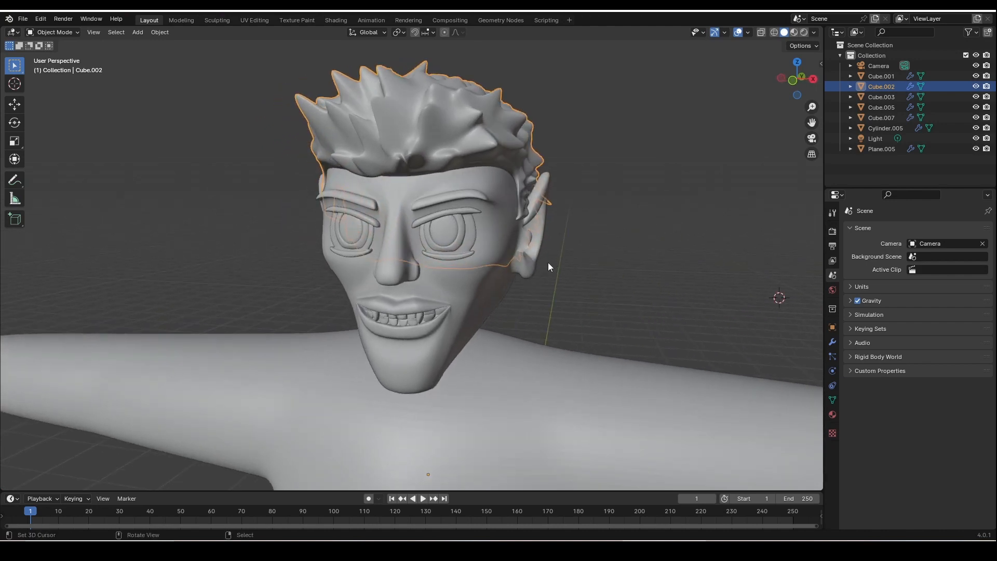
- Examine the character's head, spiky hair, ears and face from several angles
scroll(547, 263, down, 2)
right_click(547, 264)
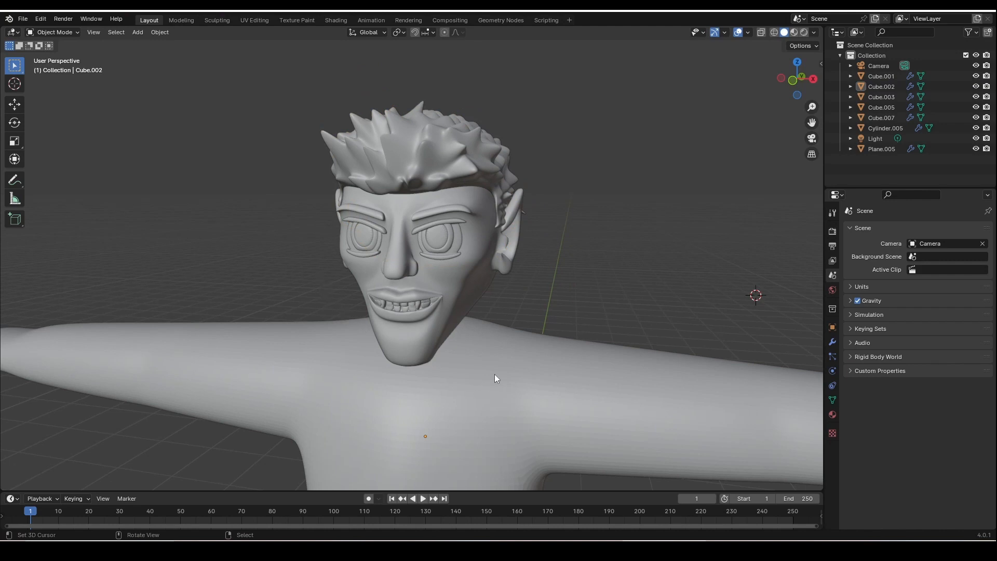
middle_drag(494, 374, 475, 353)
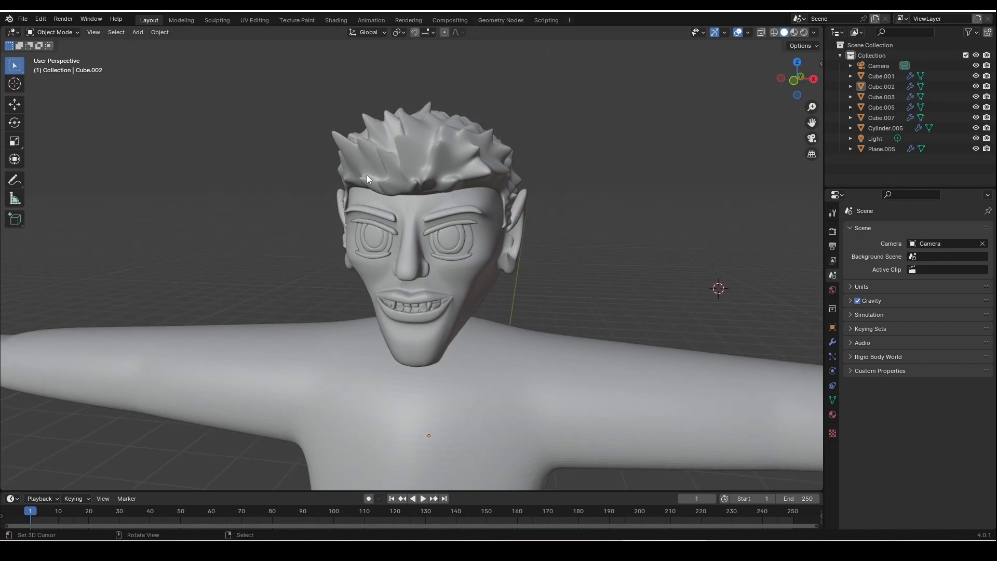
click(518, 182)
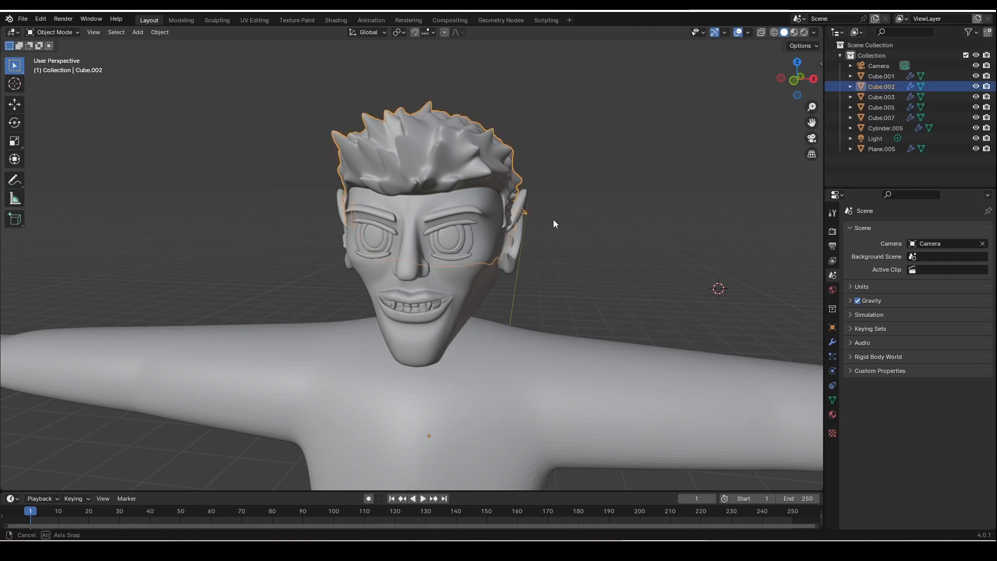
mouse_move(553, 219)
middle_down()
mouse_move(507, 229)
mouse_move(550, 226)
mouse_move(537, 239)
mouse_move(551, 234)
middle_up()
click(535, 221)
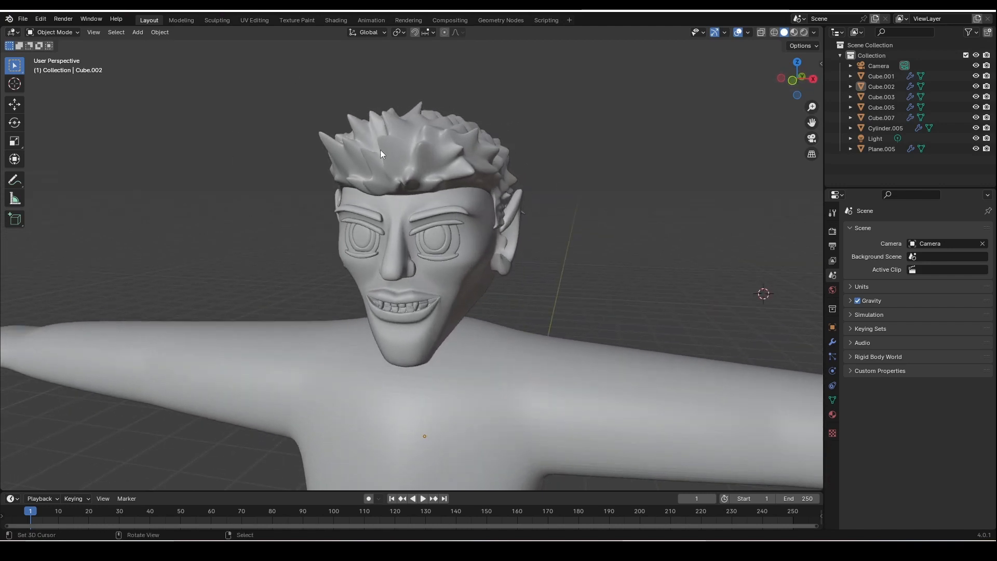
middle_drag(387, 133, 422, 155)
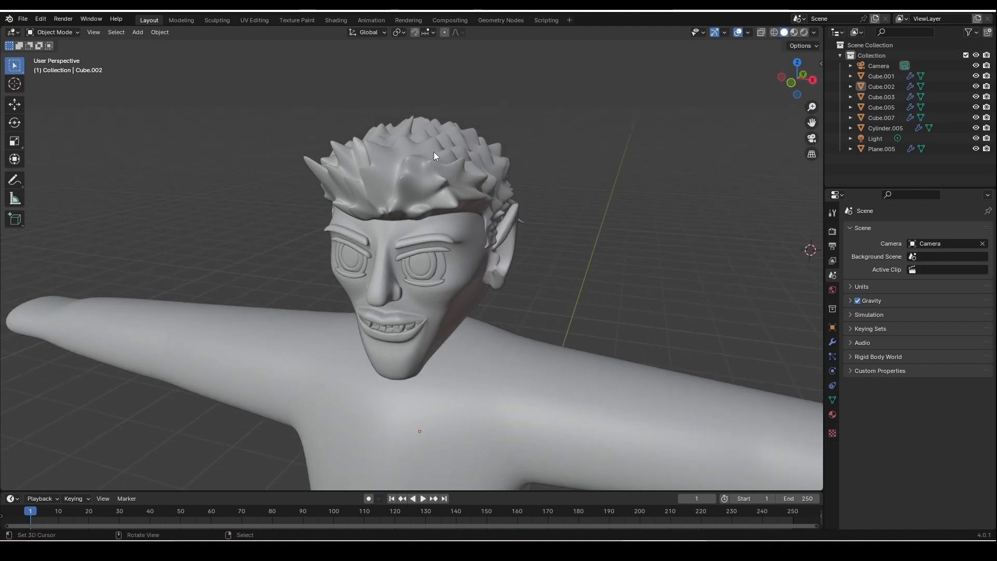
middle_drag(428, 200, 452, 190)
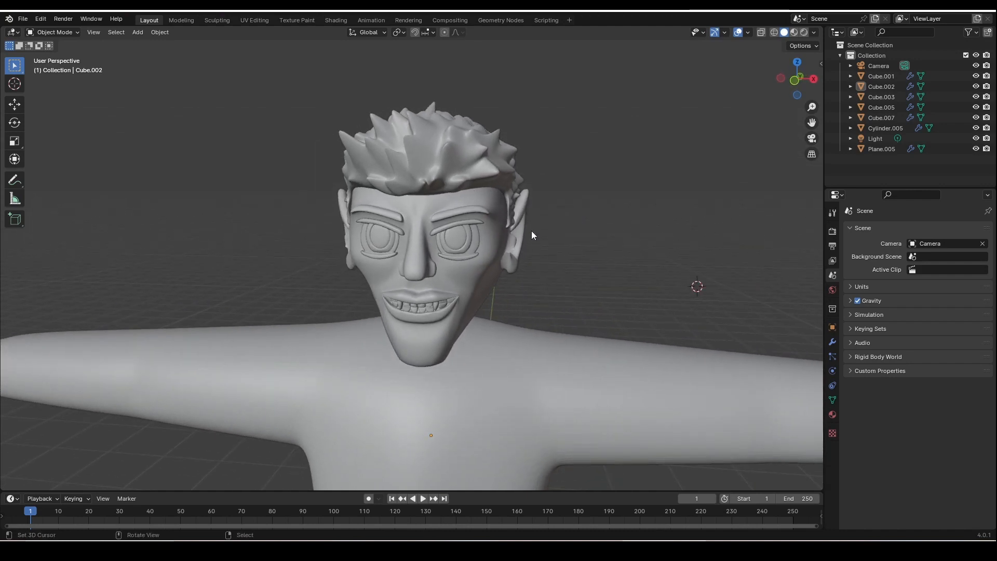
middle_drag(531, 230, 547, 216)
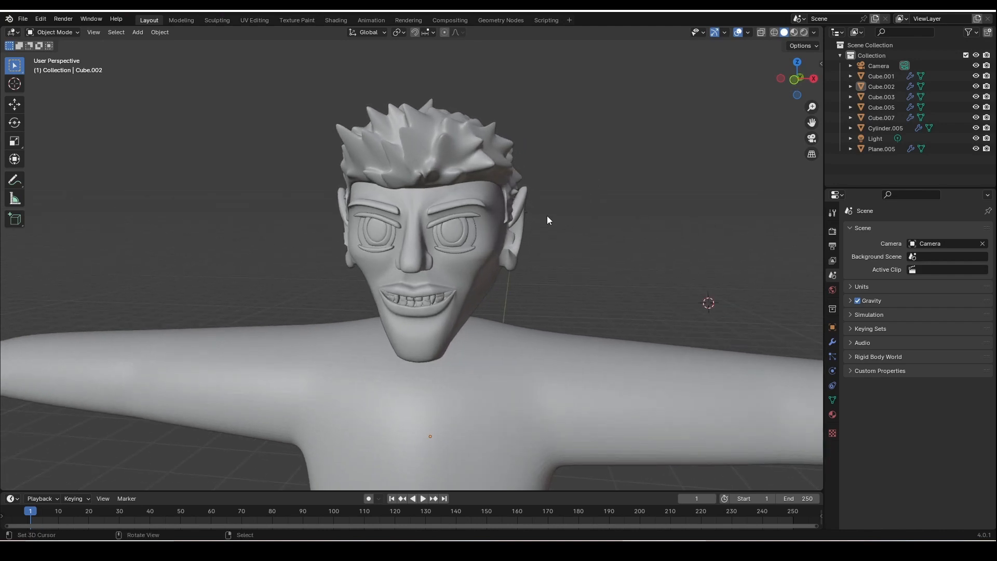
click(517, 250)
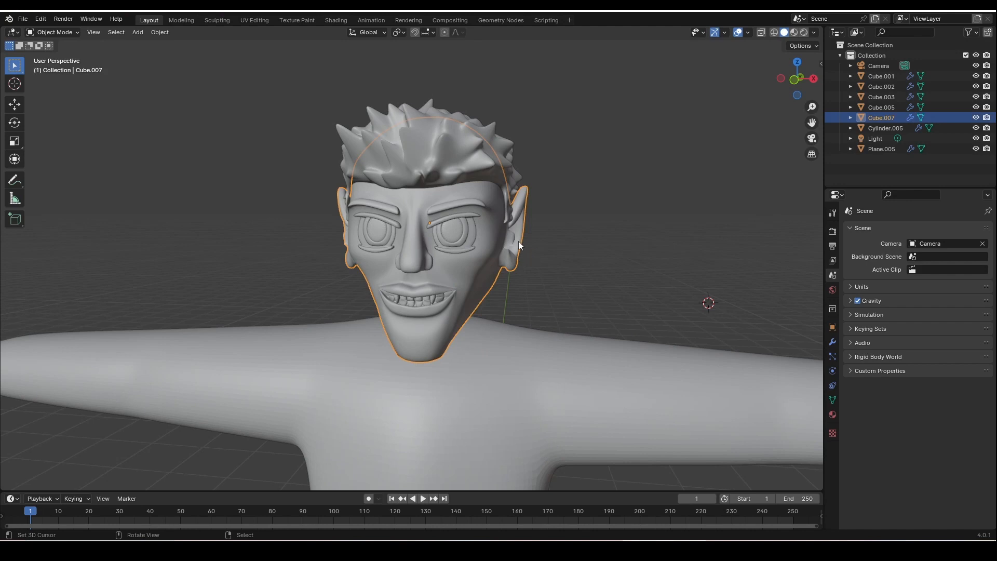
click(584, 247)
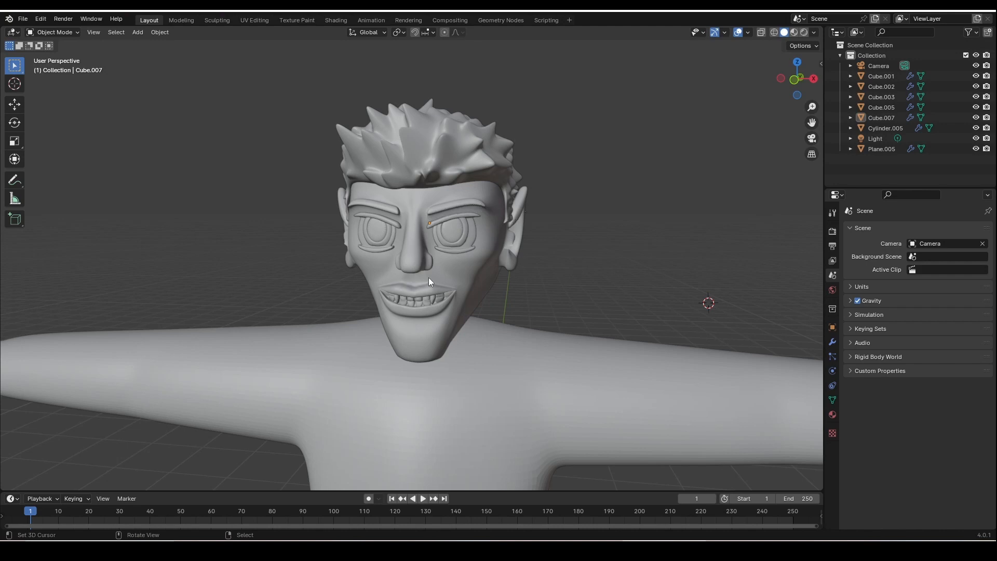
middle_drag(428, 259, 397, 263)
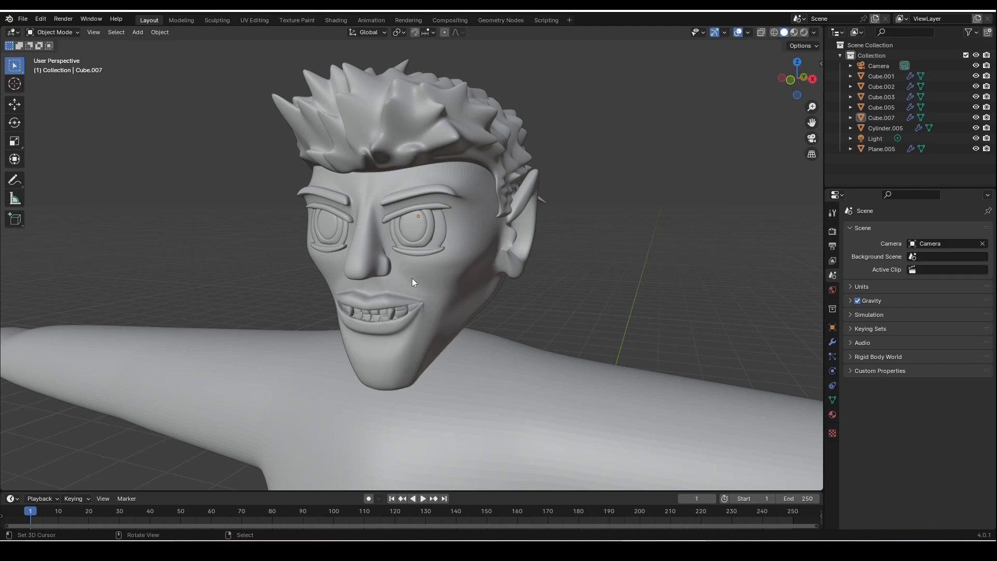
middle_drag(412, 278, 447, 281)
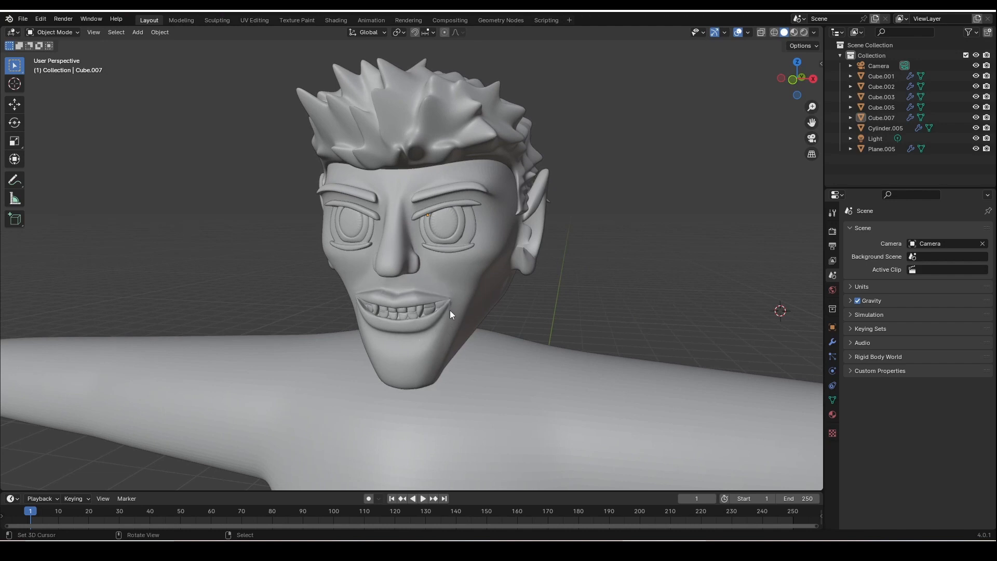
middle_drag(453, 304, 445, 296)
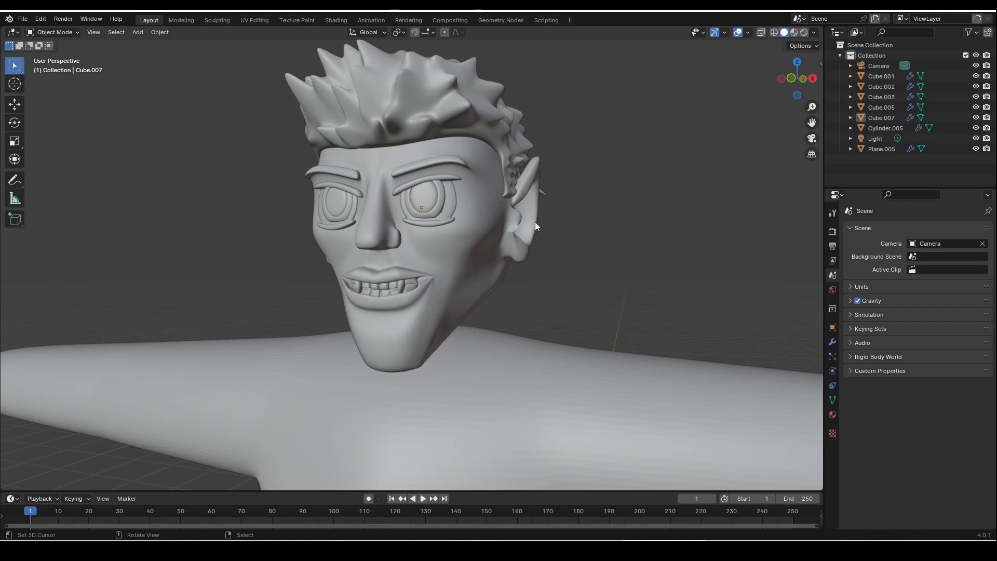
mouse_move(489, 310)
middle_down()
mouse_move(490, 291)
mouse_move(512, 301)
mouse_move(474, 313)
mouse_move(501, 319)
middle_up()
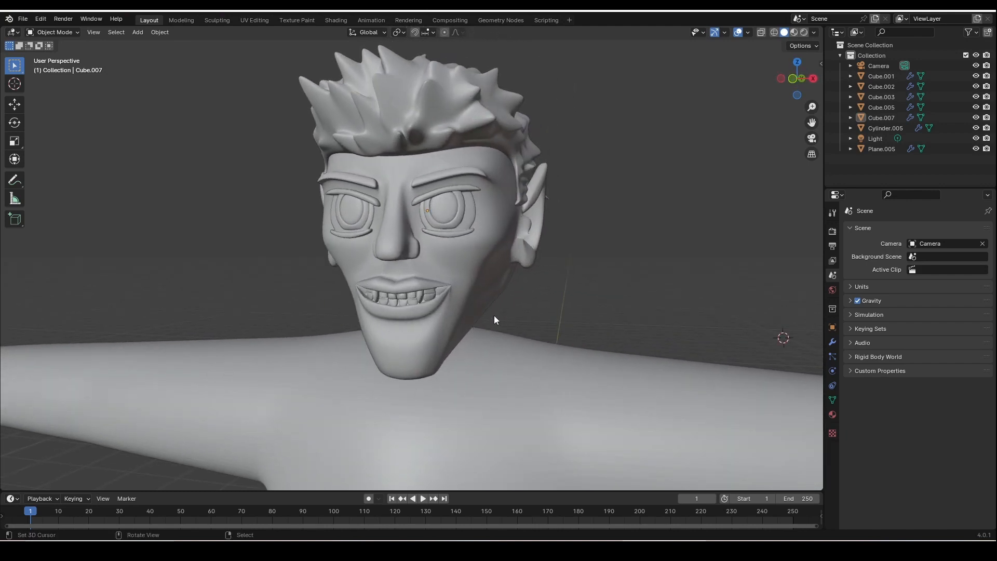
middle_drag(512, 301, 491, 289)
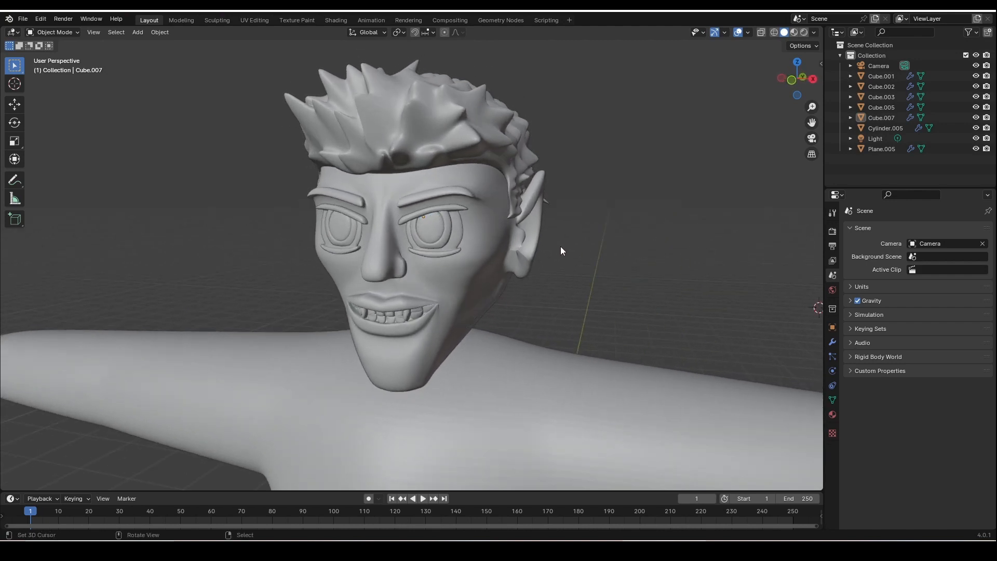
click(601, 373)
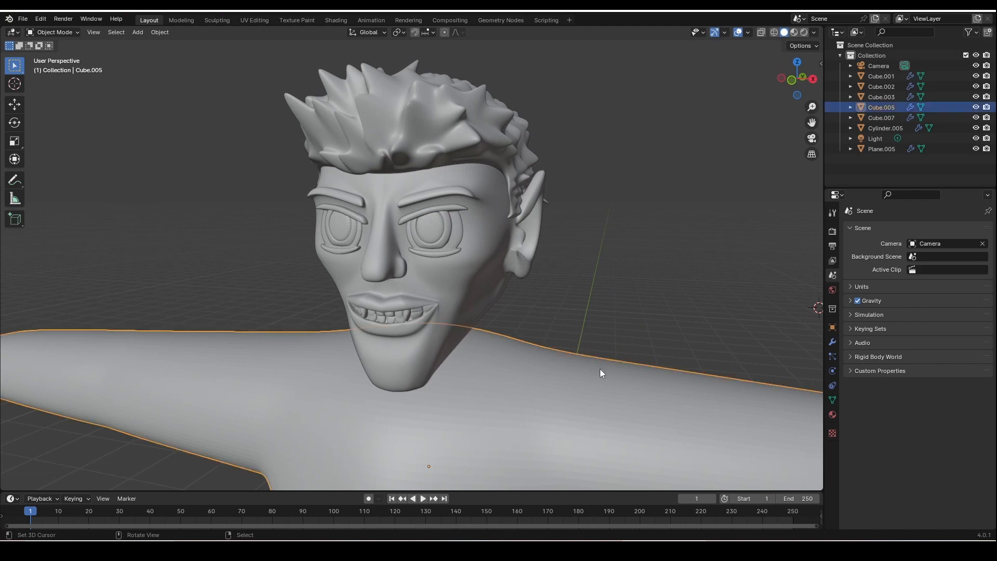
click(578, 238)
middle_drag(578, 238, 572, 261)
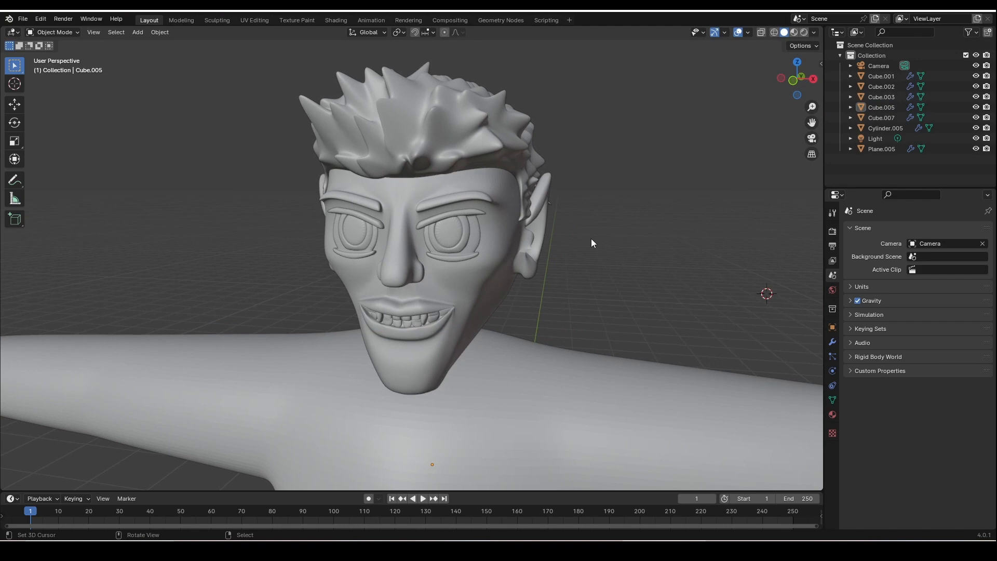
middle_drag(592, 239, 566, 228)
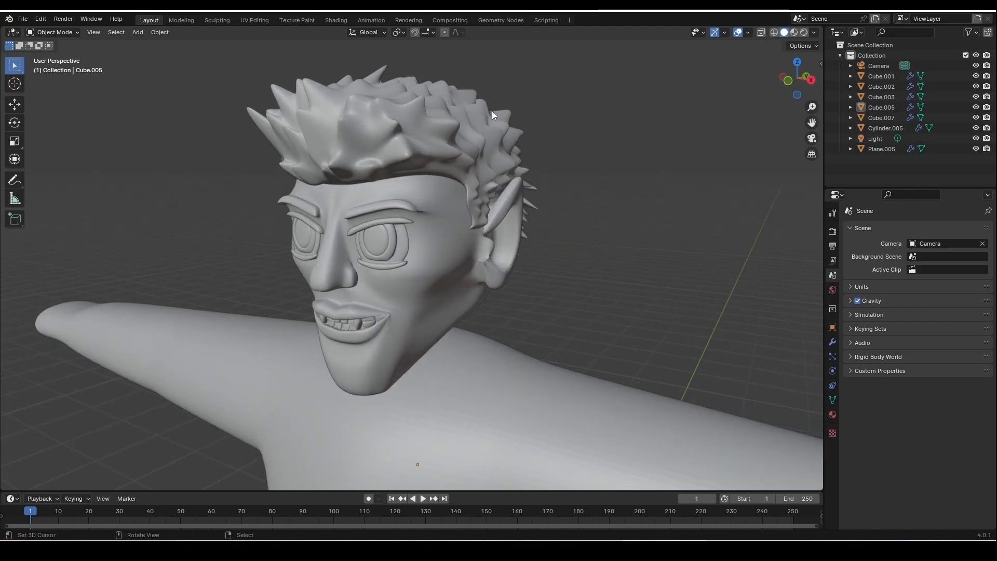
- Move the spiky hair mesh straight up along the Z axis, well clear of the bald head
click(492, 112)
scroll(493, 119, down, 8)
key(g)
key(z)
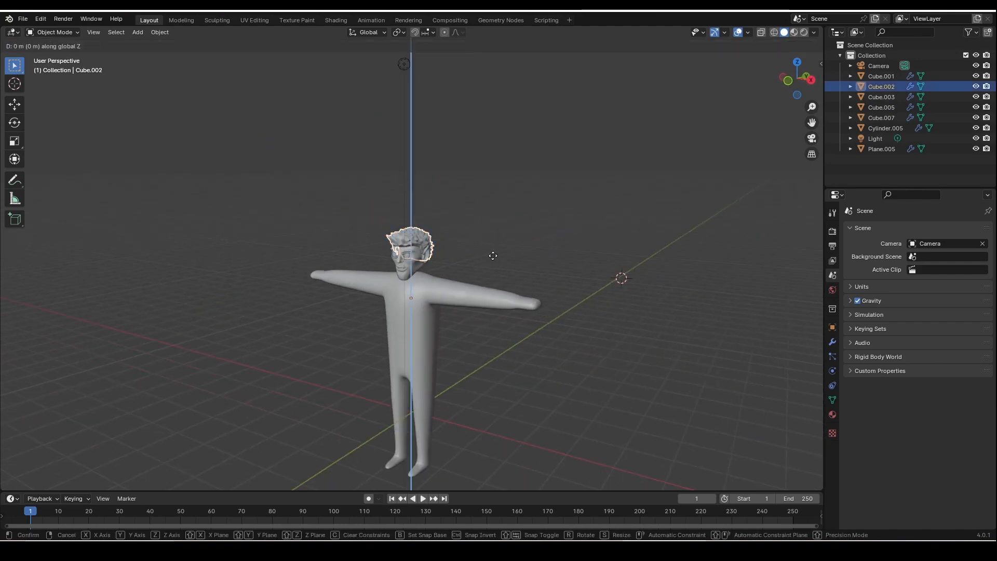
click(508, 118)
middle_drag(508, 118, 491, 163)
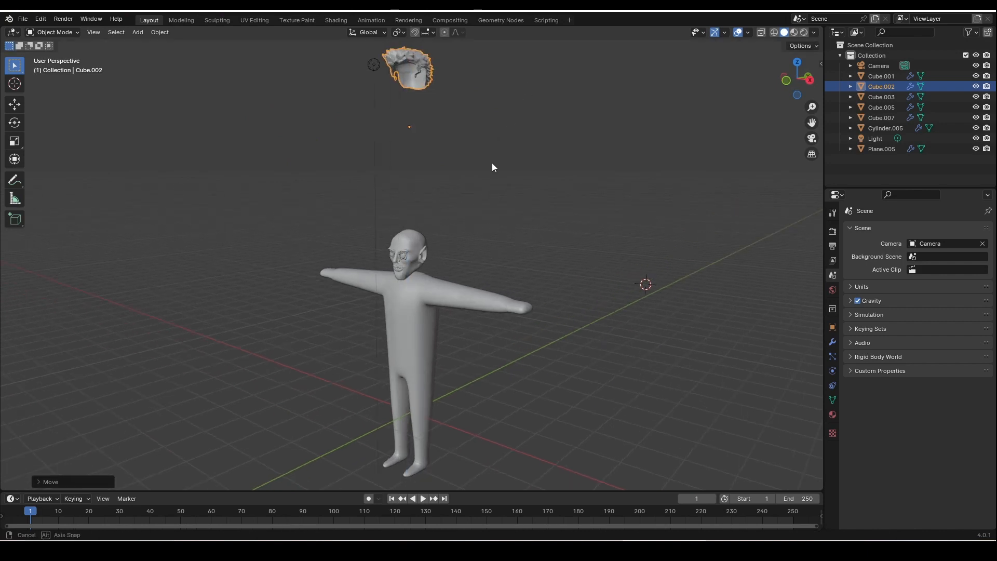
- Select the head mesh and switch it to Edit Mode
scroll(476, 198, up, 8)
click(469, 199)
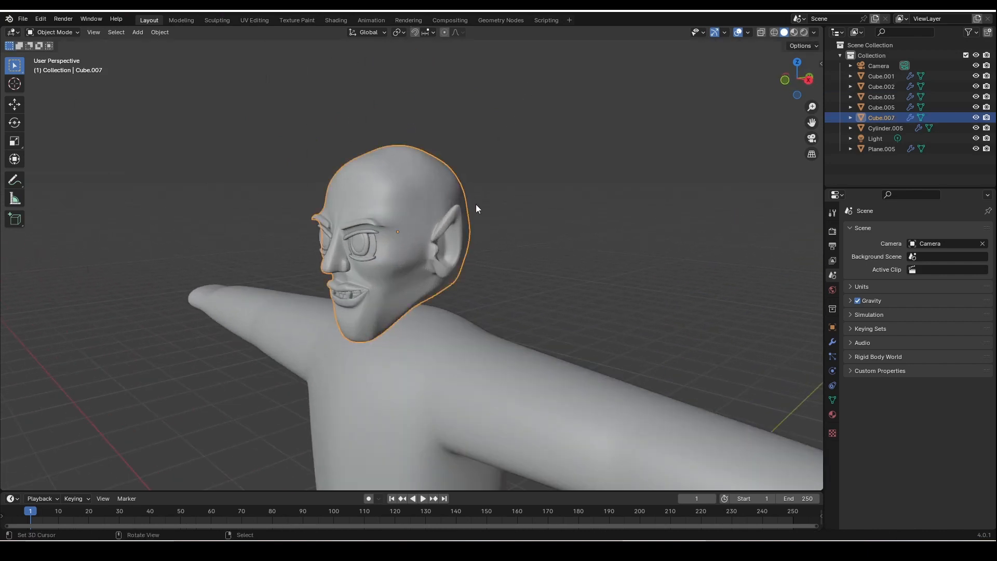
middle_drag(476, 205, 457, 213)
click(60, 33)
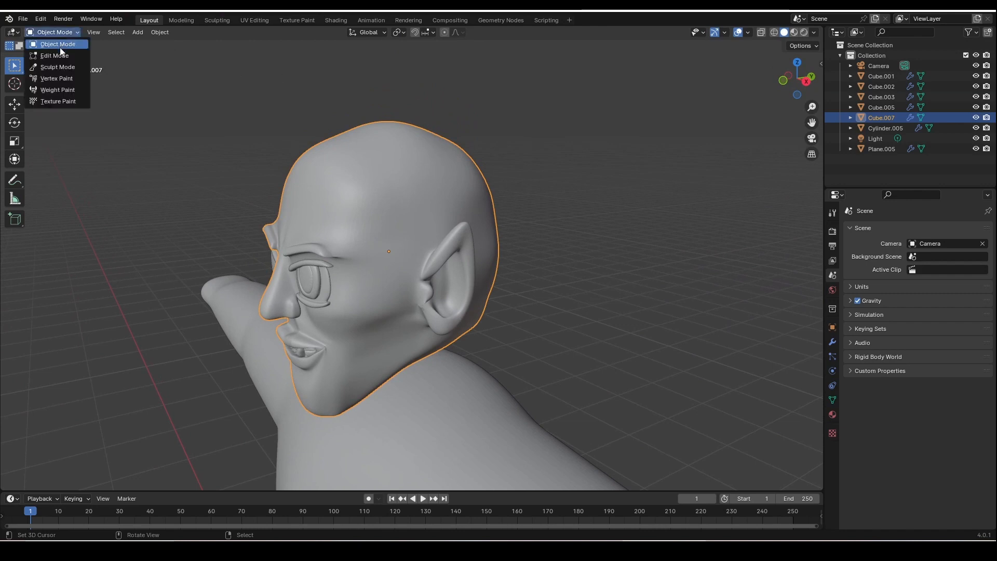
click(60, 54)
middle_drag(263, 178, 315, 159)
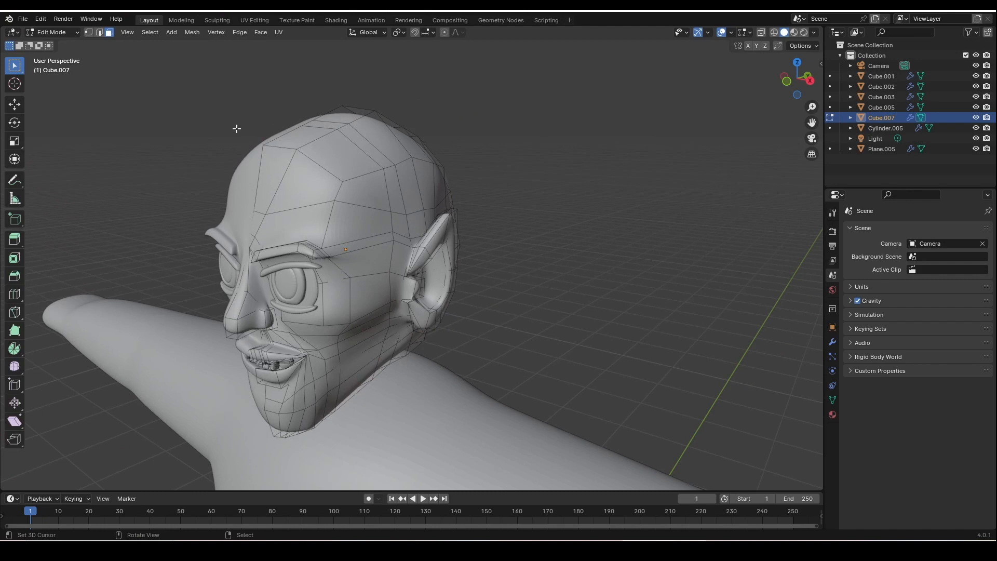
- Select the scalp faces over the crown, side and back of the head, down to behind the ear
drag(259, 111, 405, 172)
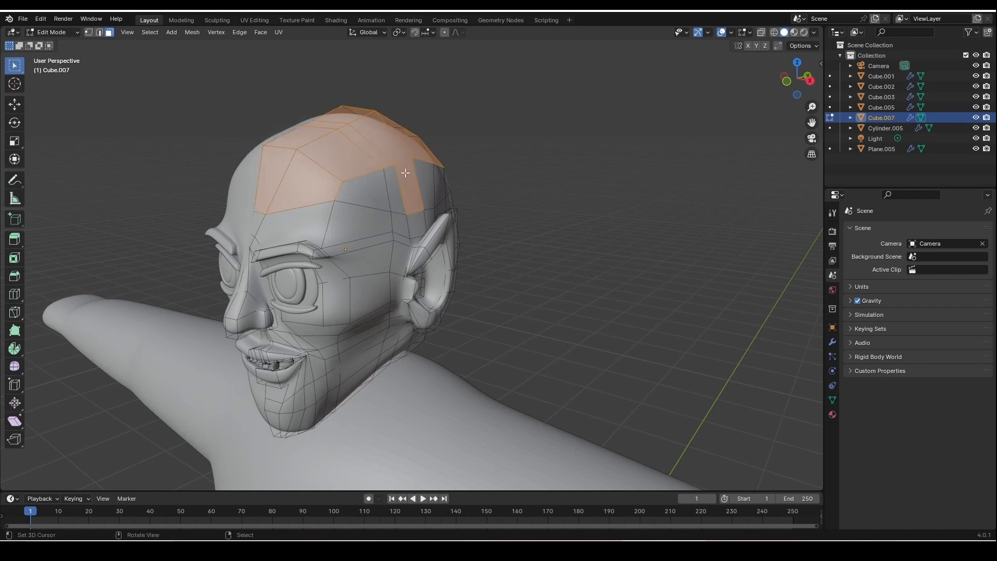
middle_drag(405, 173, 347, 173)
shift+drag(348, 173, 387, 180)
middle_drag(387, 180, 316, 195)
shift+drag(379, 234, 415, 182)
shift+drag(298, 179, 413, 254)
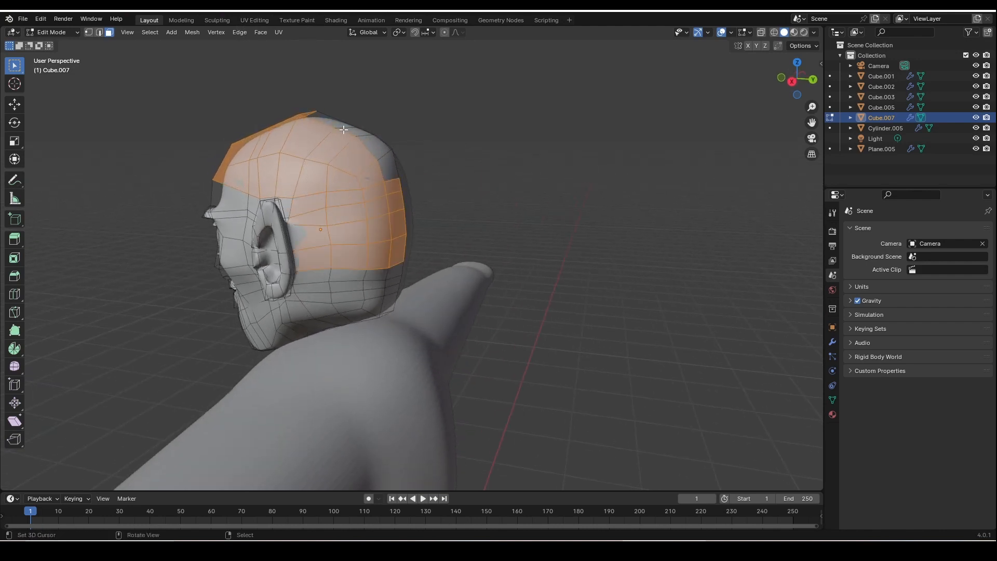
shift+drag(305, 113, 411, 182)
- Add the faces above and in front of the ear to the scalp selection to form a sideburn
middle_drag(411, 182, 371, 211)
key(b)
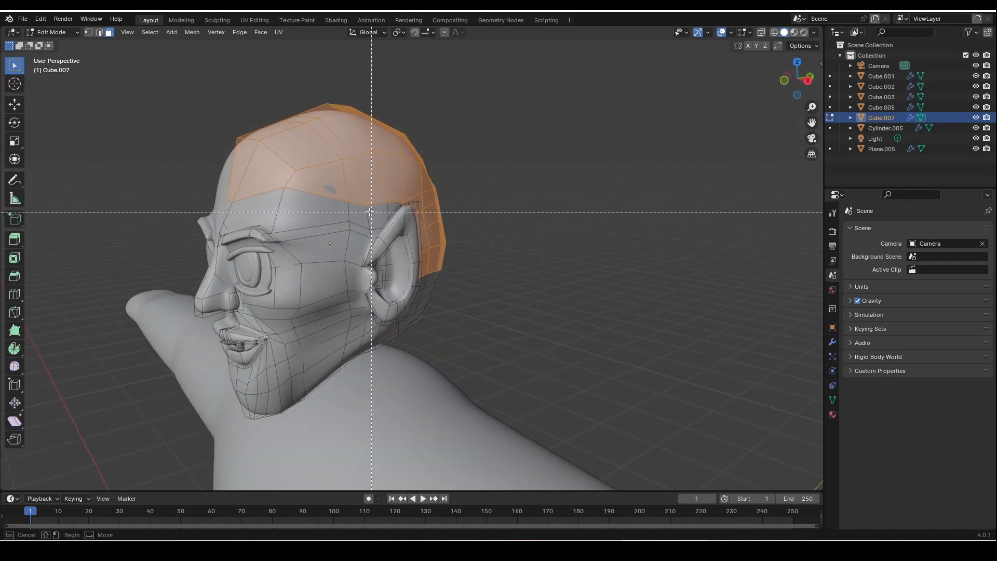
drag(384, 211, 362, 232)
key(b)
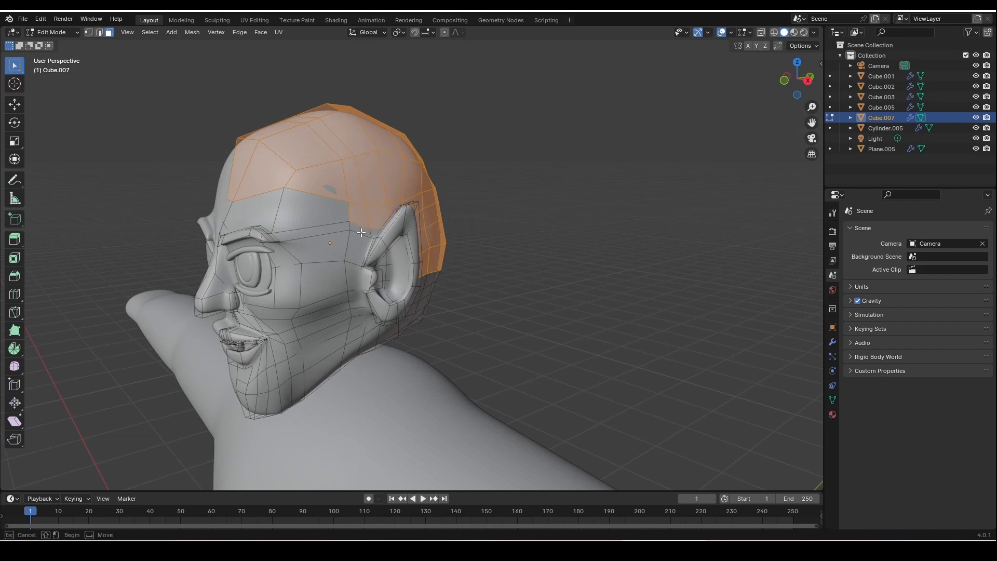
key(Escape)
middle_drag(359, 239, 340, 185)
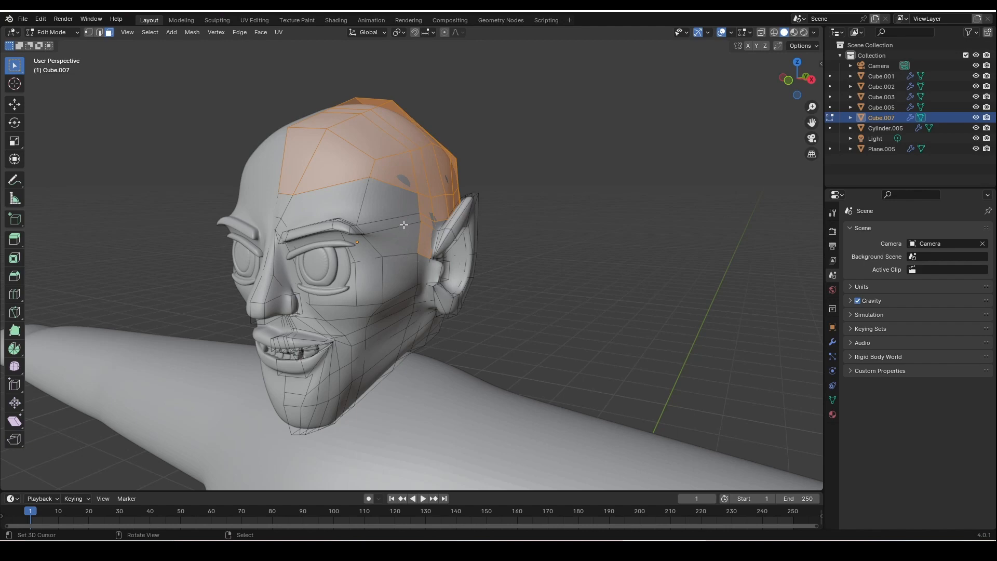
- Duplicate the selected scalp faces in place and move the copy up along the Z axis, clear of the head
middle_drag(404, 225, 327, 221)
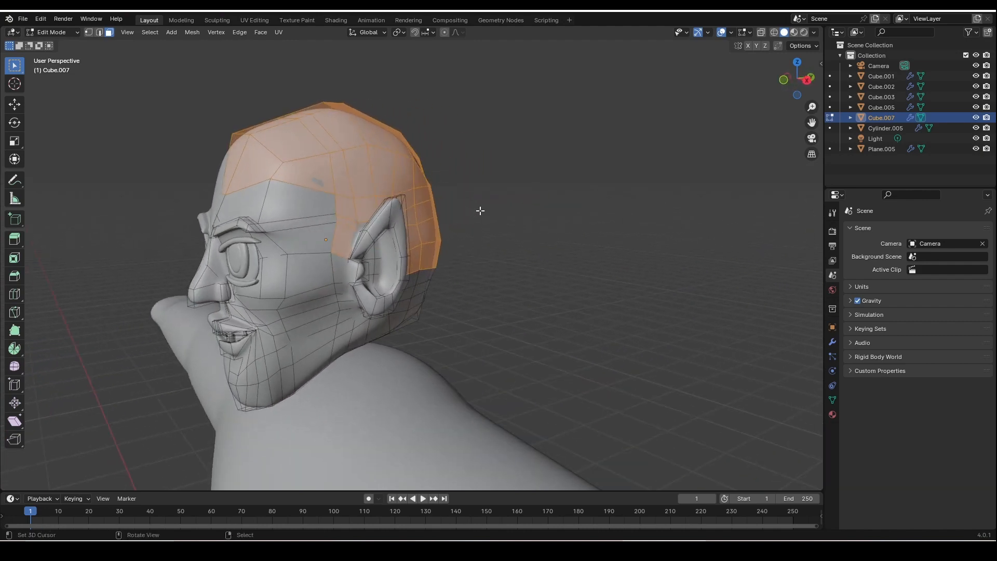
mouse_move(480, 210)
middle_down()
mouse_move(442, 216)
mouse_move(478, 208)
middle_up()
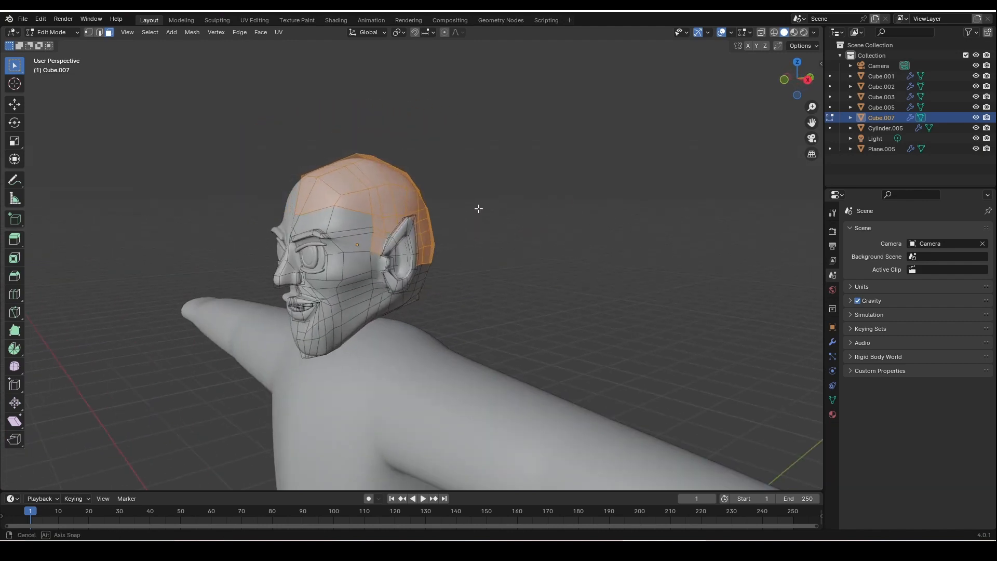
key(KP_6)
key(g)
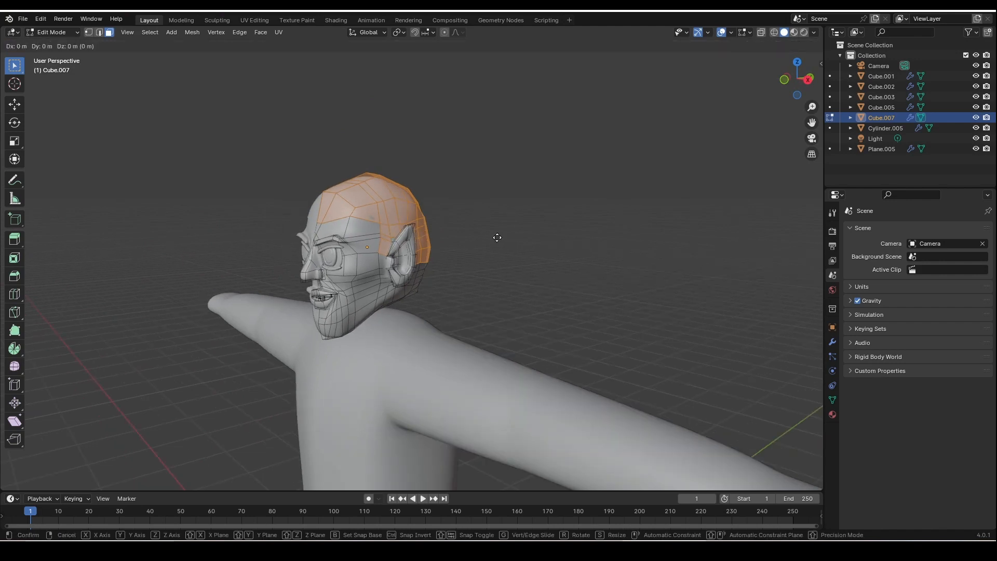
right_click(497, 238)
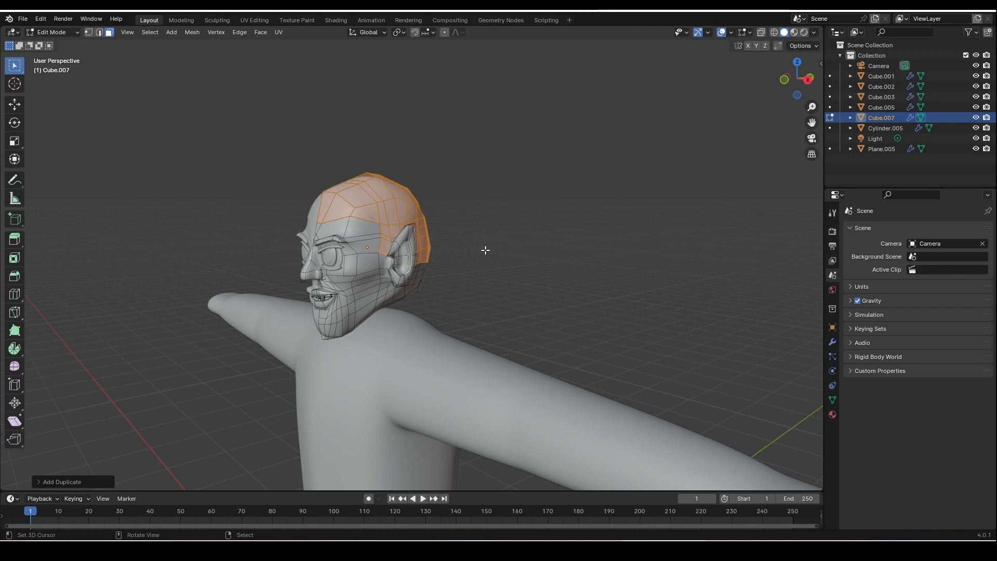
key(g)
key(z)
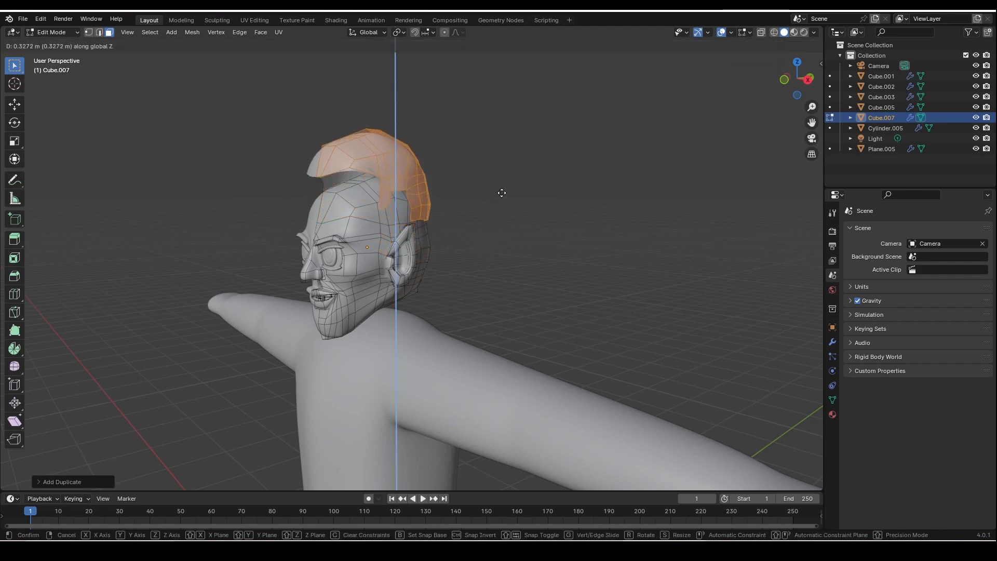
click(499, 124)
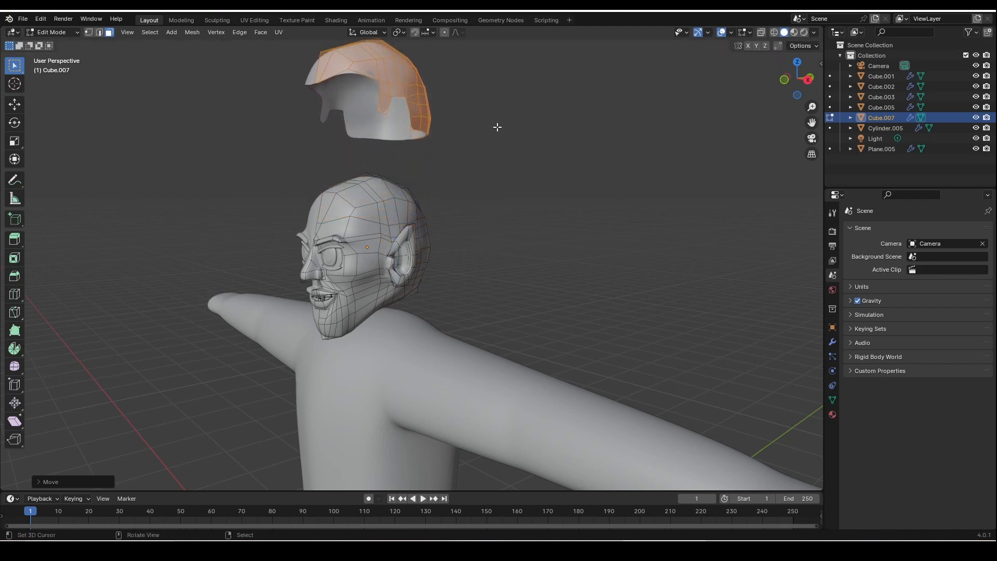
- Separate the raised scalp copy from the head into its own object and return to Object Mode
middle_drag(499, 127, 489, 172)
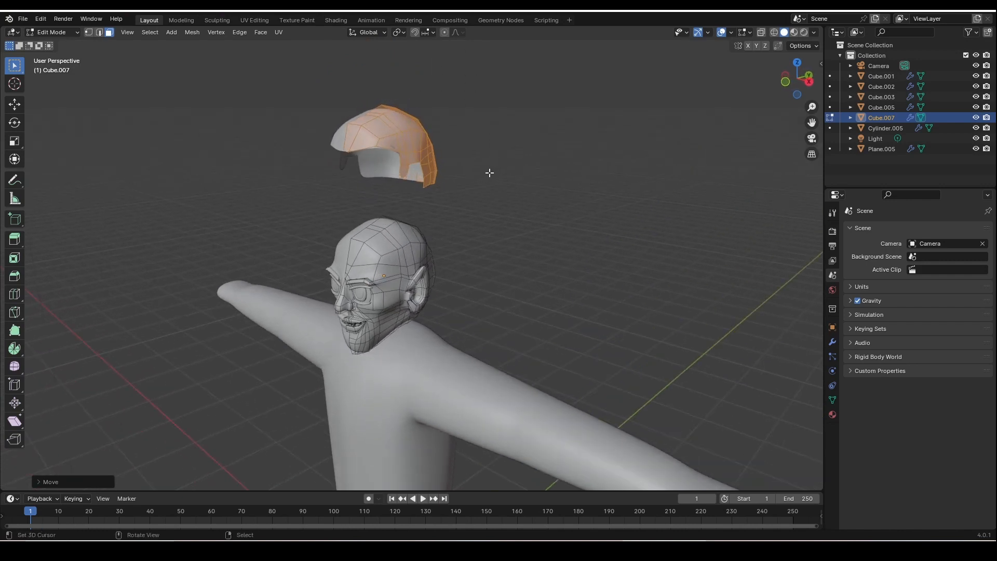
key(p)
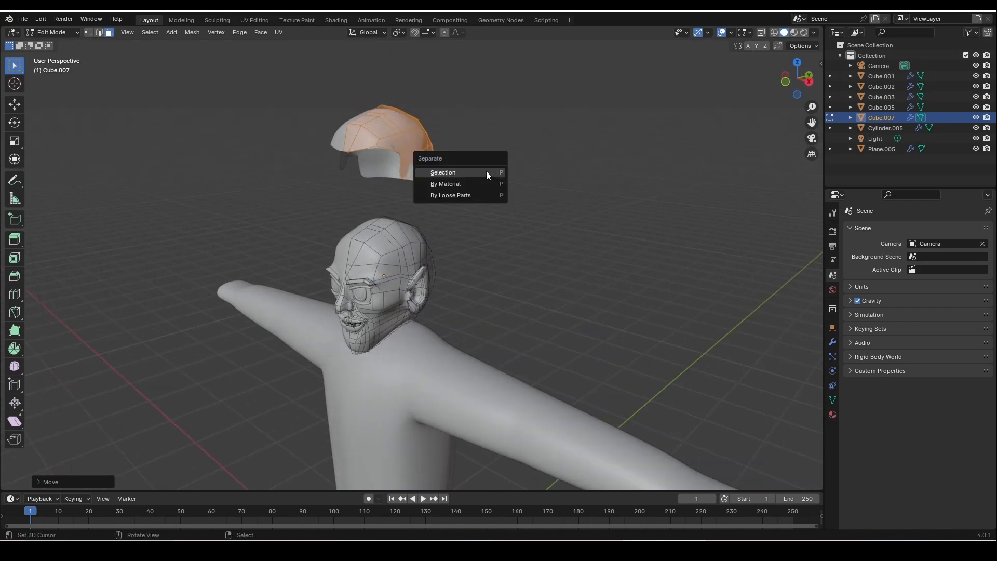
click(487, 171)
click(70, 31)
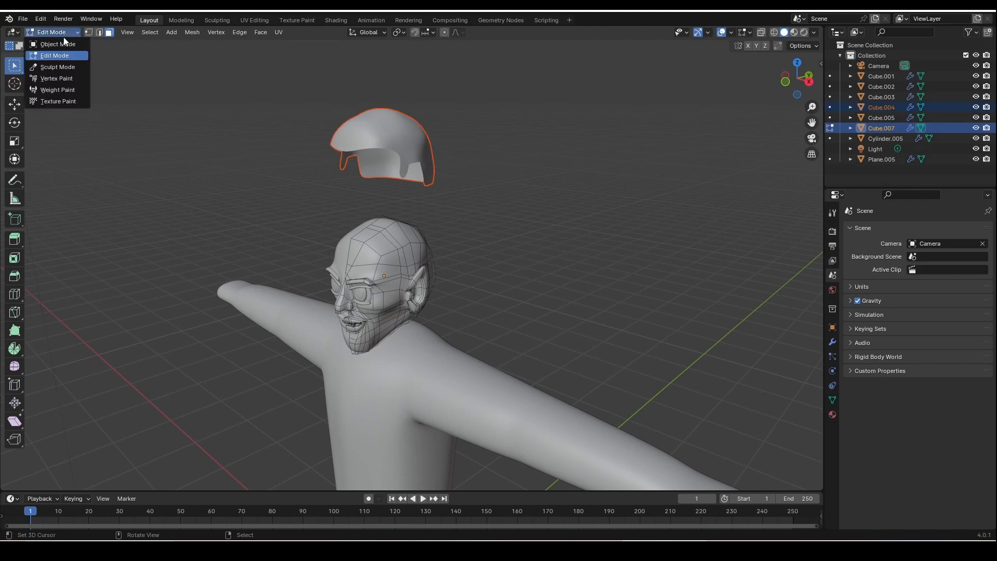
click(52, 42)
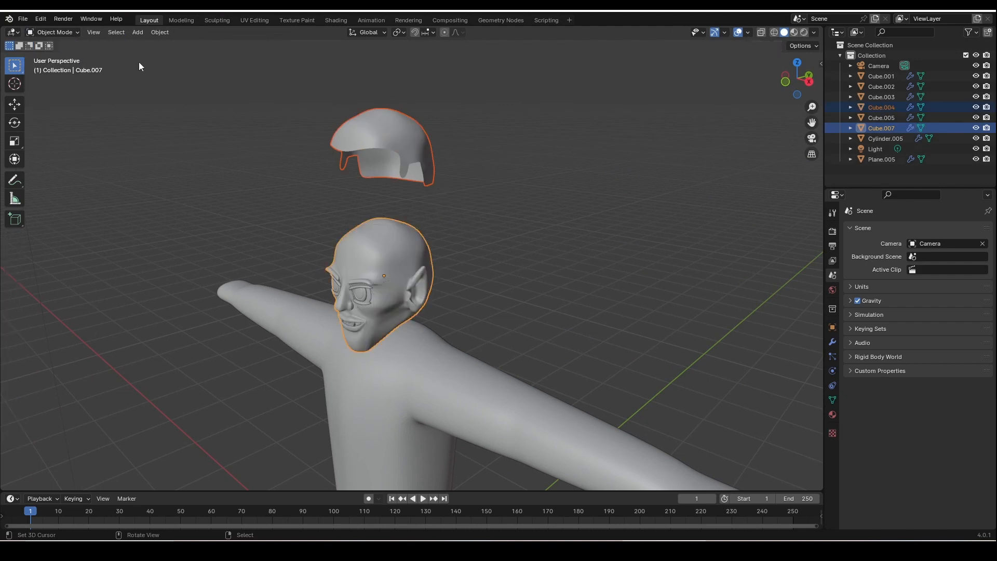
- Select the head and the raised scalp piece in turn to check that they are separate objects
click(430, 167)
click(415, 273)
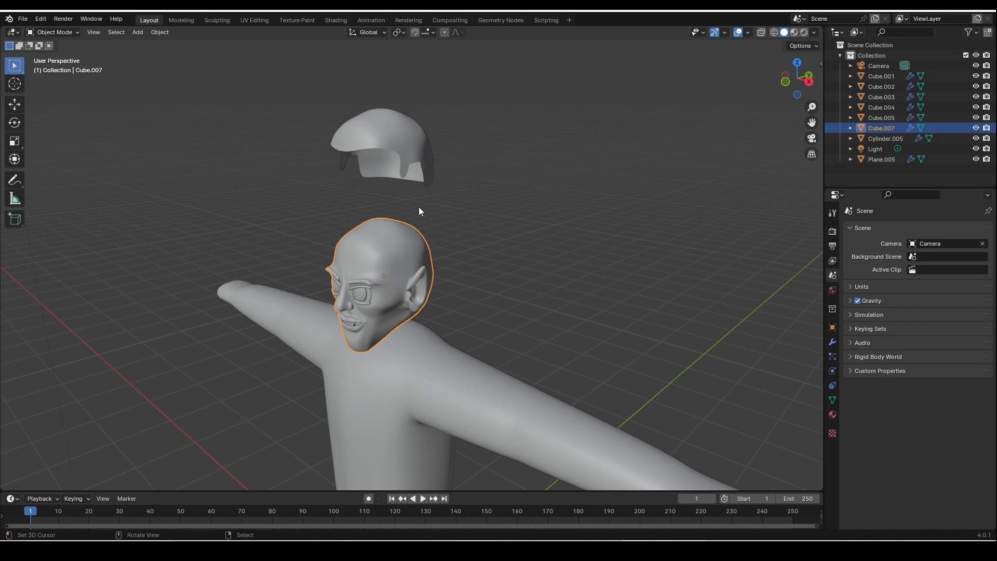
click(424, 163)
middle_drag(382, 195, 434, 235)
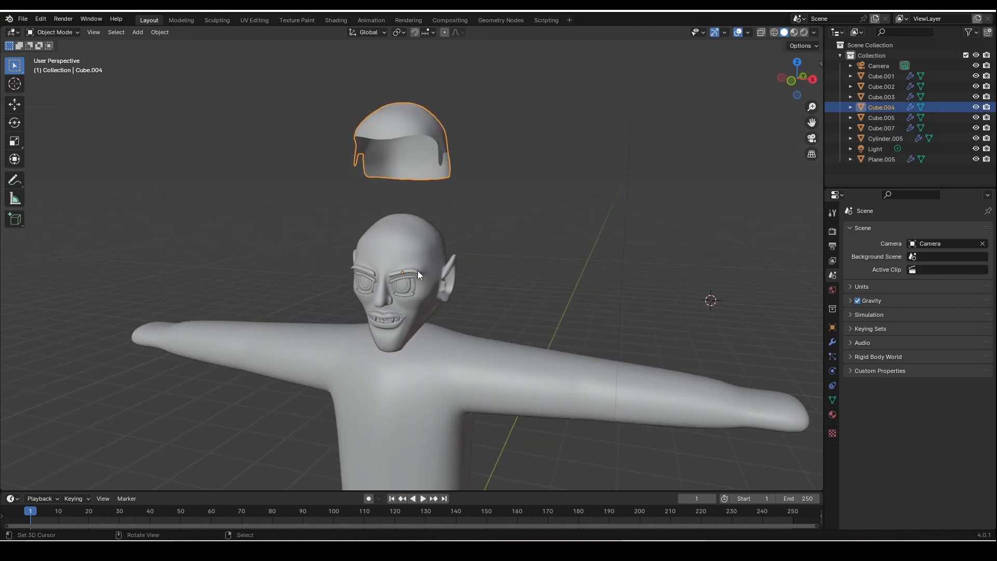
middle_drag(471, 241, 443, 186)
scroll(442, 234, up, 2)
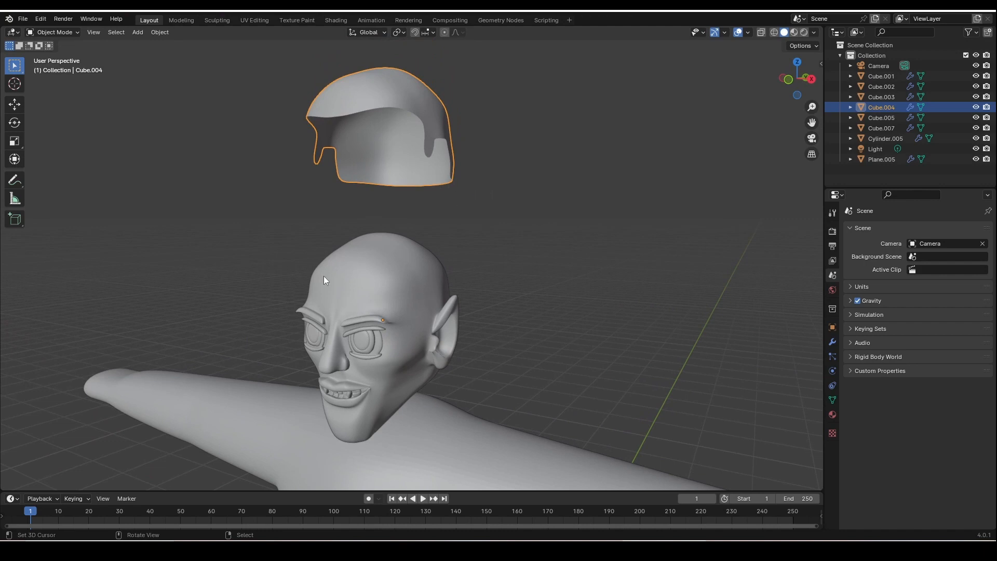
click(428, 287)
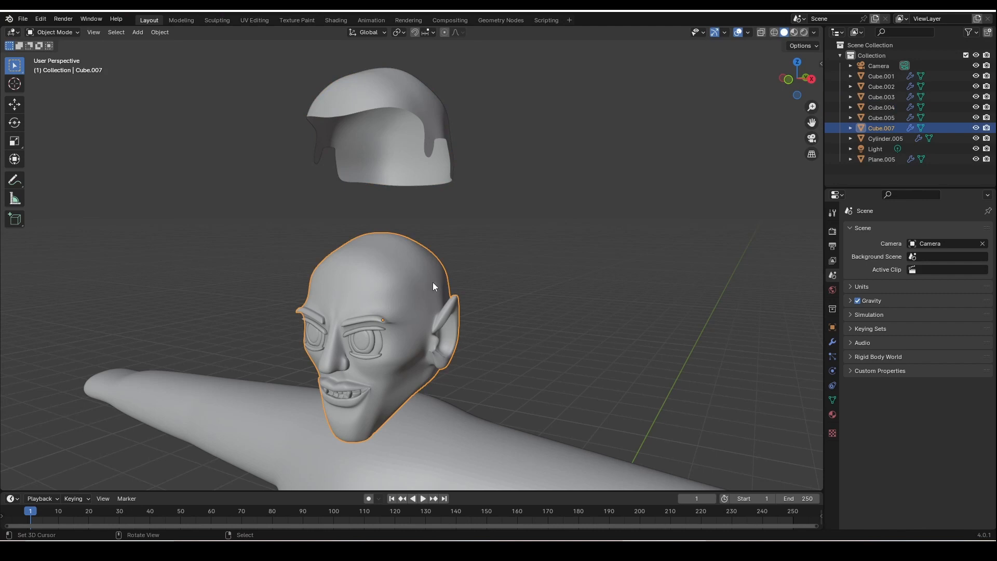
click(430, 128)
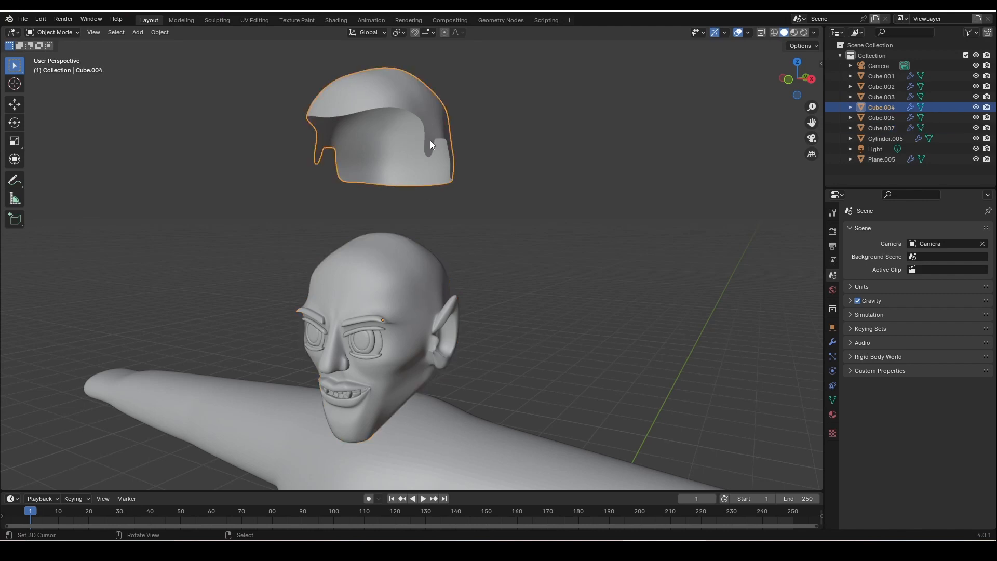
- Put the separated scalp piece into Edit Mode and select all of its faces
middle_drag(430, 140, 395, 109)
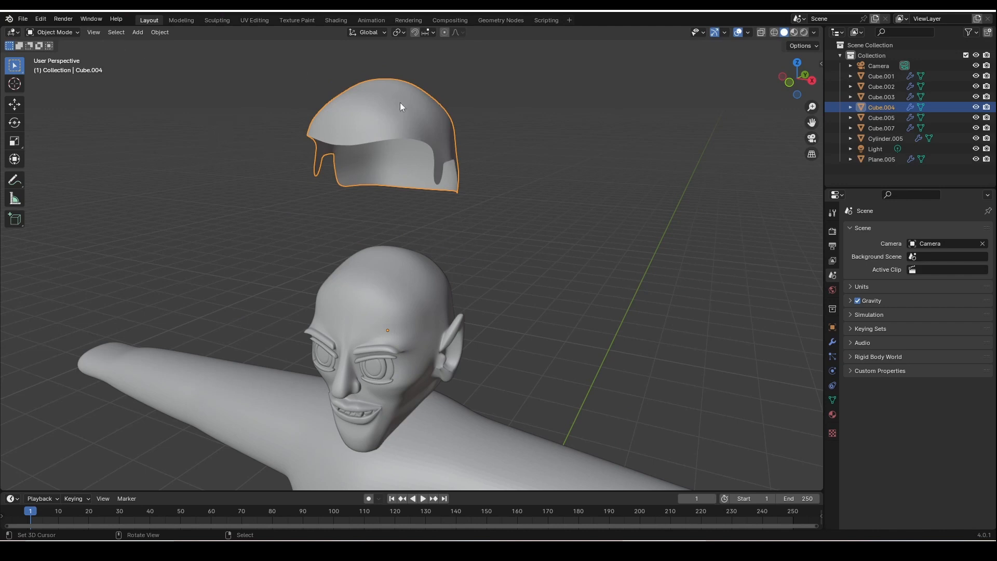
key(g)
click(431, 107)
click(61, 32)
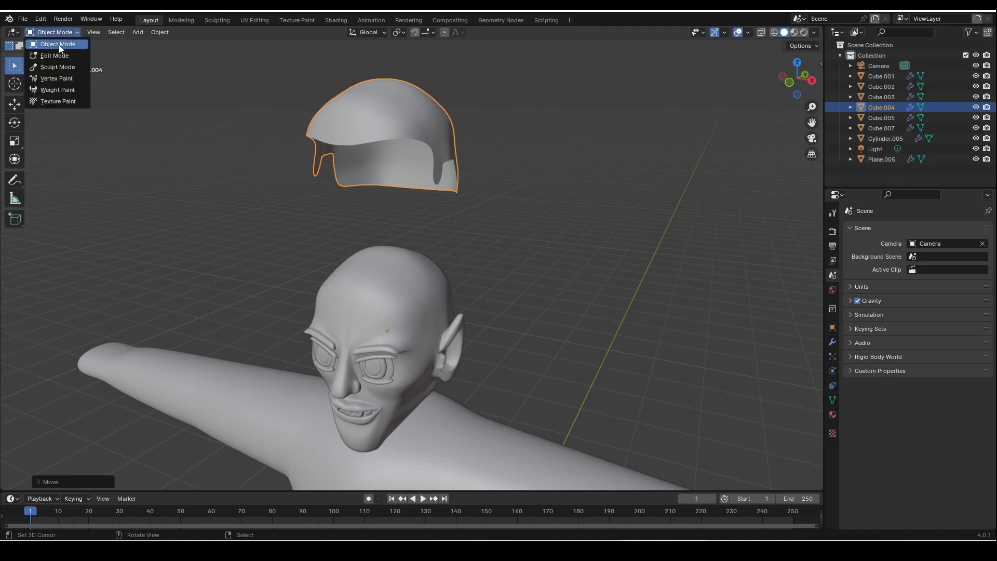
click(58, 51)
middle_drag(312, 156, 554, 176)
key(a)
- Extrude all scalp faces in place and scale the extruded layer up to about 1.08 to give the piece thickness
key(g)
key(z)
key(z)
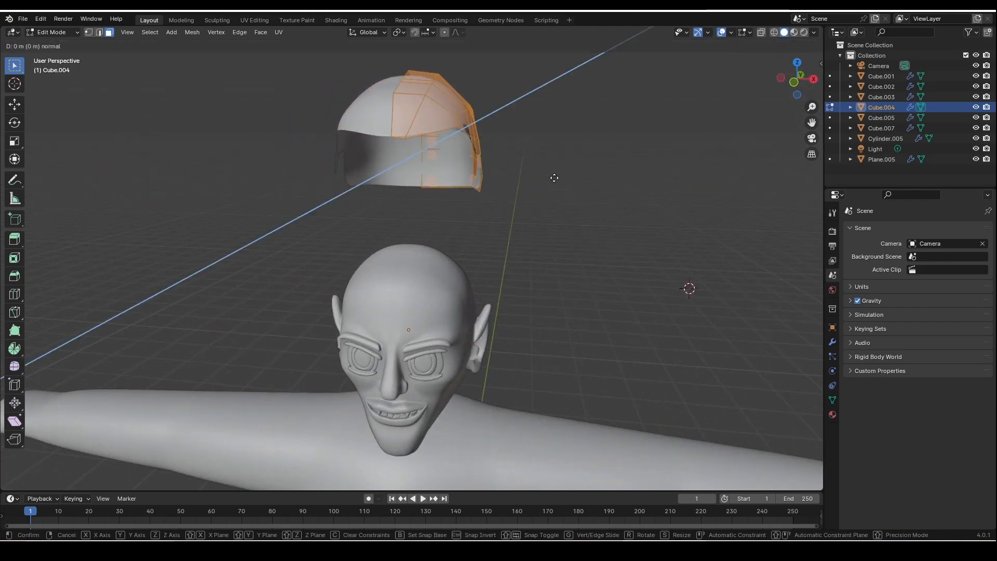
right_click(554, 177)
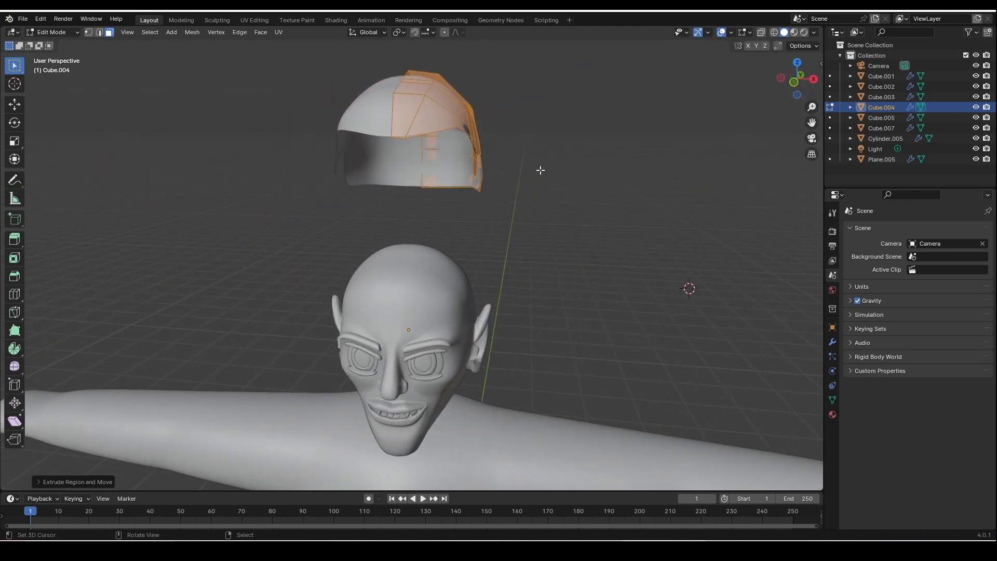
key(s)
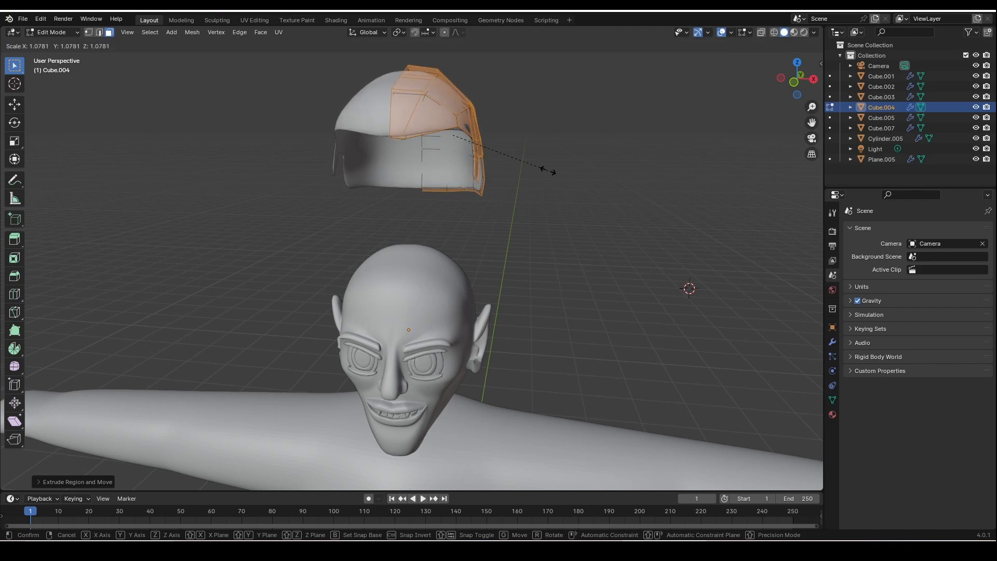
click(548, 170)
- Scale the extruded outer layer slightly along the X axis and along the Z axis
middle_drag(533, 163, 438, 192)
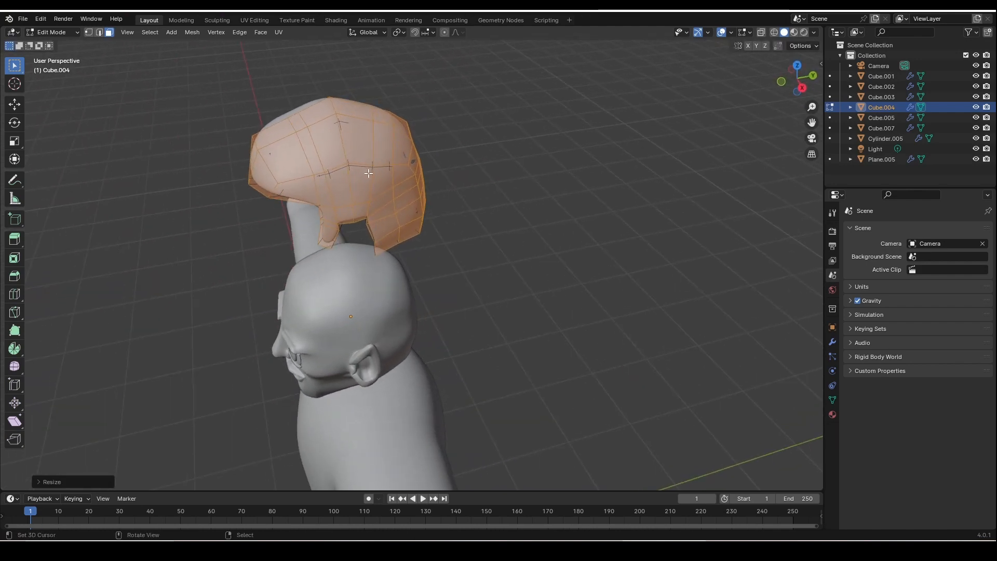
middle_drag(314, 167, 424, 191)
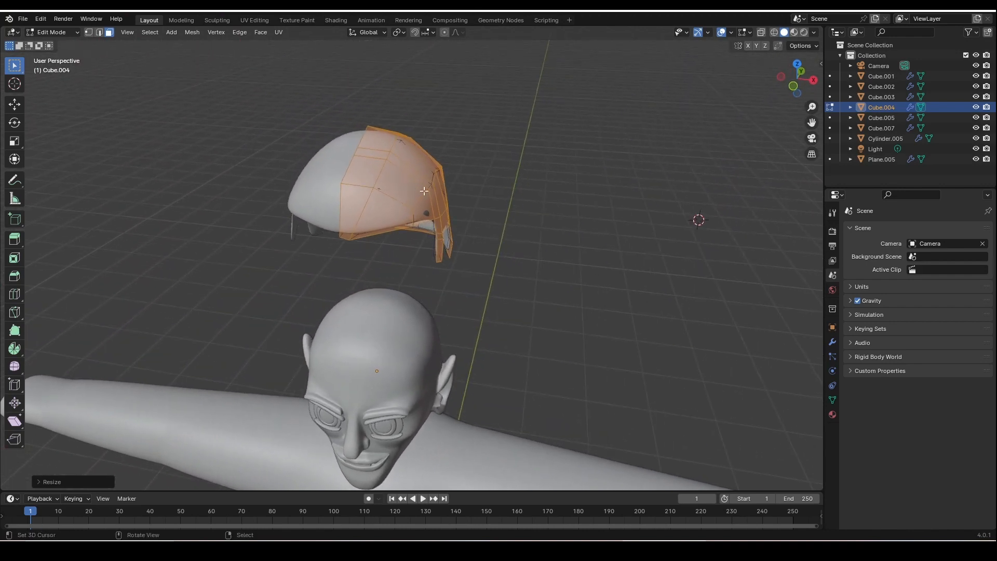
key(s)
key(x)
click(506, 208)
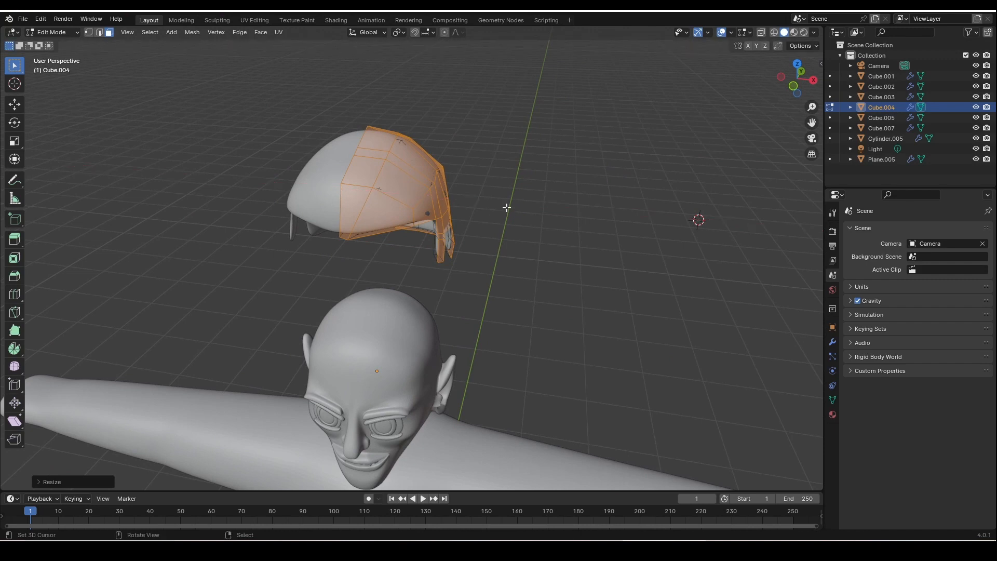
key(s)
key(z)
click(507, 205)
- Select two adjacent faces on the rear side of the scalp piece and adjust them along the X axis
key(alt+a)
middle_drag(507, 204, 452, 215)
click(412, 208)
shift+click(442, 209)
scroll(457, 218, up, 3)
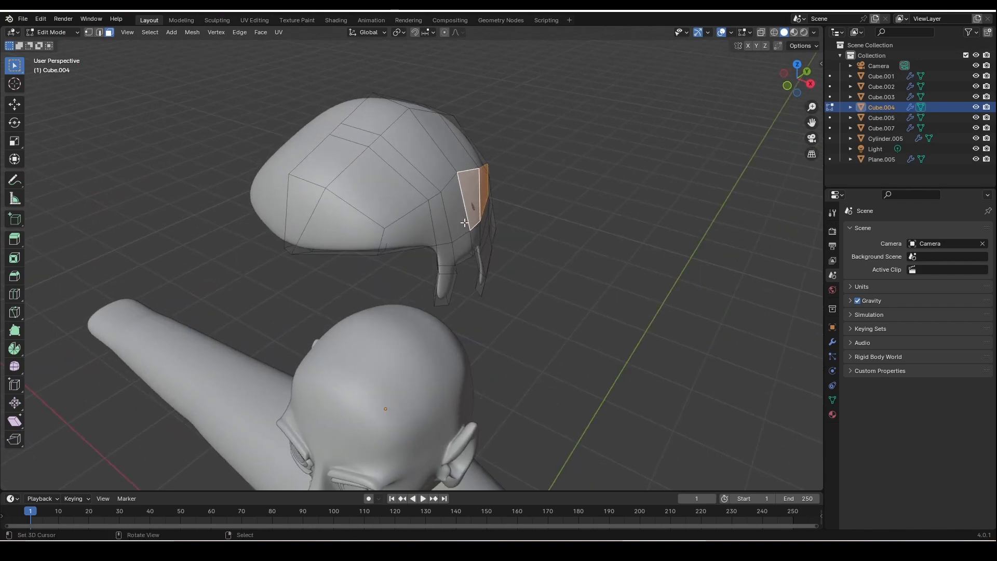
key(g)
key(x)
key(alt+a)
- Return to Object Mode and lower the thickened scalp piece along the Z axis until it sits on the head
middle_drag(467, 221, 530, 189)
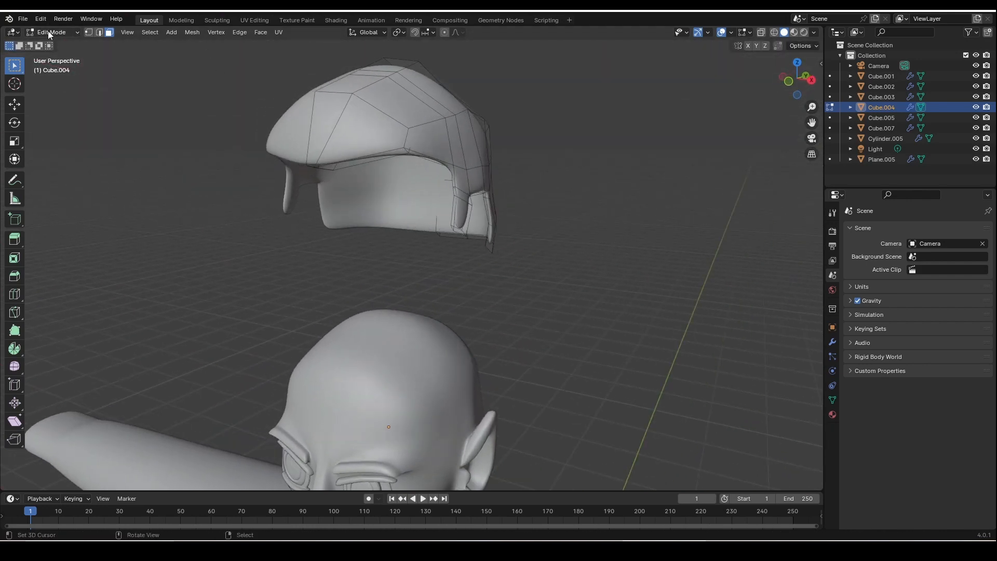
click(67, 32)
click(52, 44)
scroll(311, 166, down, 3)
middle_drag(341, 196, 410, 152)
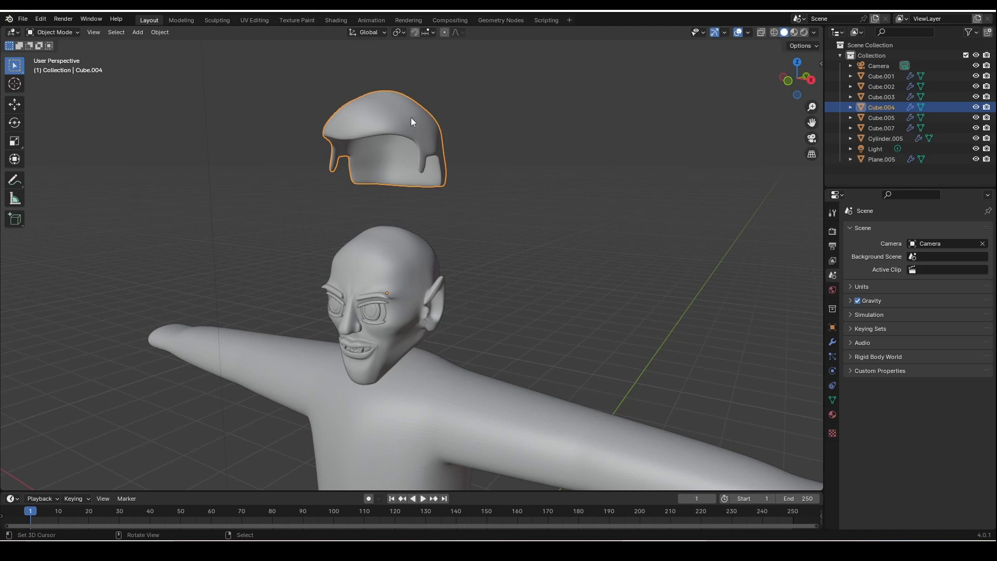
key(g)
key(z)
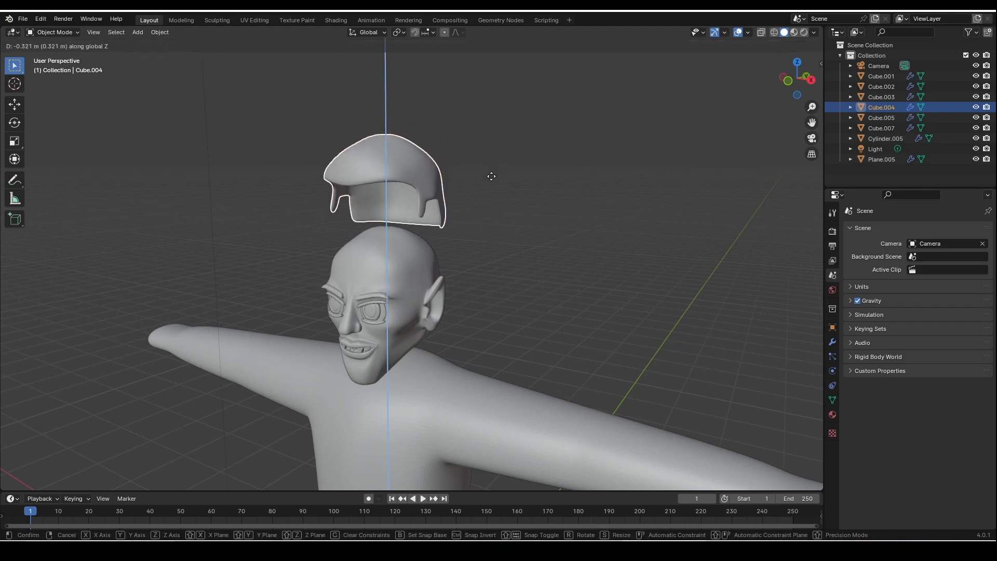
click(491, 252)
middle_drag(490, 251, 511, 215)
click(509, 216)
scroll(520, 215, up, 3)
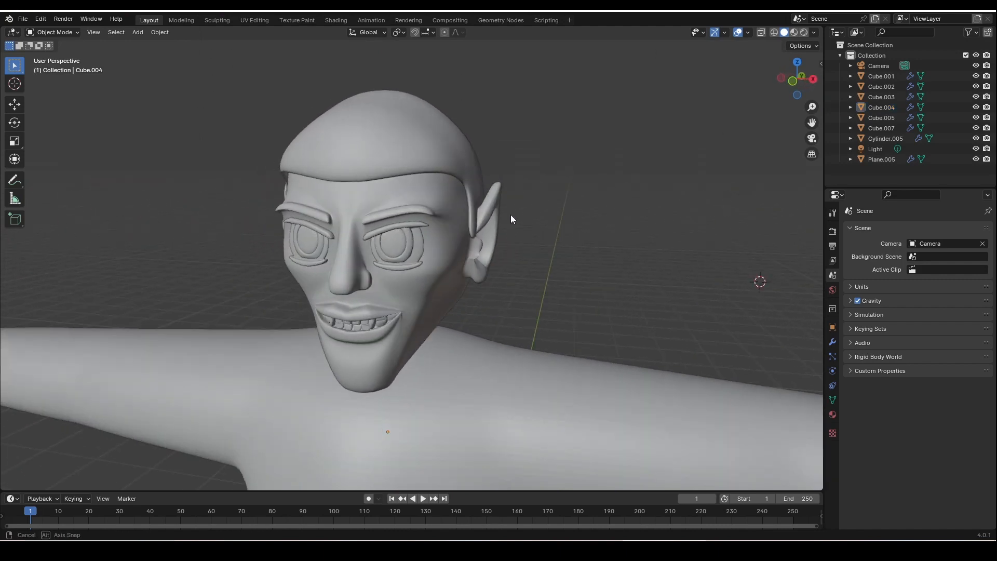
middle_drag(472, 168, 441, 160)
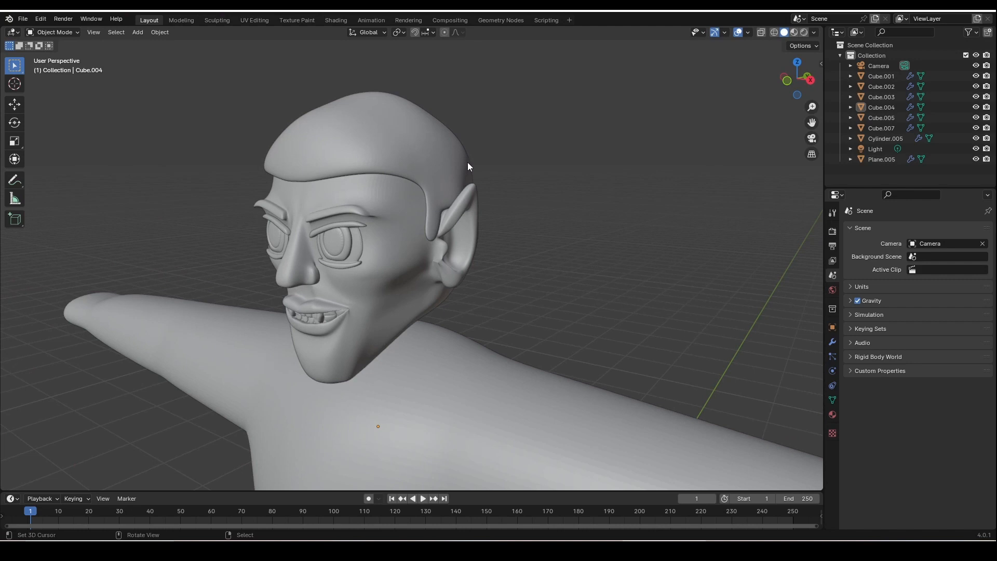
- Select the finished spiky hair object high above the character and lower it along the Z axis to just above the head
scroll(465, 162, down, 8)
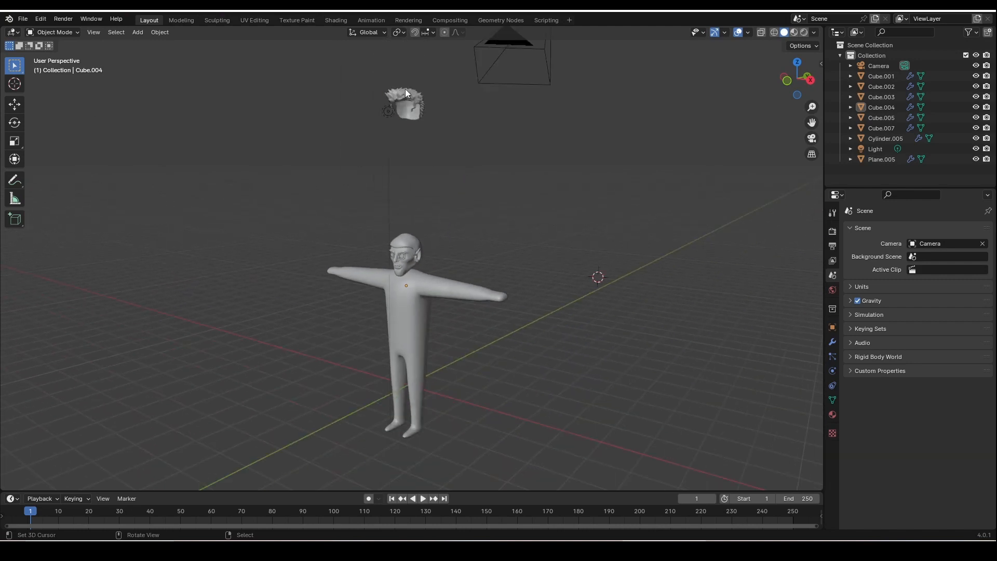
click(406, 91)
key(g)
key(z)
click(479, 214)
scroll(438, 189, up, 3)
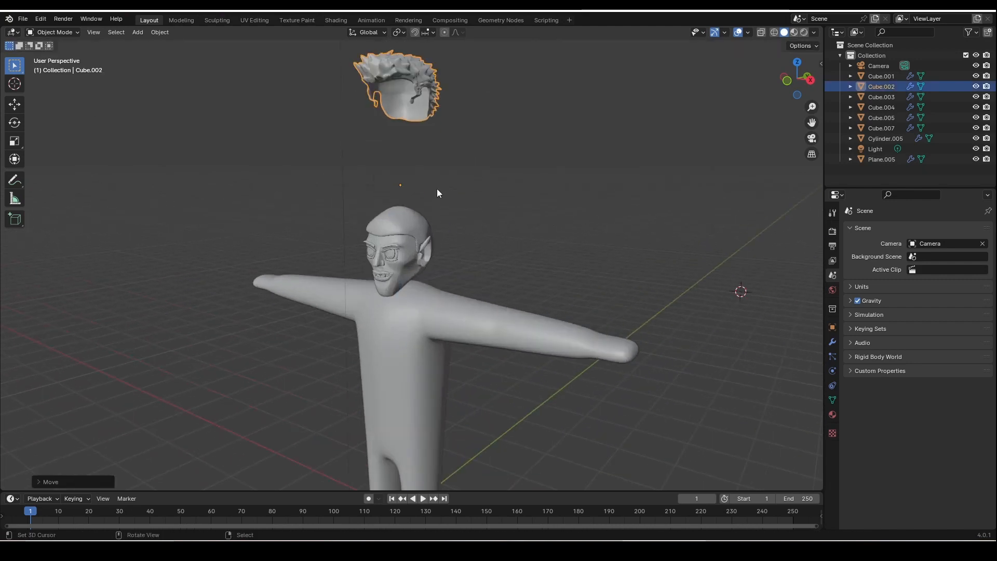
middle_drag(437, 193, 436, 117)
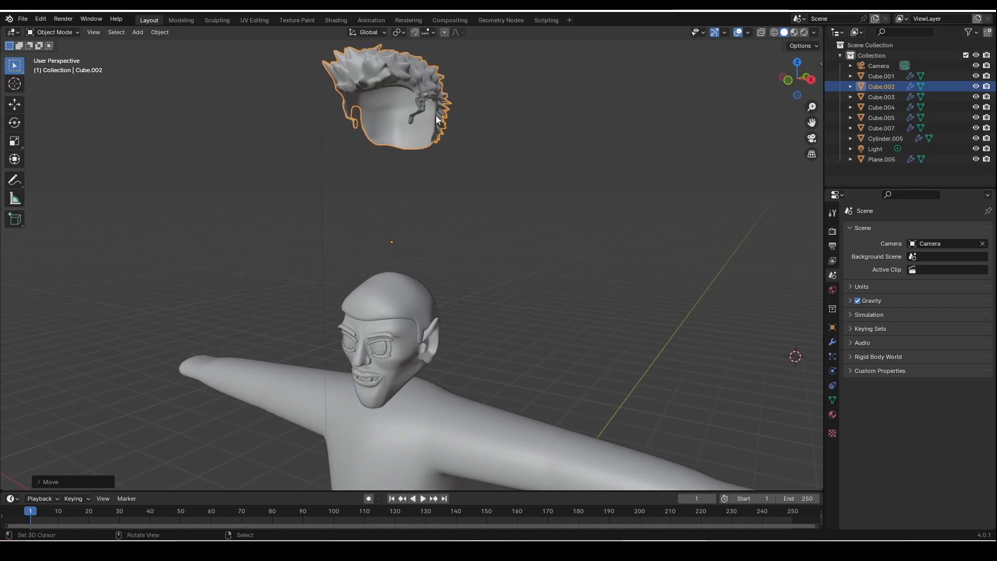
key(g)
key(z)
click(429, 162)
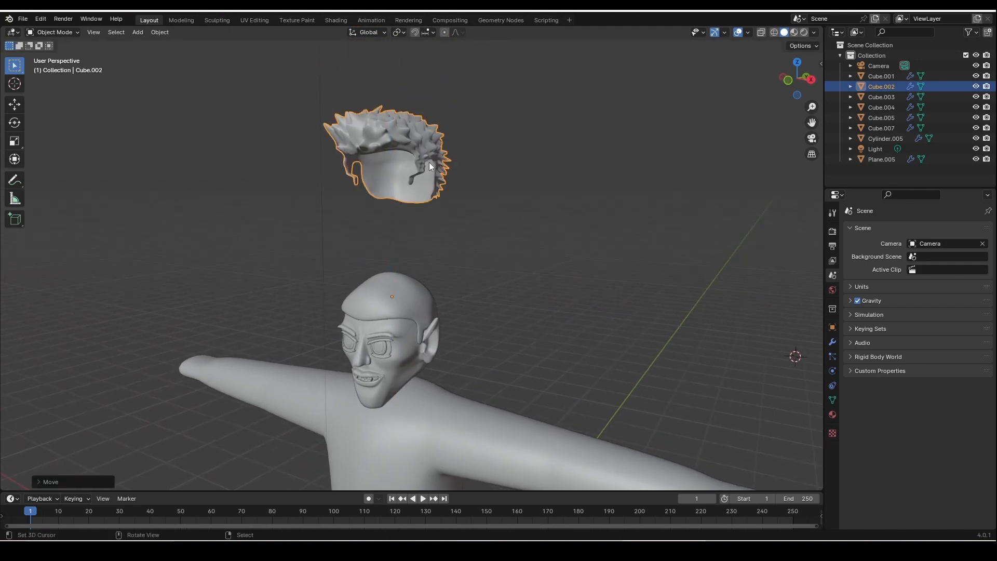
- Move the finished spiky hair back up along the Z axis, clear of the head
mouse_move(429, 162)
middle_down()
mouse_move(463, 163)
mouse_move(359, 170)
mouse_move(473, 164)
mouse_move(438, 173)
middle_up()
key(g)
key(z)
click(430, 63)
scroll(440, 162, up, 5)
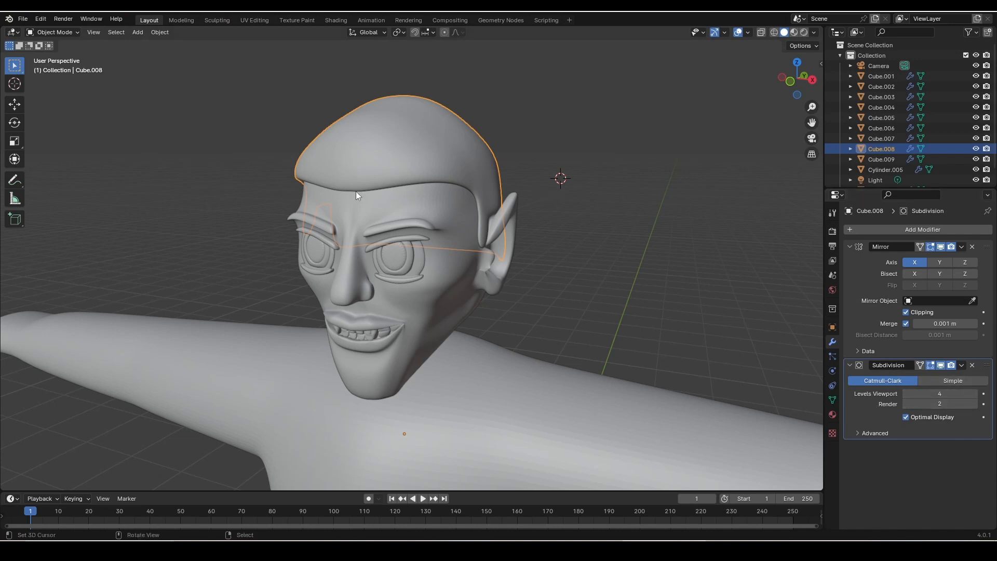
- Lower the hair cap's viewport subdivision by two levels and apply its Subdivision modifier
click(905, 393)
click(906, 393)
click(963, 365)
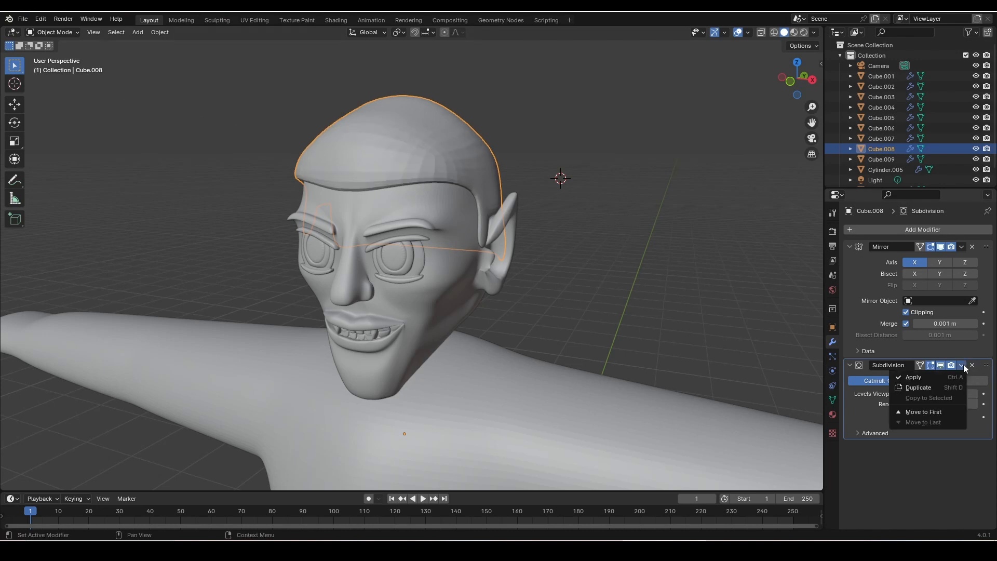
click(932, 378)
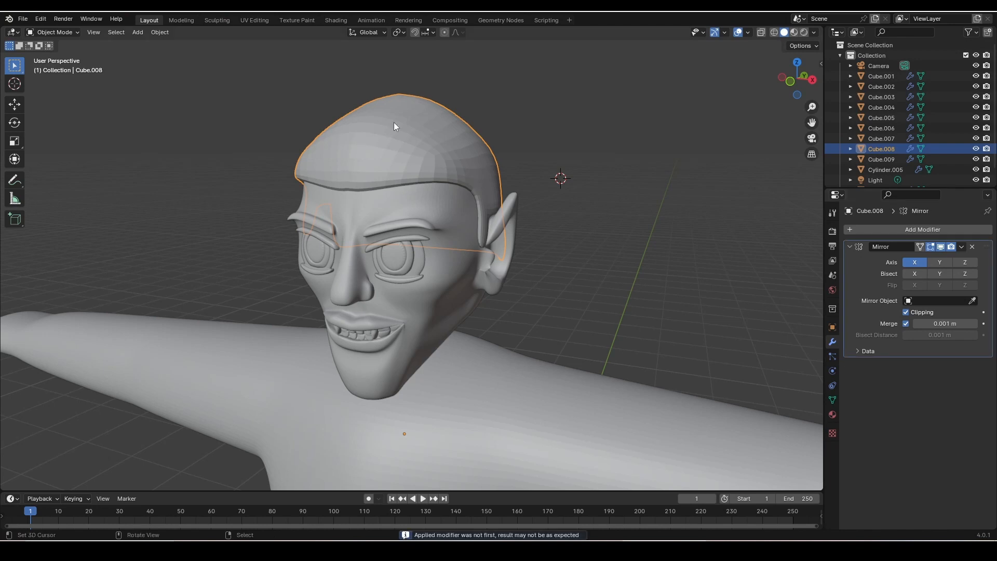
- Put the hair cap into Edit Mode and inspect its subdivided mesh grid above the forehead
click(58, 34)
click(47, 54)
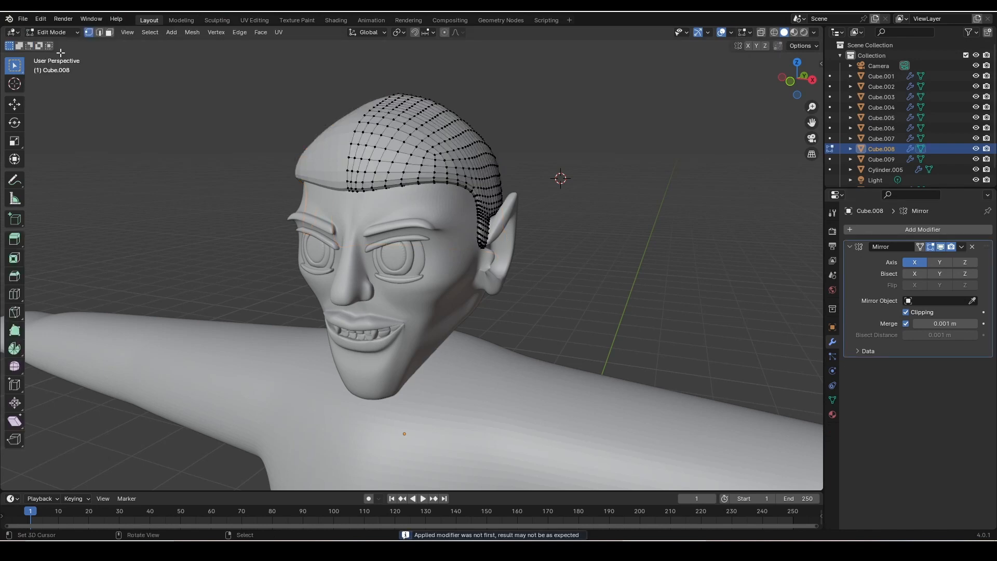
middle_drag(404, 189, 408, 213)
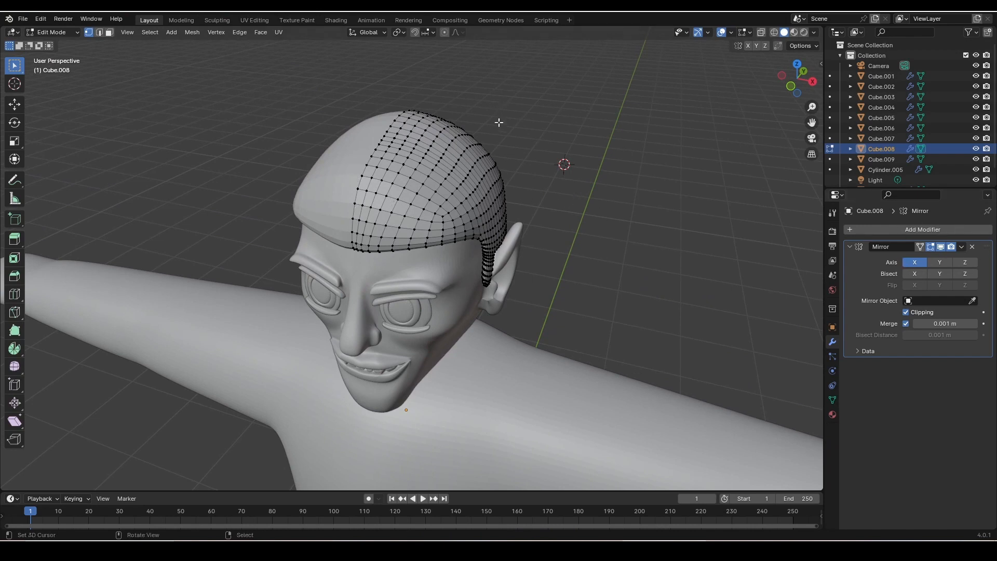
mouse_move(499, 122)
middle_down()
mouse_move(500, 111)
mouse_move(529, 111)
mouse_move(522, 138)
mouse_move(509, 136)
middle_up()
scroll(480, 139, up, 2)
scroll(479, 140, up, 1)
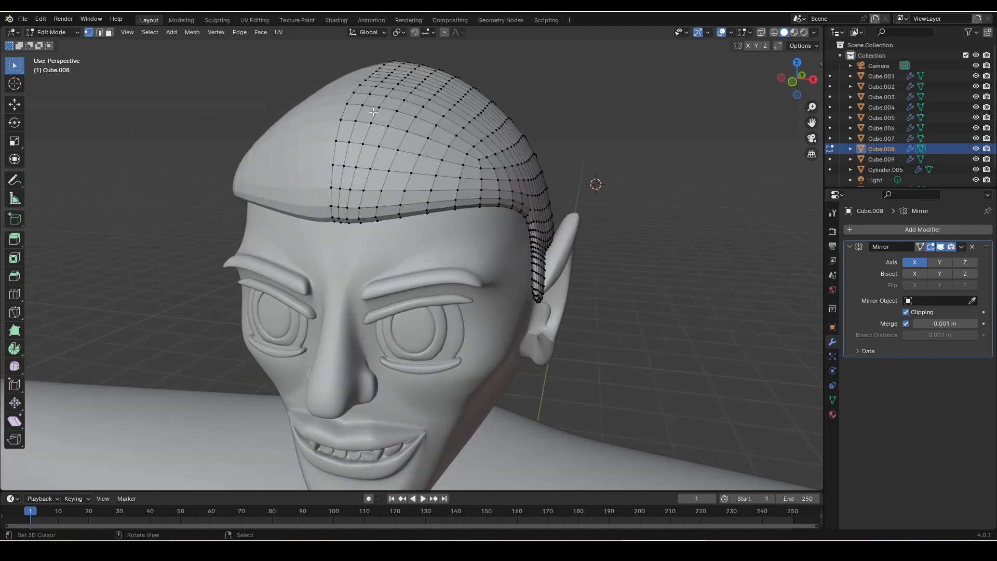
middle_drag(434, 118, 425, 148)
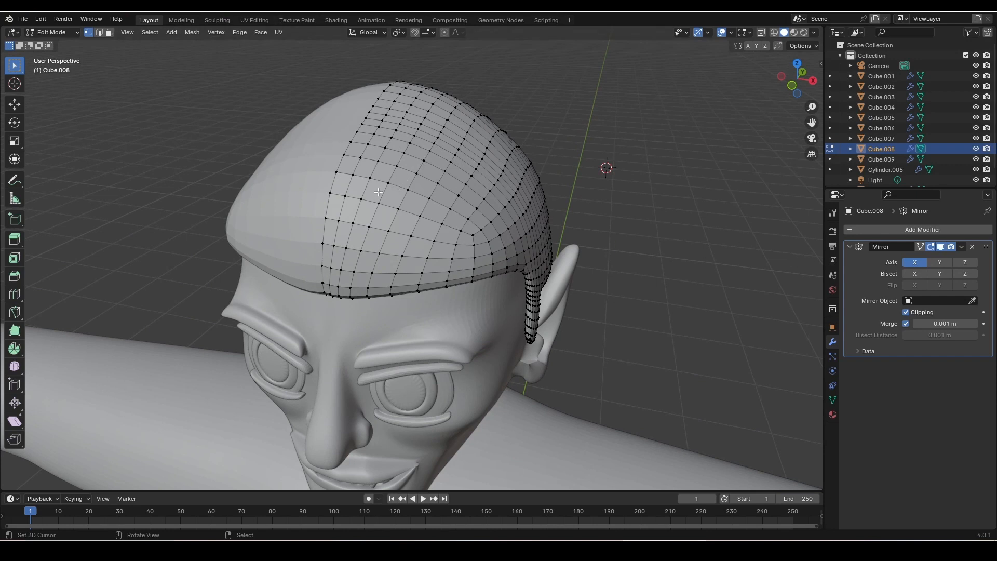
middle_drag(376, 191, 385, 192)
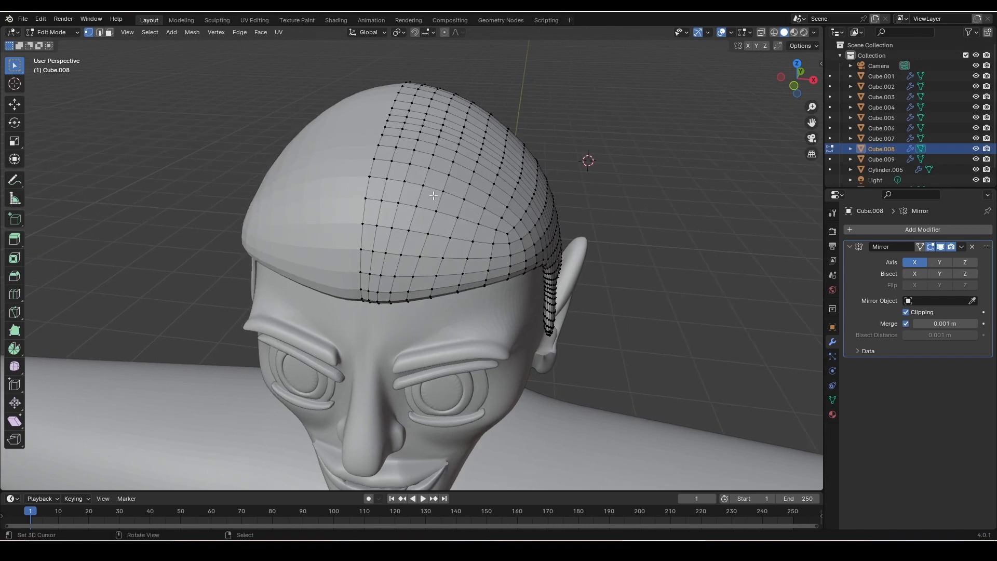
- Pull two single vertices on the hair cap's front, above the forehead, outward and upward into pointed spikes
scroll(433, 195, up, 2)
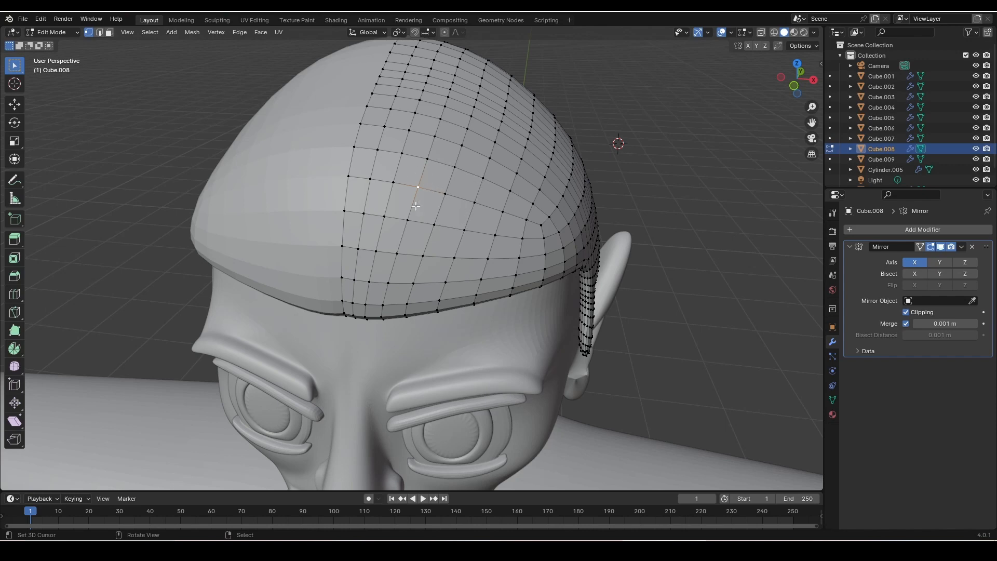
middle_drag(399, 191, 480, 169)
key(g)
click(556, 168)
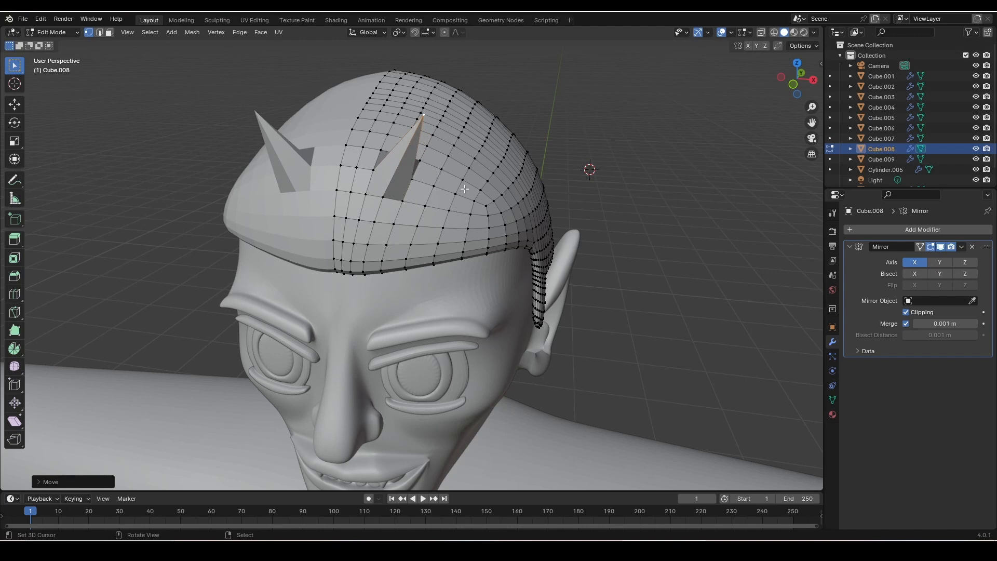
key(ctrl+z)
middle_drag(437, 188, 447, 193)
key(g)
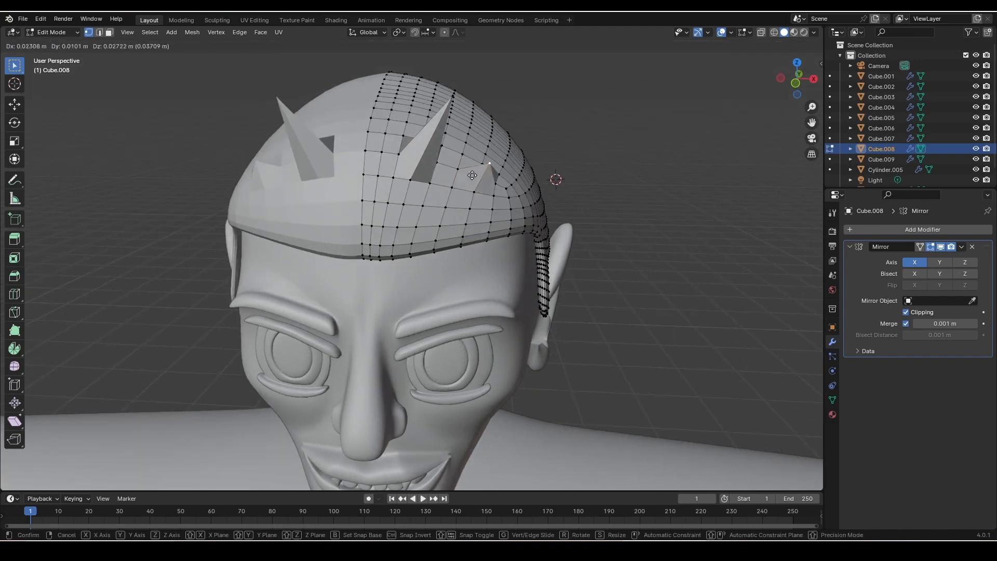
click(514, 133)
- Form two more front spikes by pulling a vertex near the forehead edge forward and a centreline vertex outward
middle_drag(514, 133, 449, 161)
middle_drag(377, 194, 415, 244)
key(g)
click(507, 273)
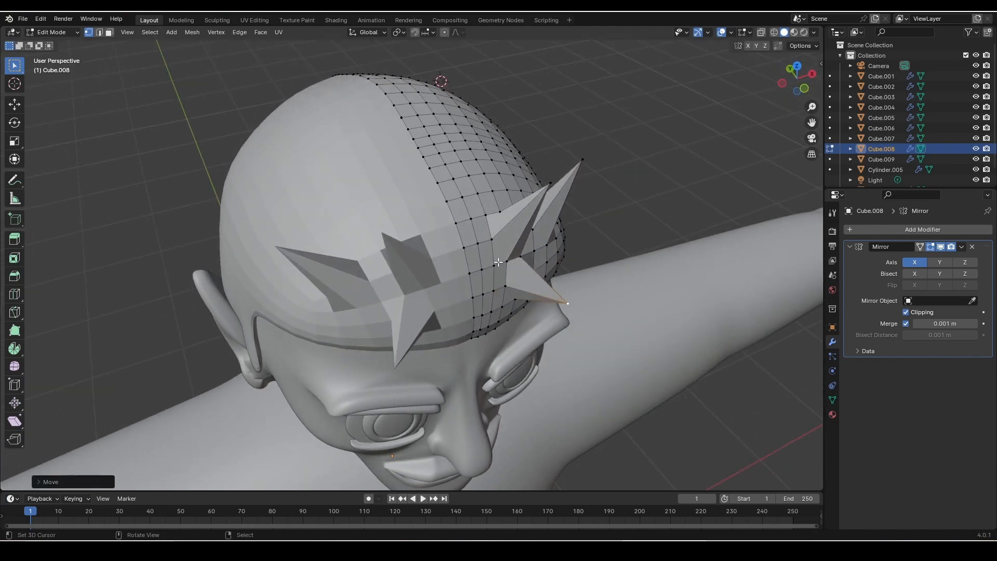
middle_drag(507, 272, 434, 185)
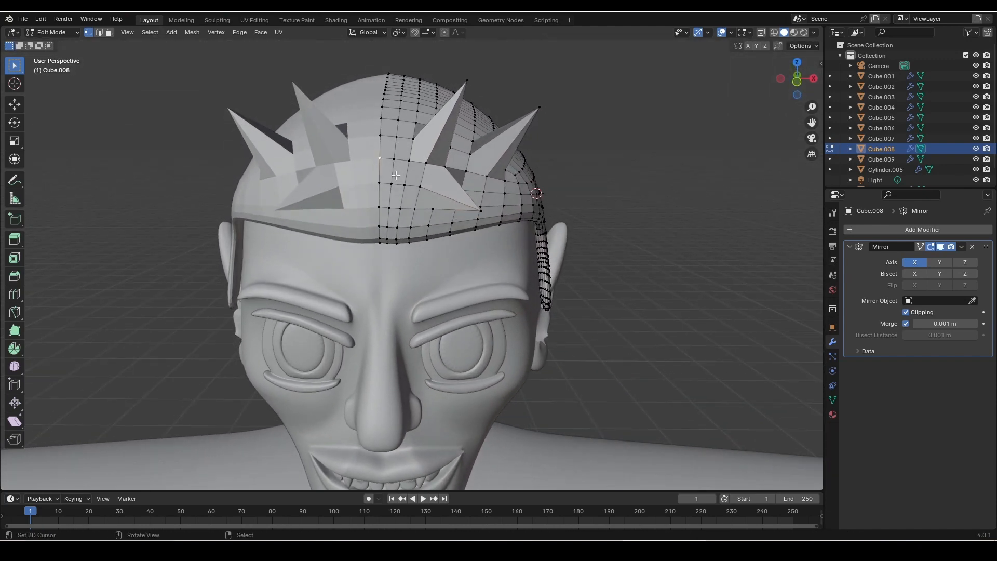
mouse_move(384, 150)
middle_down()
mouse_move(312, 146)
mouse_move(400, 158)
mouse_move(417, 141)
mouse_move(401, 158)
middle_up()
key(g)
click(290, 127)
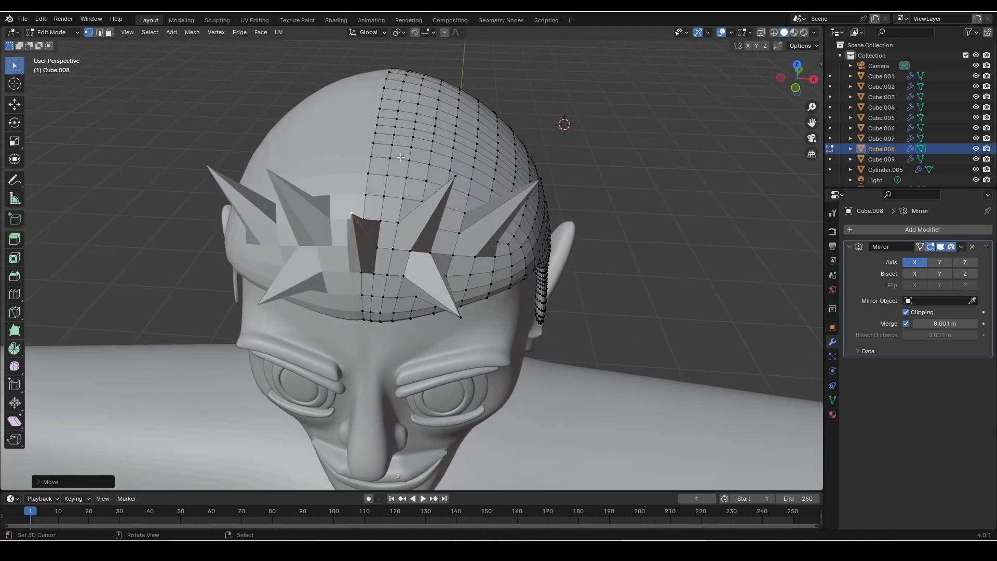
middle_drag(370, 192, 300, 205)
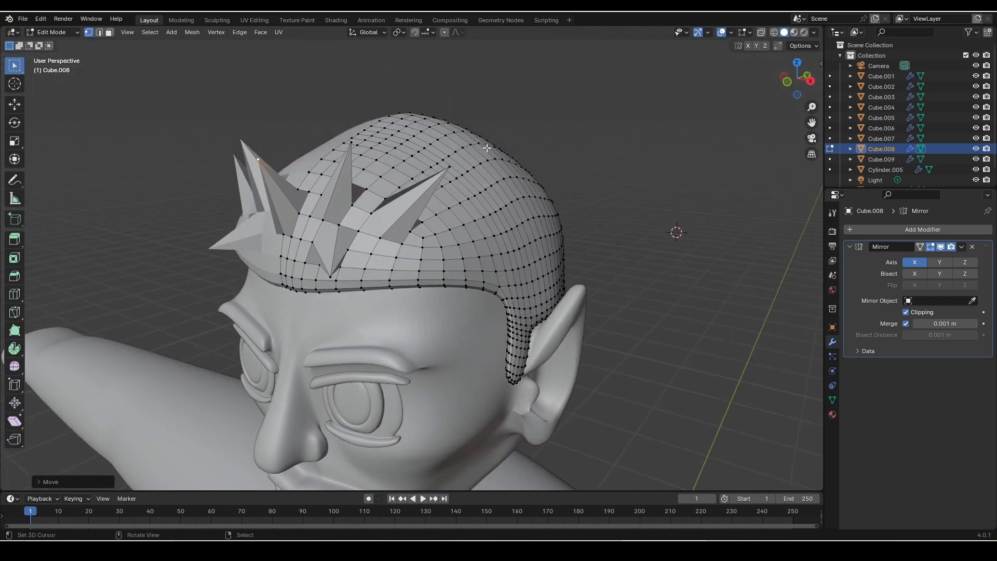
- Pull a vertex at the temple side of the hair cap outward into a sideways spike
middle_drag(487, 148, 514, 206)
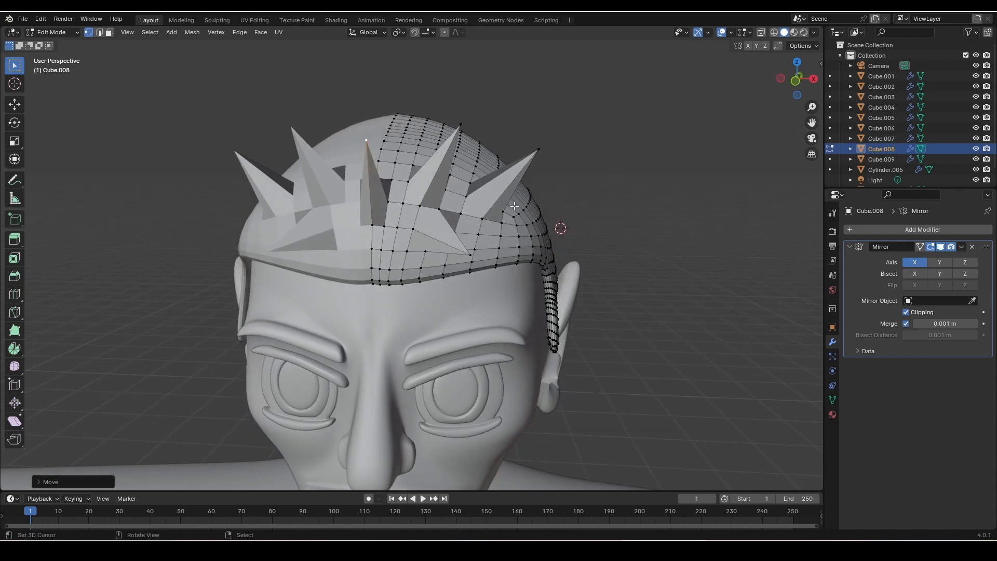
click(530, 235)
key(g)
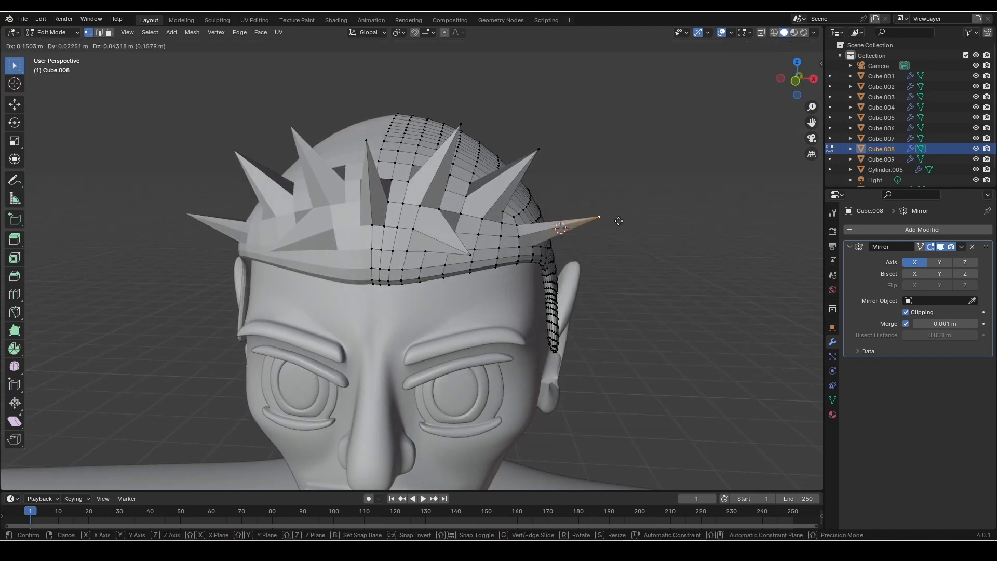
click(618, 221)
- Select three spaced vertices behind the front row and raise them together into a second row of spikes
middle_drag(618, 221, 431, 230)
click(418, 213)
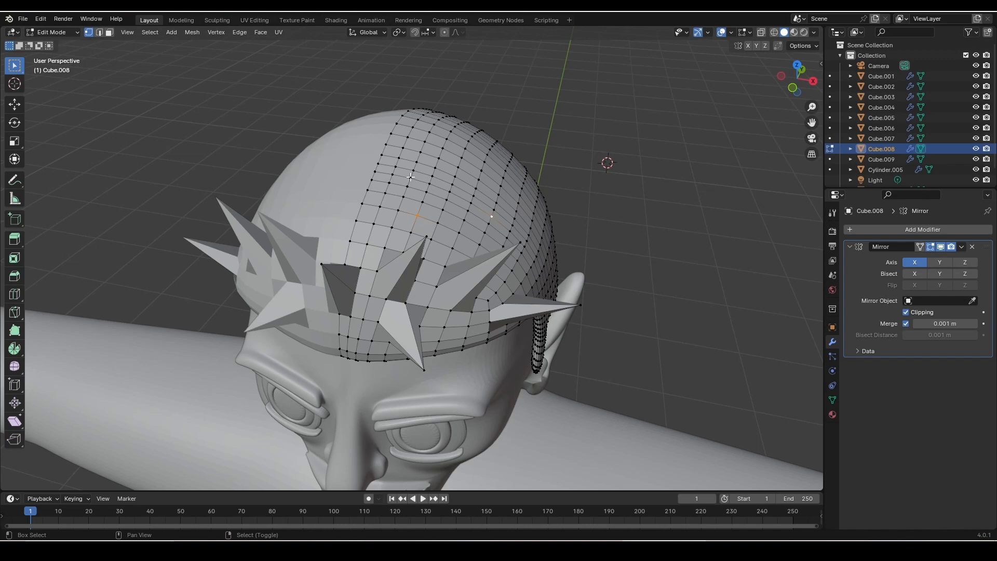
middle_drag(410, 177, 467, 155)
key(shift+d)
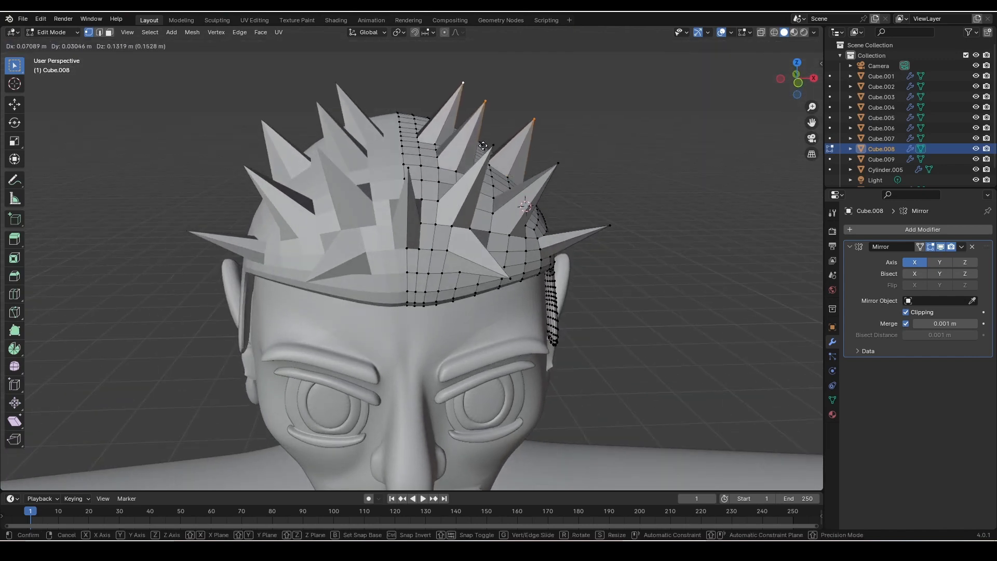
click(483, 145)
- Pull further single vertices behind the front spikes and above the temple outward into additional side spikes
middle_drag(502, 180, 419, 242)
click(371, 214)
key(g)
click(514, 177)
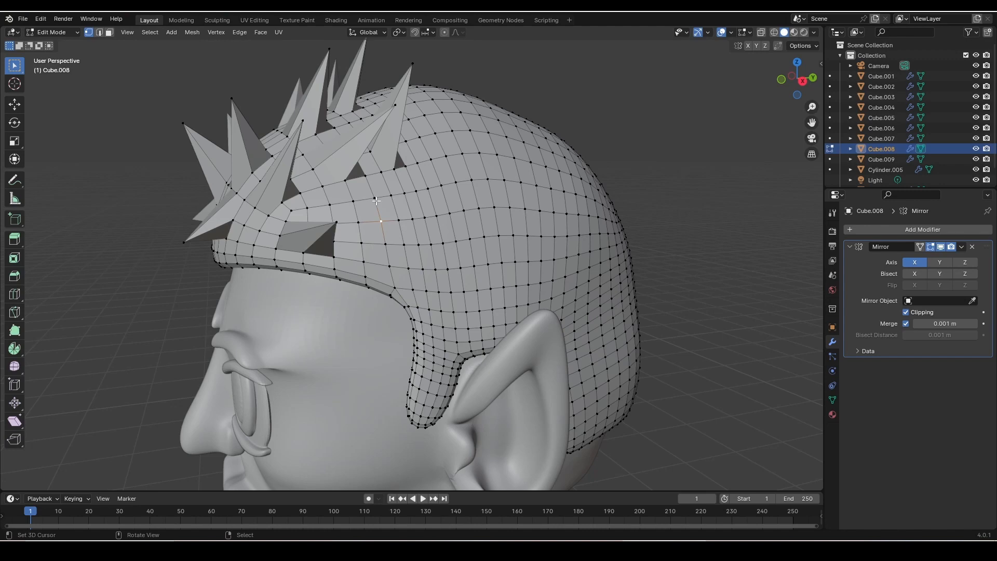
middle_drag(399, 237, 450, 237)
key(g)
click(509, 254)
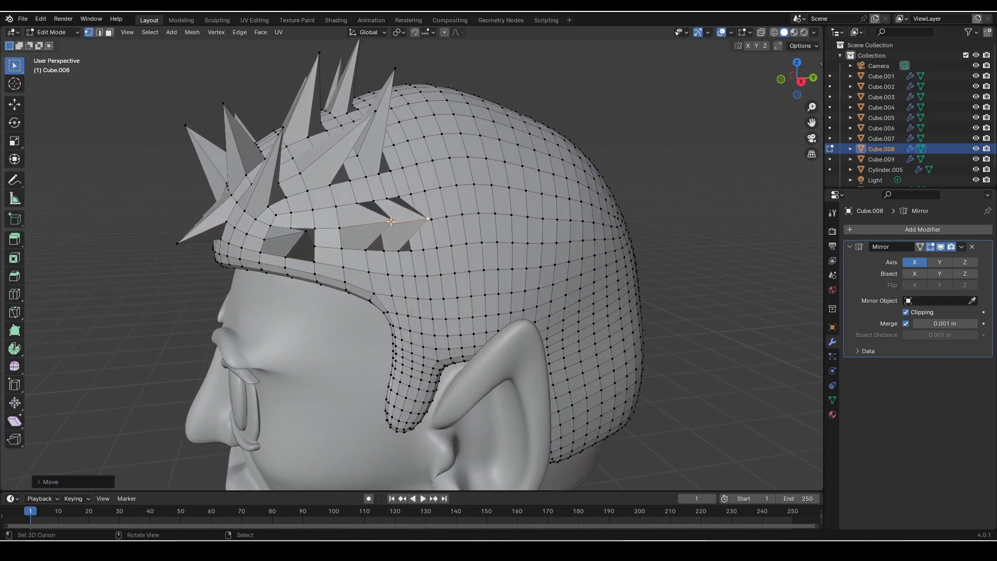
middle_drag(391, 221, 498, 231)
key(g)
click(366, 223)
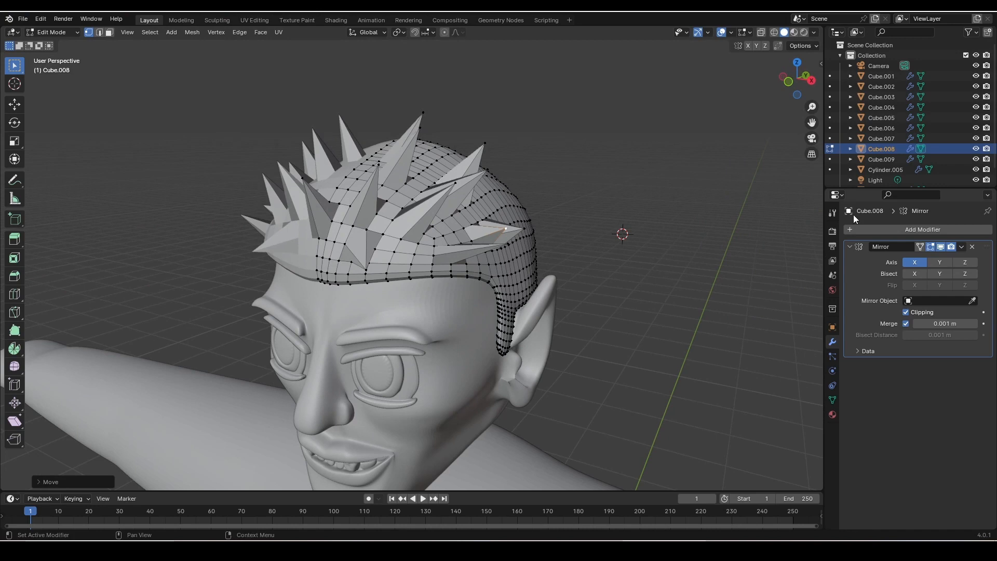
- Add a Subdivision Surface modifier to the spiky hair cap and set its viewport level to 2
click(901, 230)
click(897, 224)
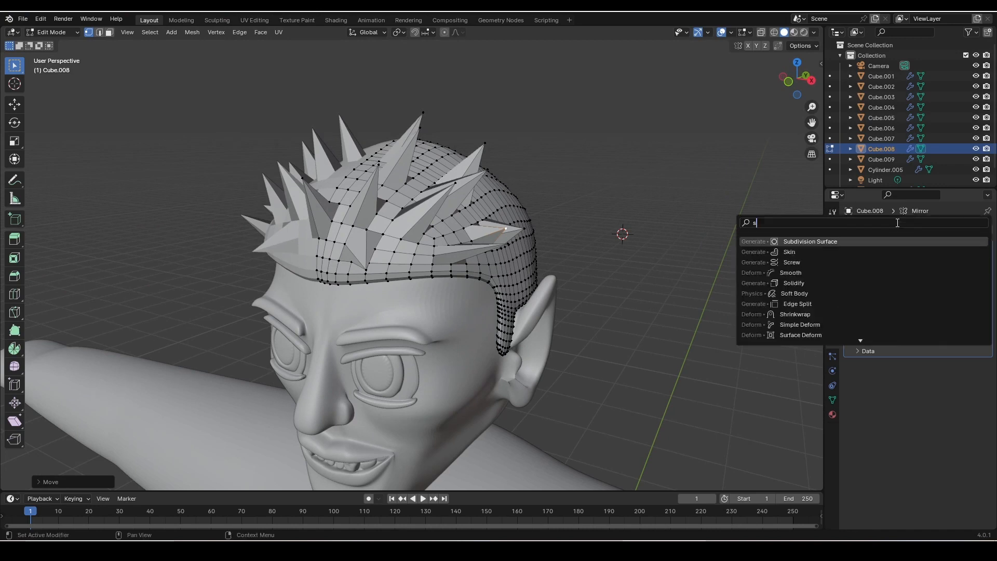
text(sub)
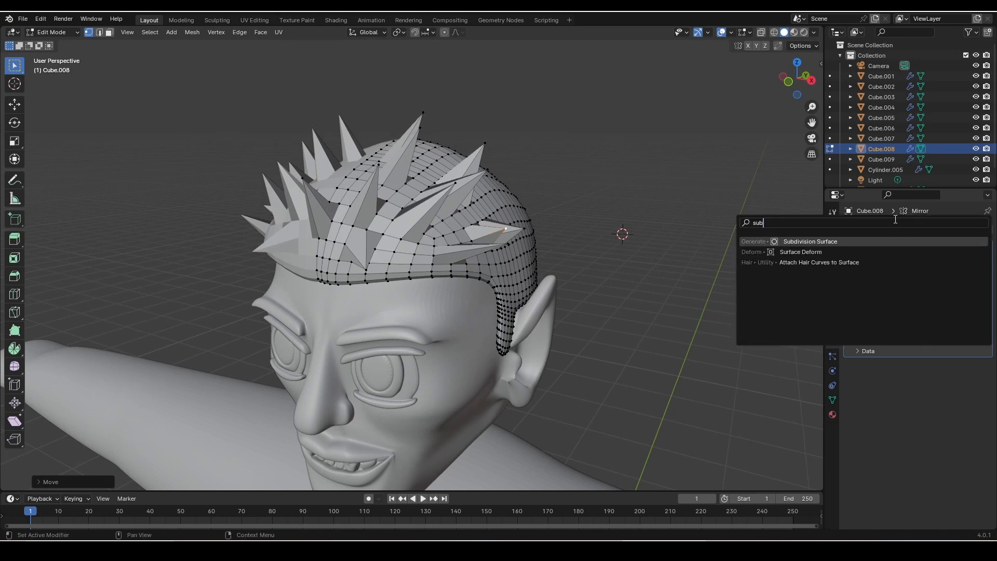
click(830, 242)
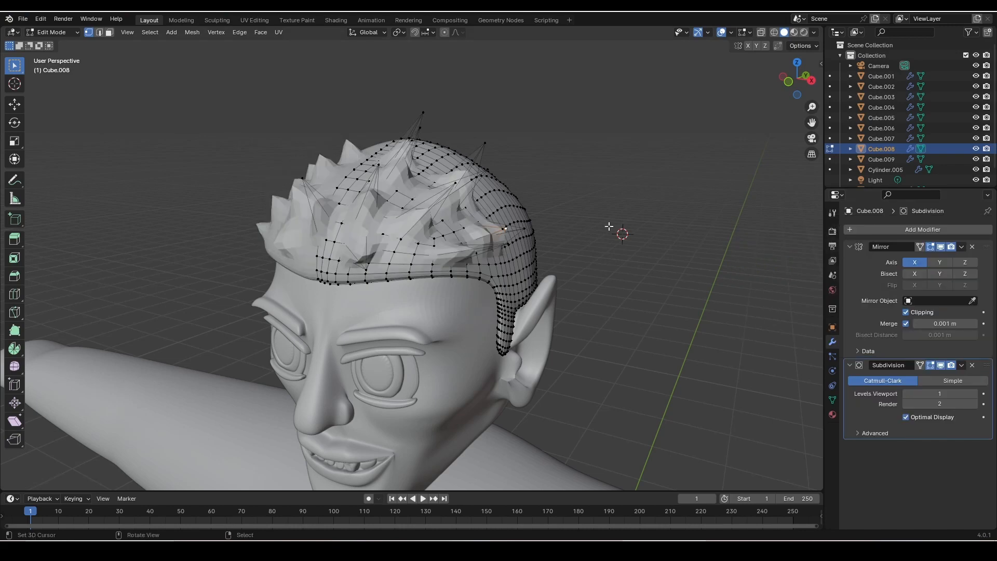
middle_drag(574, 234, 596, 229)
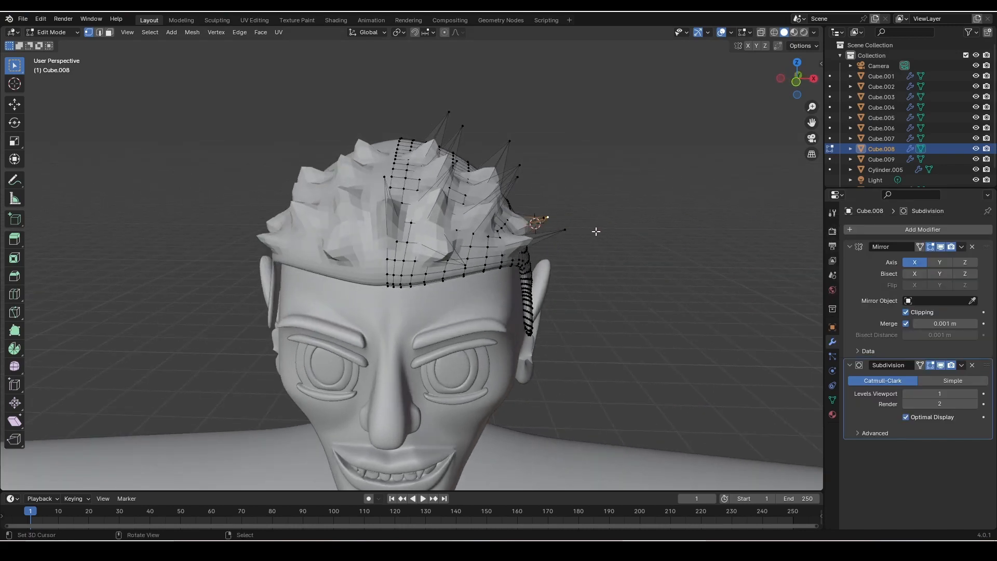
click(971, 393)
- Lengthen the side spikes above the ear by moving three of their tip vertices farther outward
middle_drag(511, 254, 410, 207)
scroll(400, 171, up, 4)
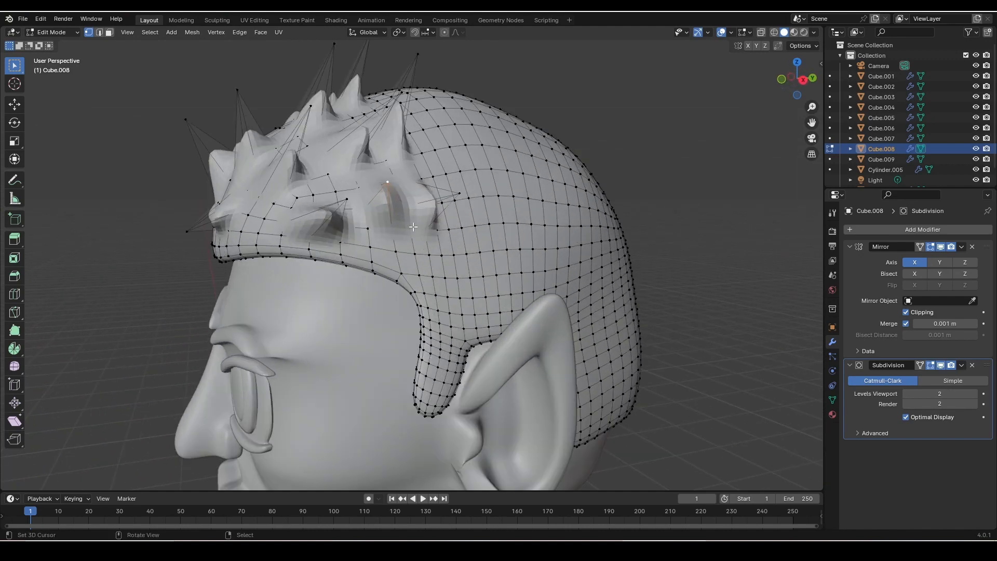
middle_drag(388, 130, 570, 249)
middle_drag(589, 227, 630, 223)
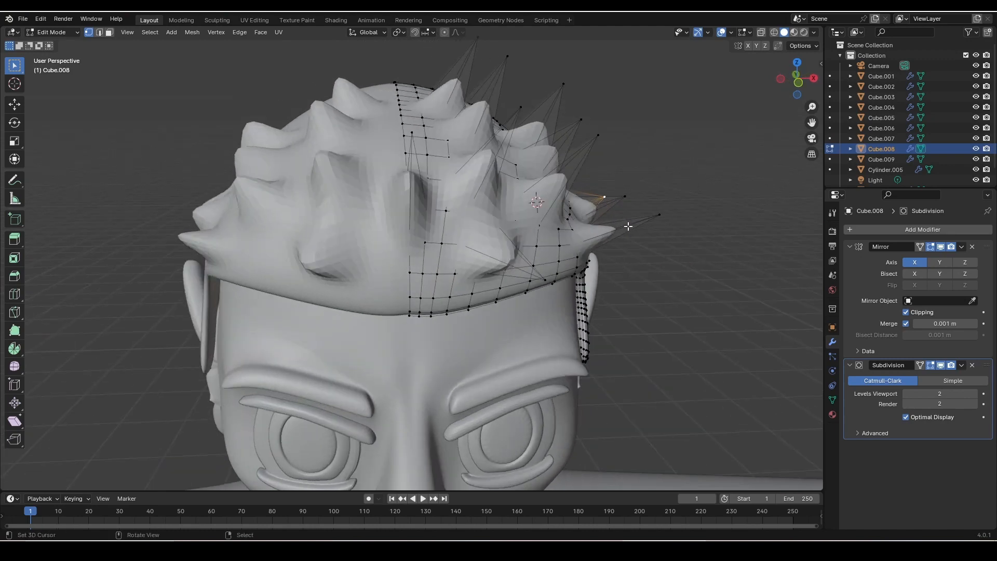
click(631, 193)
click(627, 196)
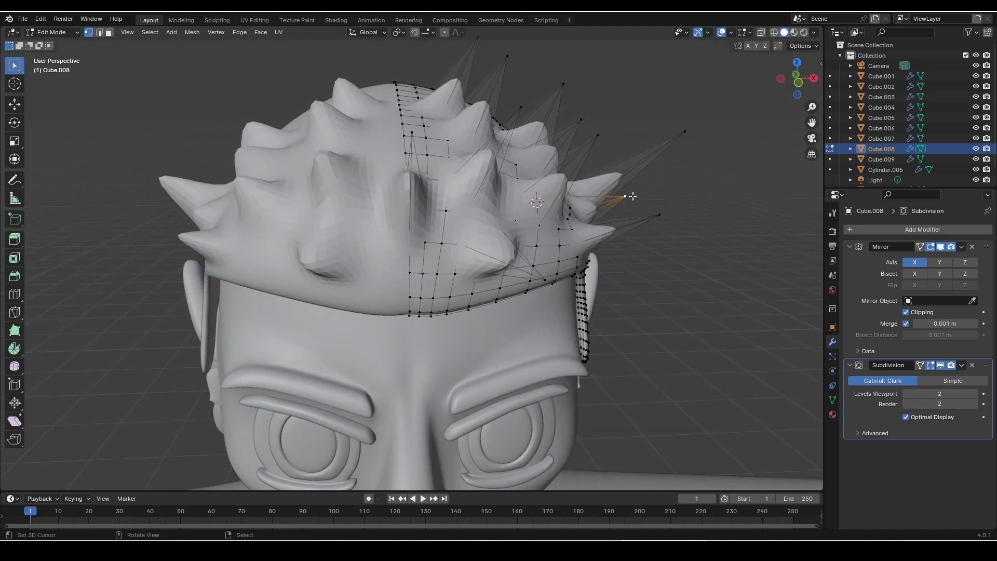
key(g)
click(708, 184)
key(g)
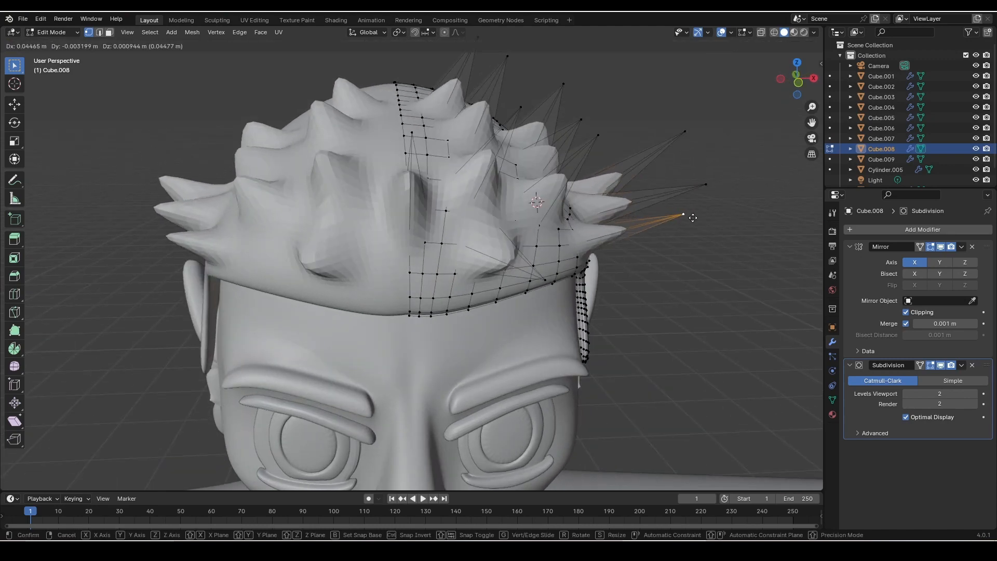
click(725, 225)
- Move the tips of two spikes on the upper side of the hair farther up and outward
middle_drag(603, 190, 617, 157)
click(631, 182)
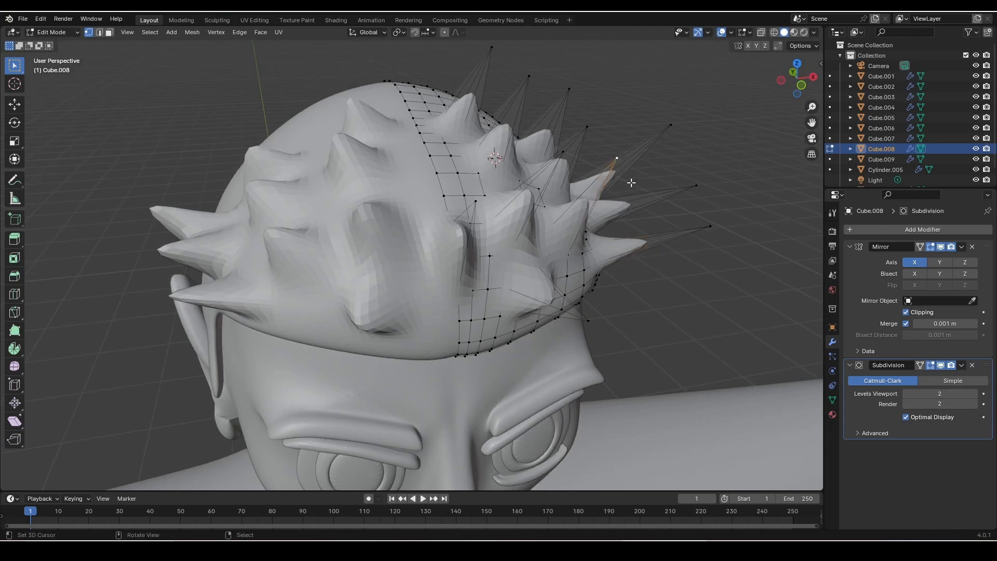
key(g)
click(639, 127)
click(589, 125)
key(g)
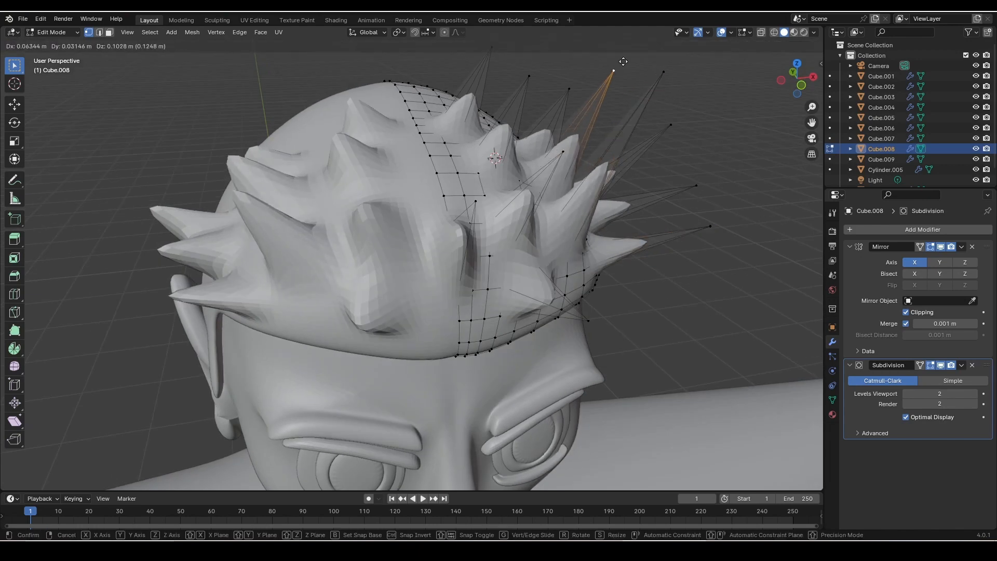
click(627, 63)
- Raise the tip vertices of three spikes near the top of the head to make them taller
middle_drag(596, 87, 543, 120)
key(g)
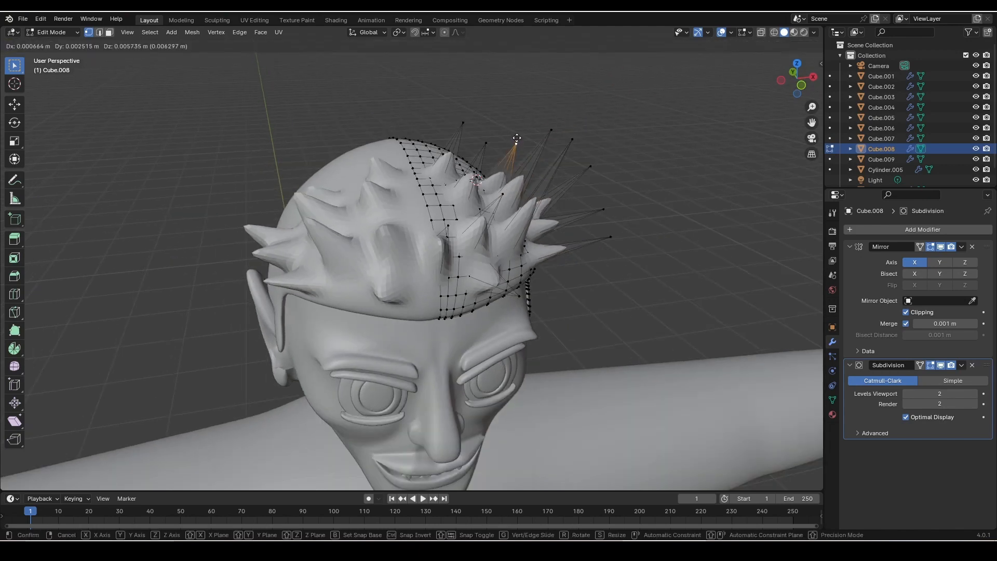
click(528, 89)
click(462, 125)
key(g)
click(462, 71)
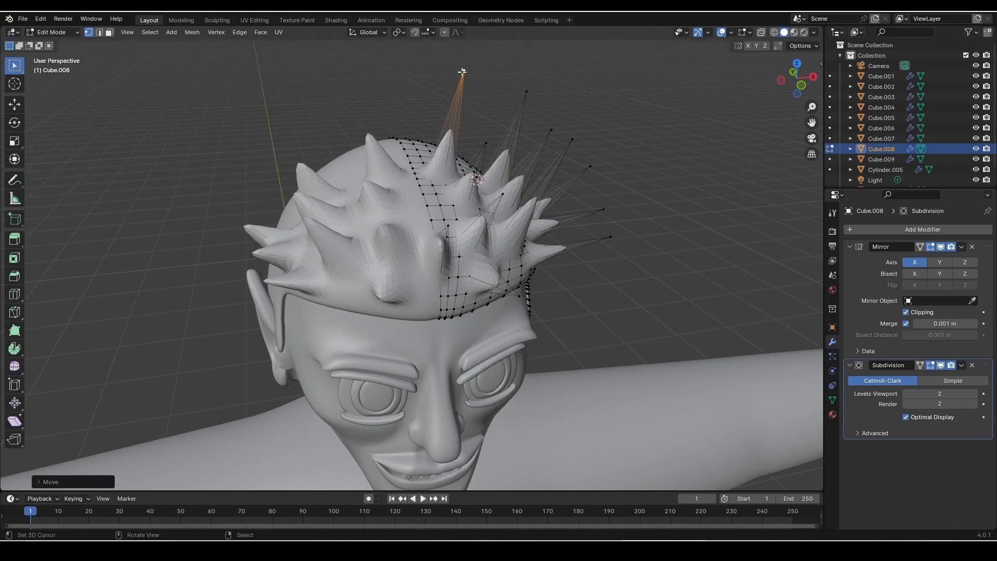
click(491, 147)
key(g)
click(485, 101)
- Stretch two front spikes forward and upward from a side view by moving their tip vertices
middle_drag(486, 101, 566, 172)
click(565, 172)
key(g)
click(616, 151)
click(540, 157)
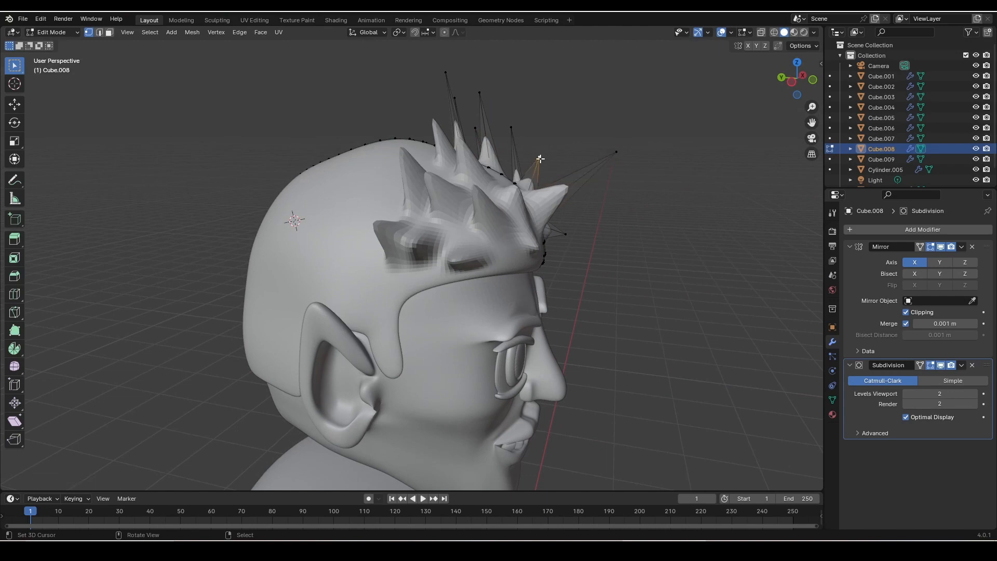
key(g)
click(585, 125)
- Try to raise another vertex near the top of the head into a tall spike
middle_drag(589, 190, 397, 177)
key(g)
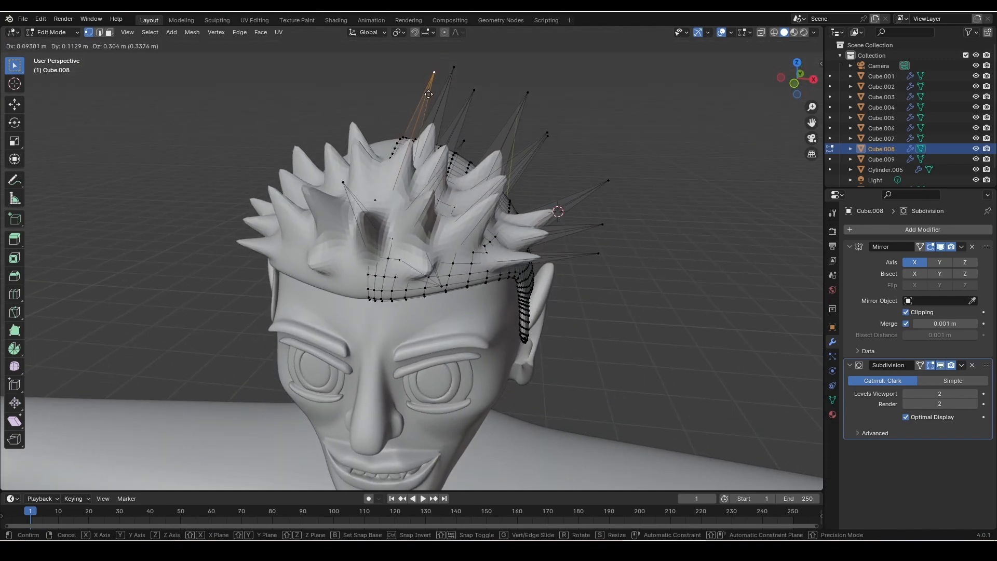
click(429, 94)
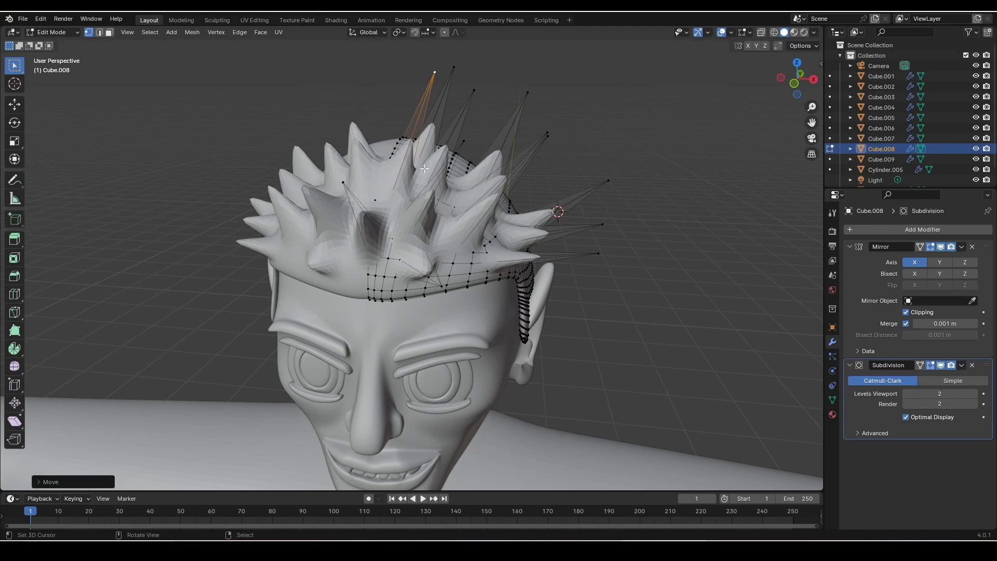
key(ctrl+z)
- Pull two unused vertices on the upper side of the hair cap outward into long new spikes
middle_drag(429, 193, 351, 214)
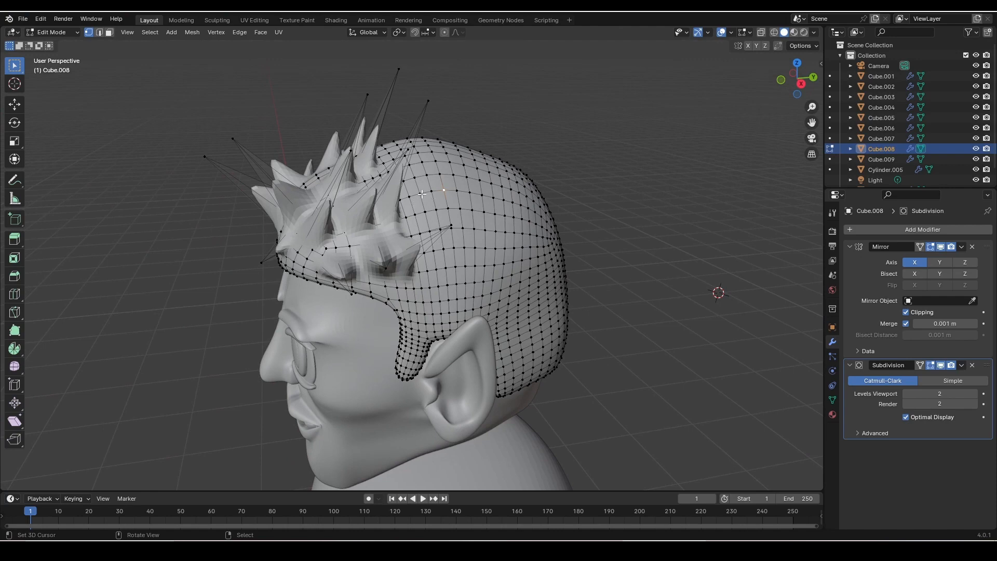
middle_drag(432, 226, 457, 213)
key(g)
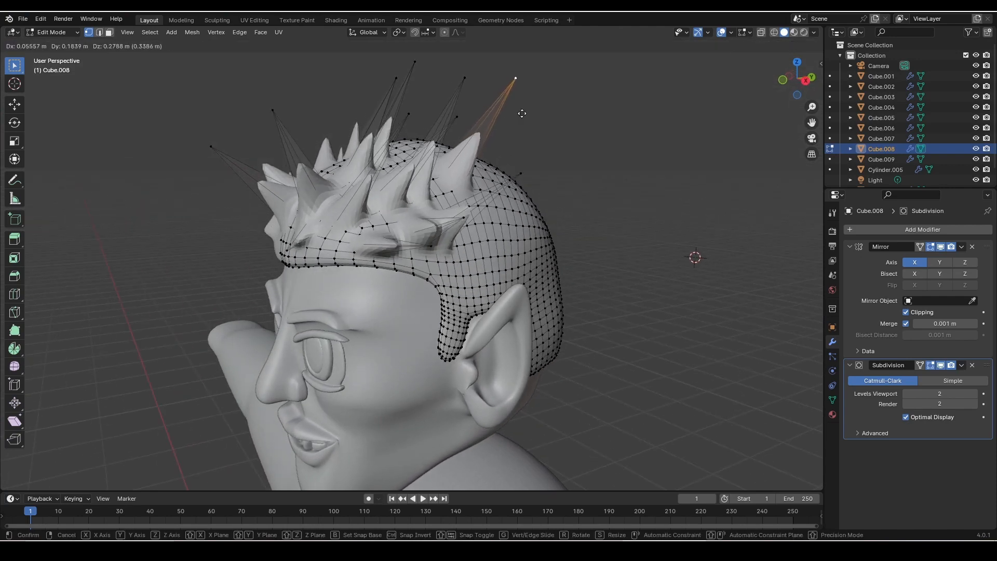
click(521, 111)
middle_drag(520, 111, 431, 223)
key(g)
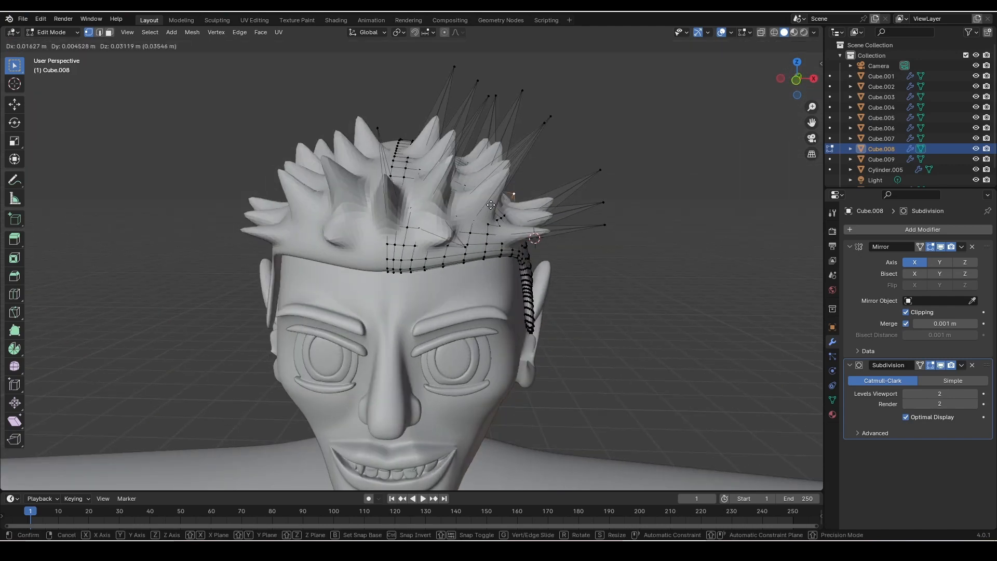
click(590, 127)
- Raise a centreline vertex on top of the hair cap straight up into a tall spike
middle_drag(517, 199, 511, 235)
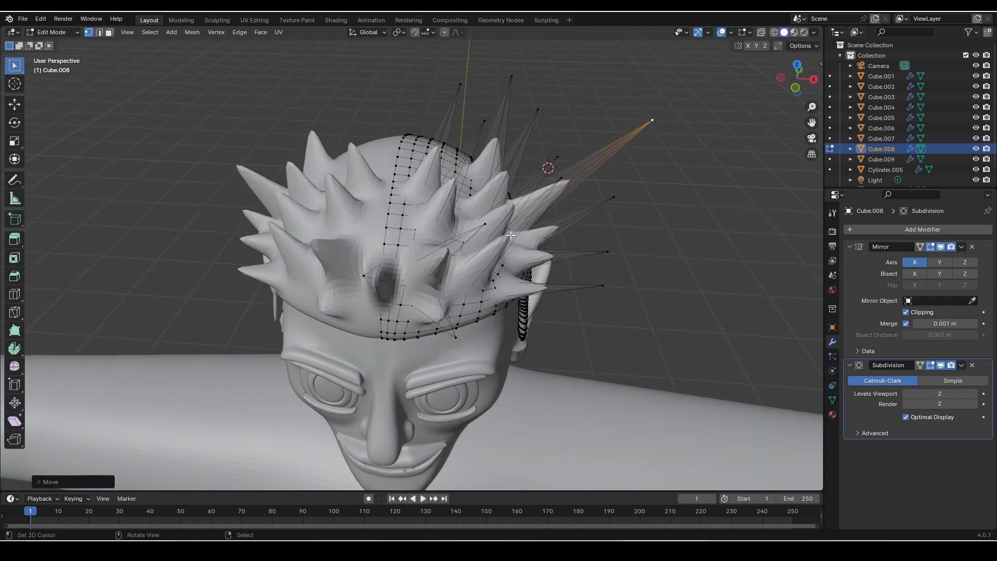
middle_drag(398, 240, 404, 224)
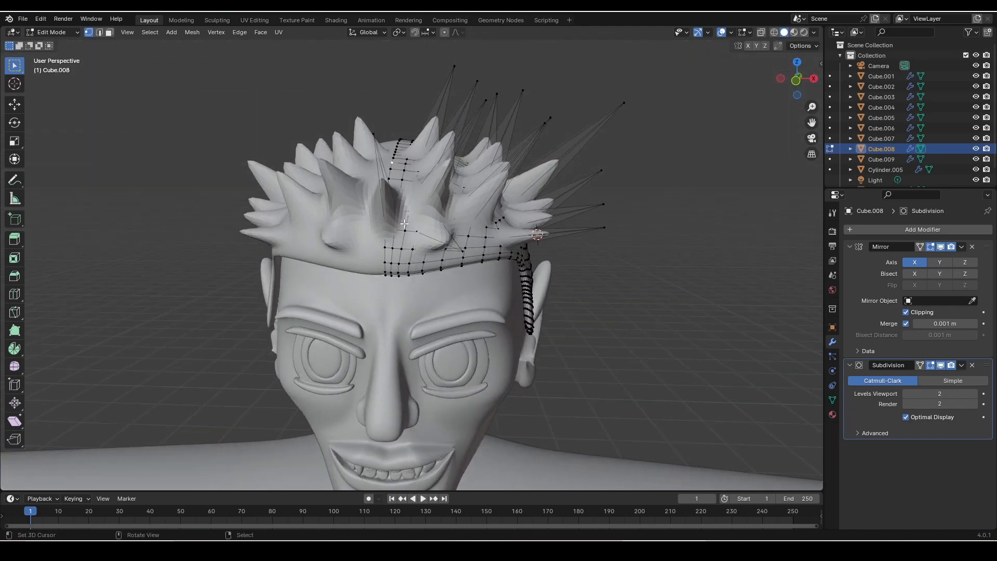
key(g)
click(415, 158)
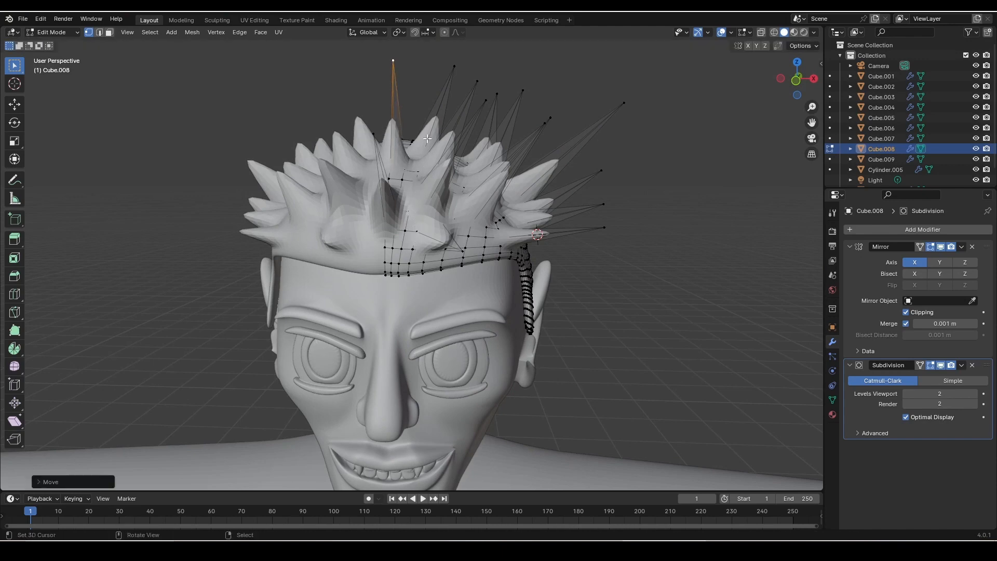
- Select unused vertices on the upper side of the hair cap behind the existing spikes and pull them outward into new spikes
middle_drag(416, 159, 421, 194)
click(412, 156)
middle_drag(412, 156, 435, 211)
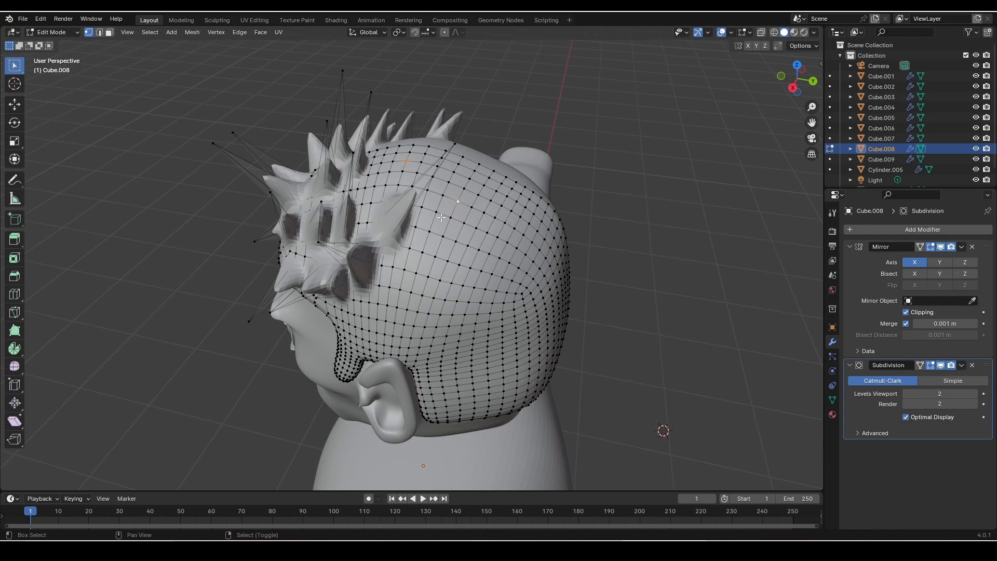
middle_drag(435, 257, 518, 234)
key(g)
click(591, 156)
- Pull another vertex near the front of the hair cap up and outward into a spike
click(427, 190)
middle_drag(428, 191, 446, 176)
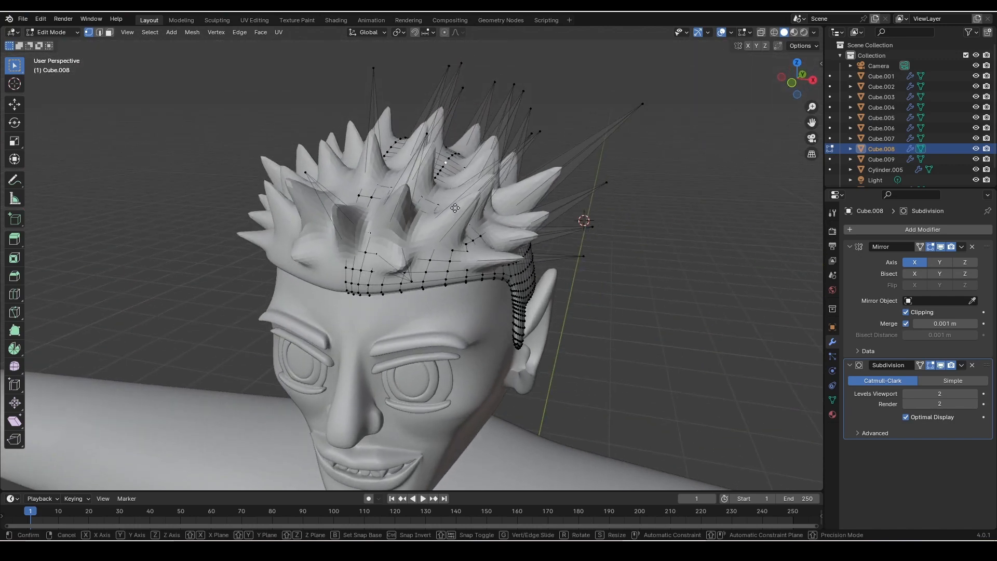
key(g)
click(538, 127)
- Pull a vertex at the front hairline forward and sideways into a long, nearly horizontal spike
middle_drag(421, 248, 350, 144)
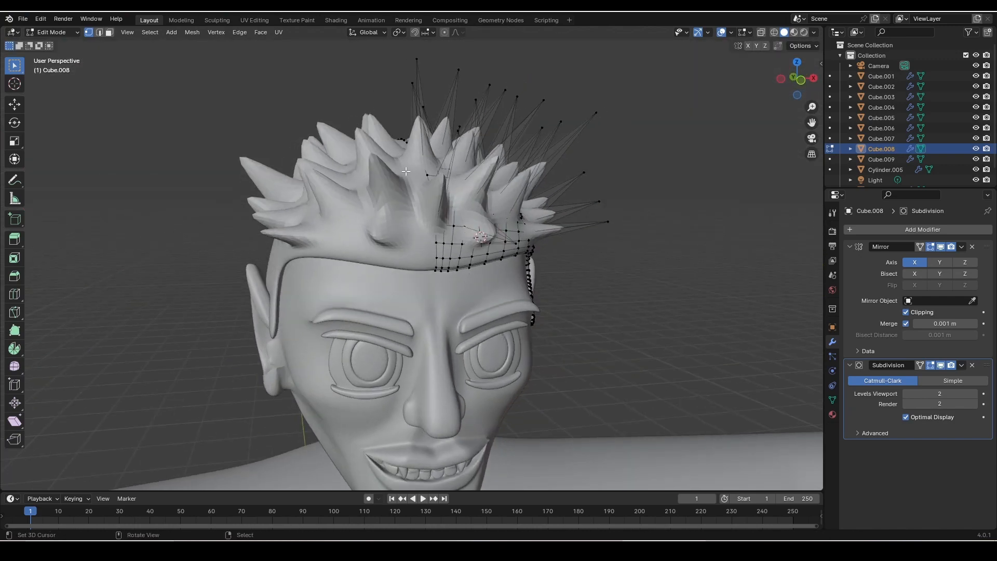
middle_drag(405, 171, 274, 125)
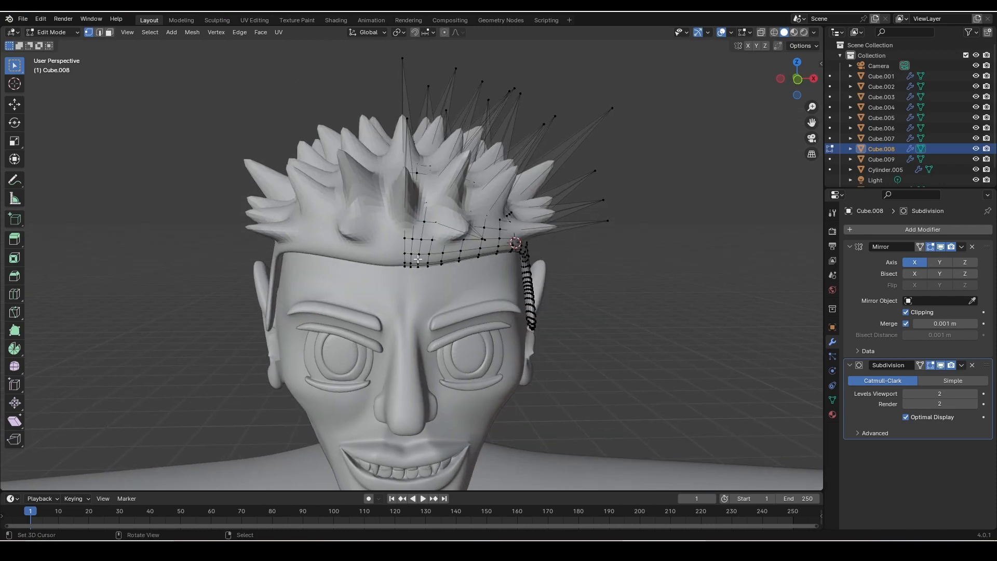
middle_drag(418, 258, 388, 73)
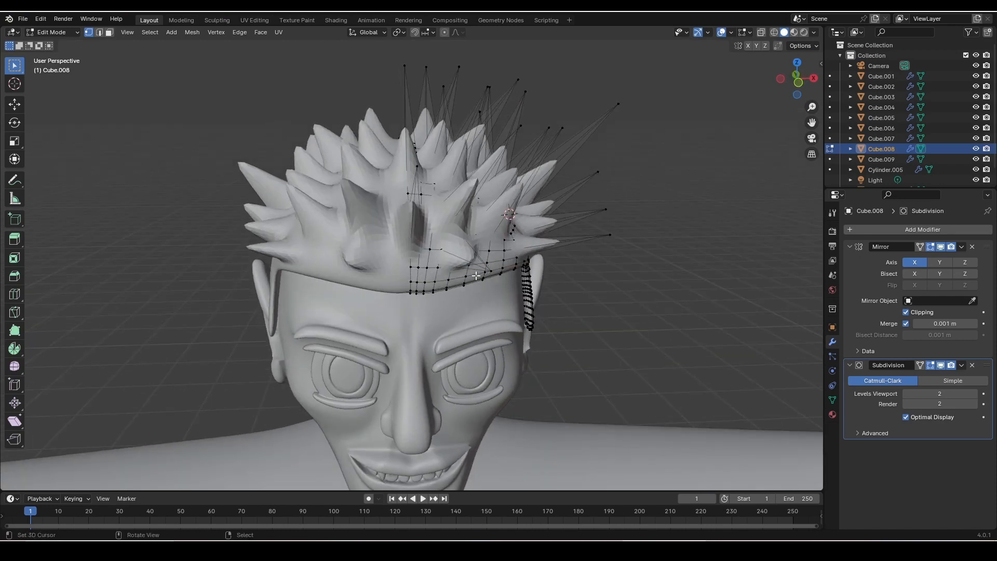
middle_drag(449, 271, 524, 270)
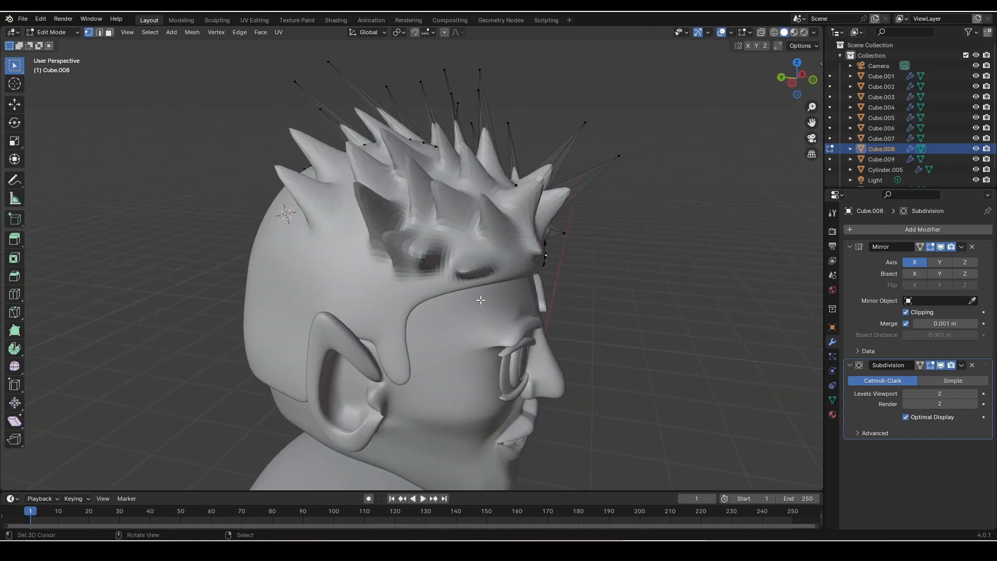
click(567, 249)
key(g)
click(613, 249)
middle_drag(613, 249, 467, 270)
key(g)
click(594, 273)
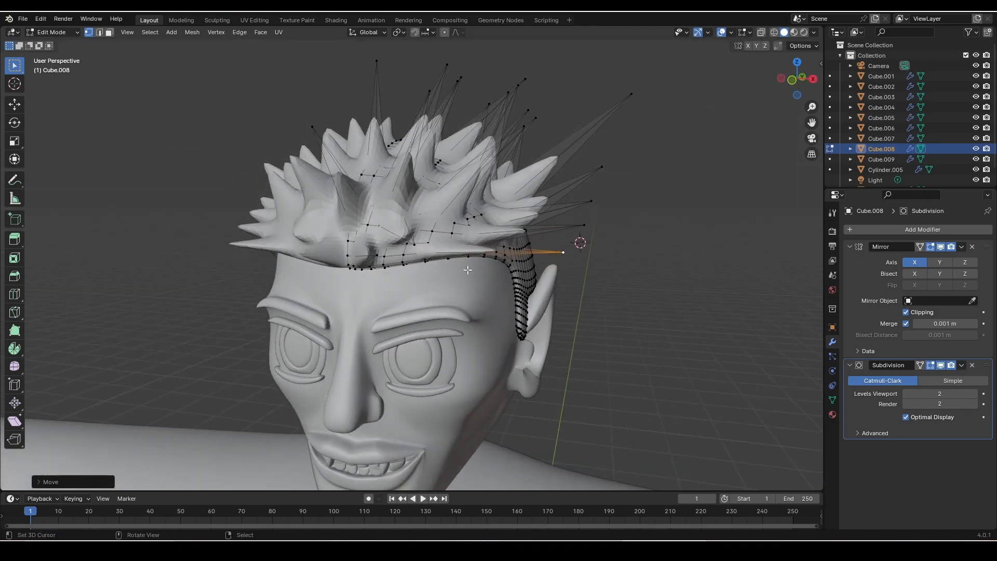
- Select every other vertex in a row across the back of the head and pull them outward and down into spikes
middle_drag(232, 197, 381, 309)
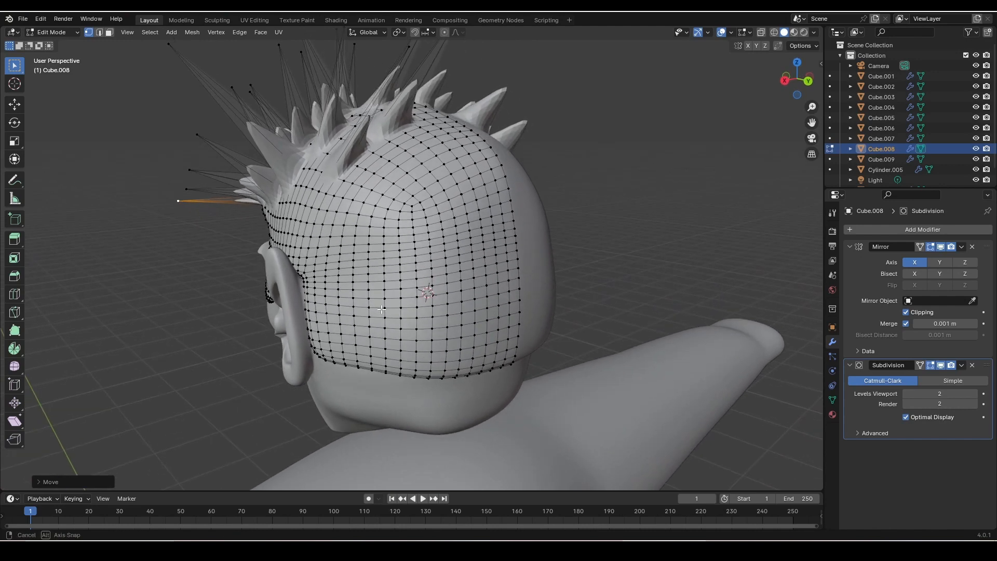
click(352, 267)
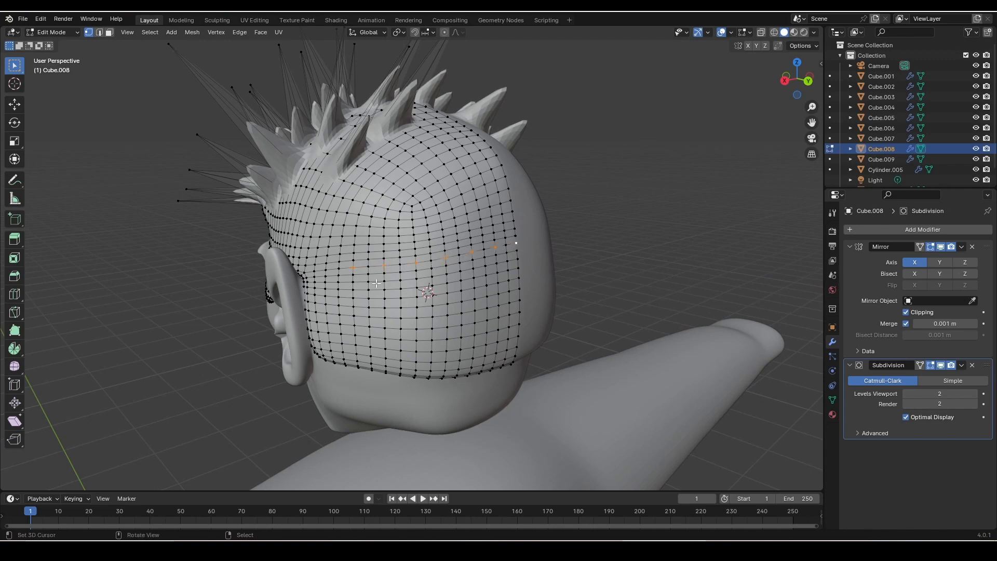
middle_drag(377, 283, 346, 260)
key(g)
click(501, 322)
- Select alternate vertices in the row above the back spikes and pull them outward and down into a second spike row
click(360, 240)
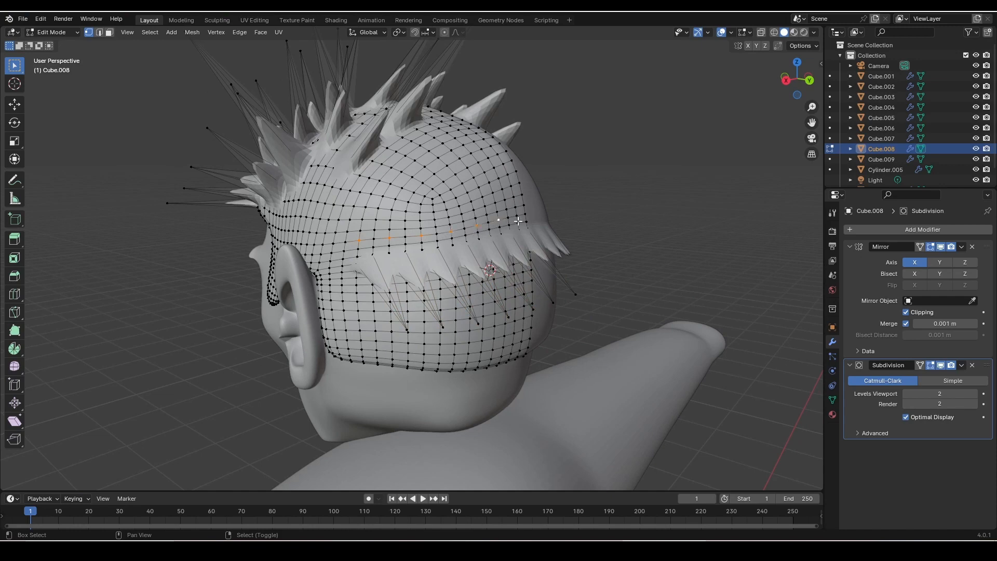
middle_drag(455, 247, 436, 278)
key(g)
click(565, 266)
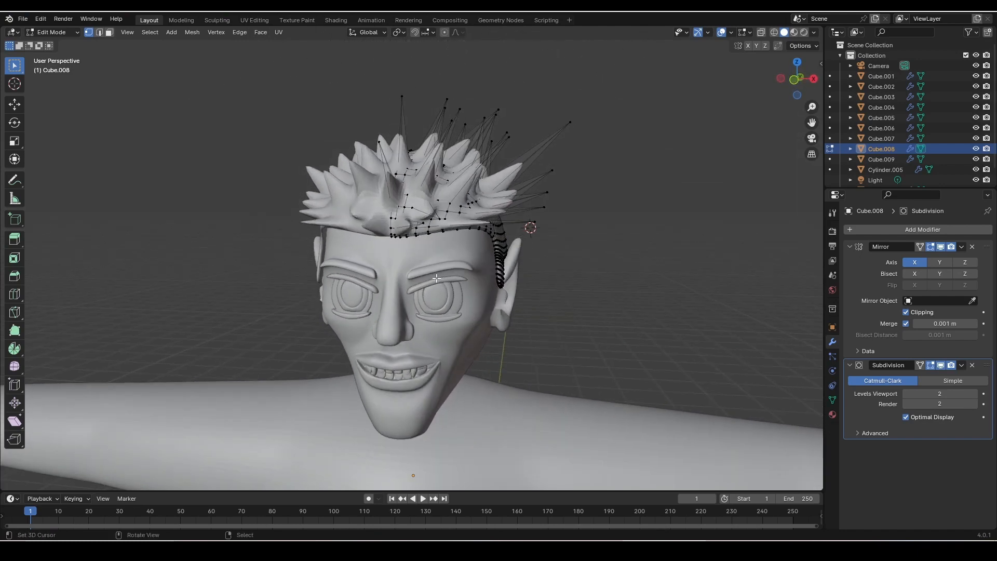
- Return the spiky hair to Object Mode and deselect it
click(58, 35)
click(52, 42)
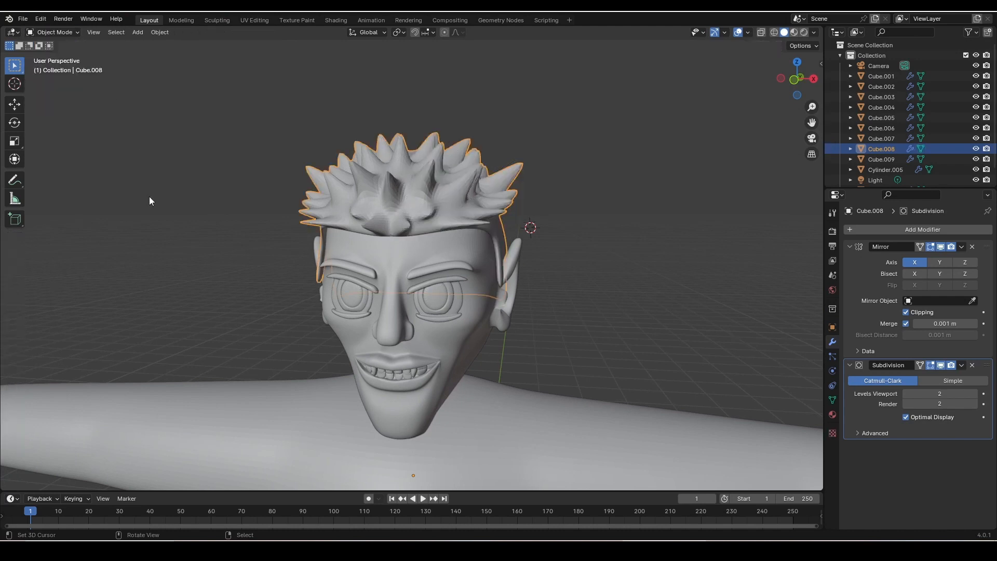
mouse_move(334, 291)
middle_down()
mouse_move(348, 292)
mouse_move(328, 291)
middle_up()
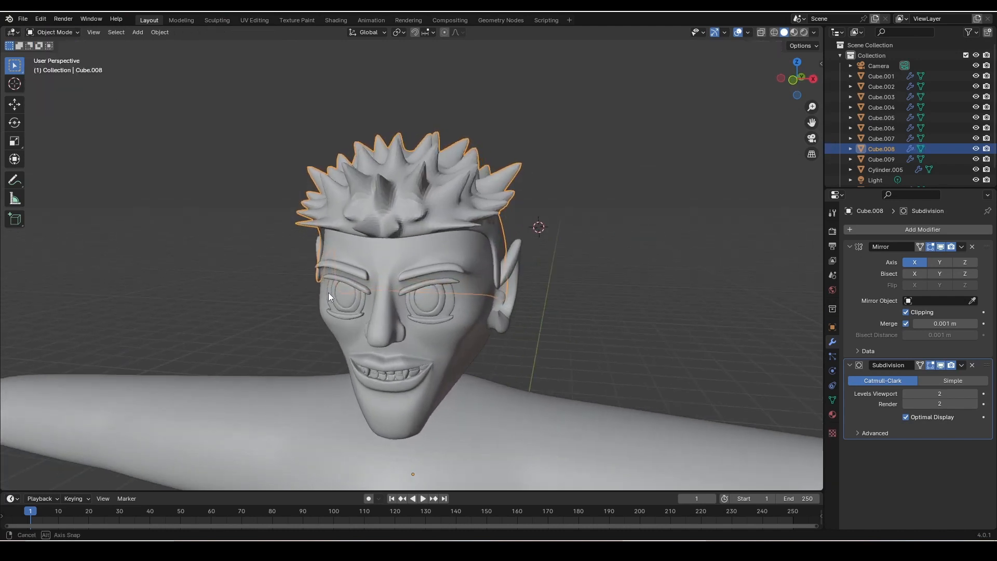
key(alt+a)
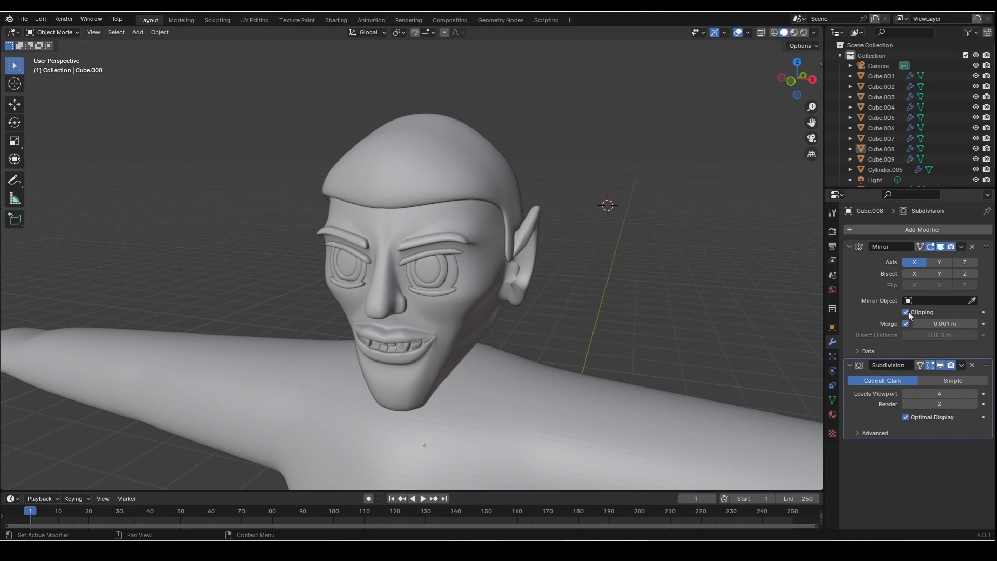
- Apply the Mirror modifier of the smooth hair cap
click(962, 246)
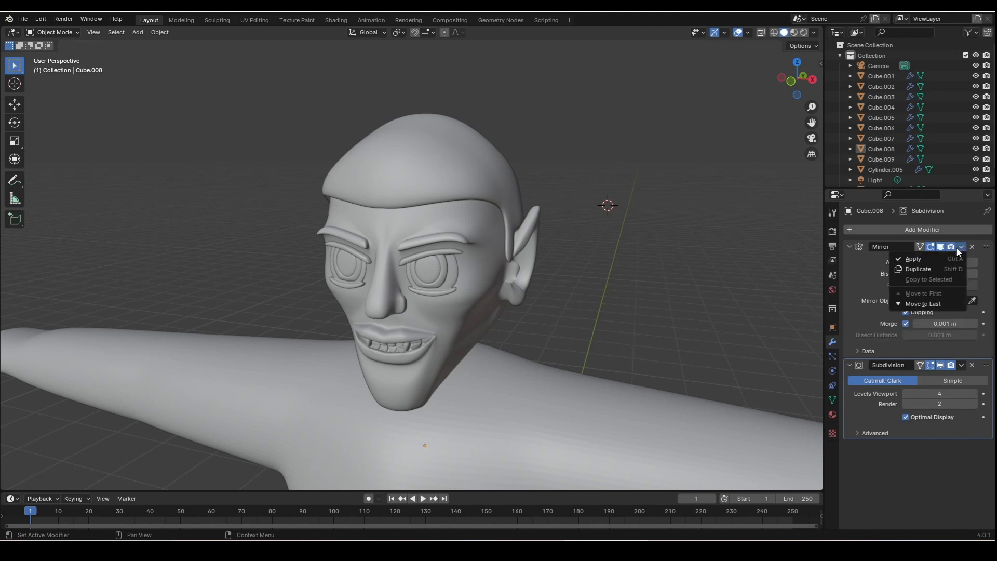
click(936, 257)
middle_drag(694, 298, 578, 273)
key(ctrl+z)
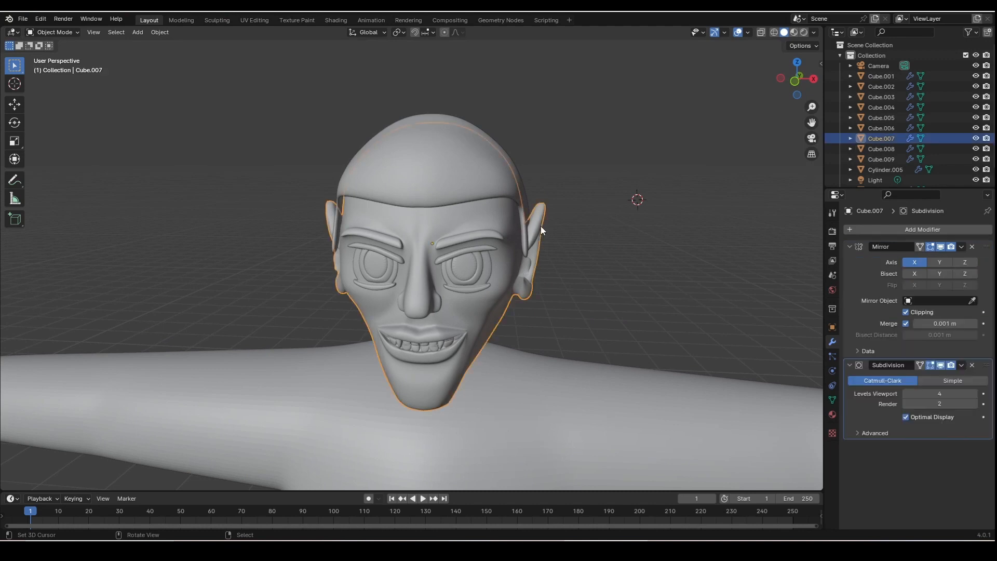
key(ctrl+shift+z)
- Reselect the smooth hair cap and open its mesh in Edit Mode
click(547, 228)
middle_drag(440, 316, 454, 303)
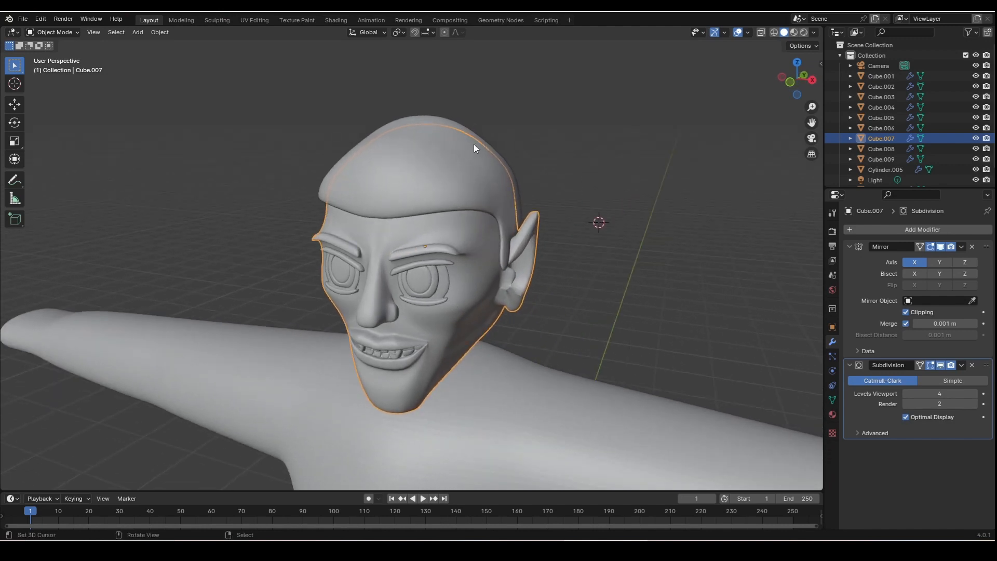
click(466, 122)
middle_drag(467, 172, 491, 202)
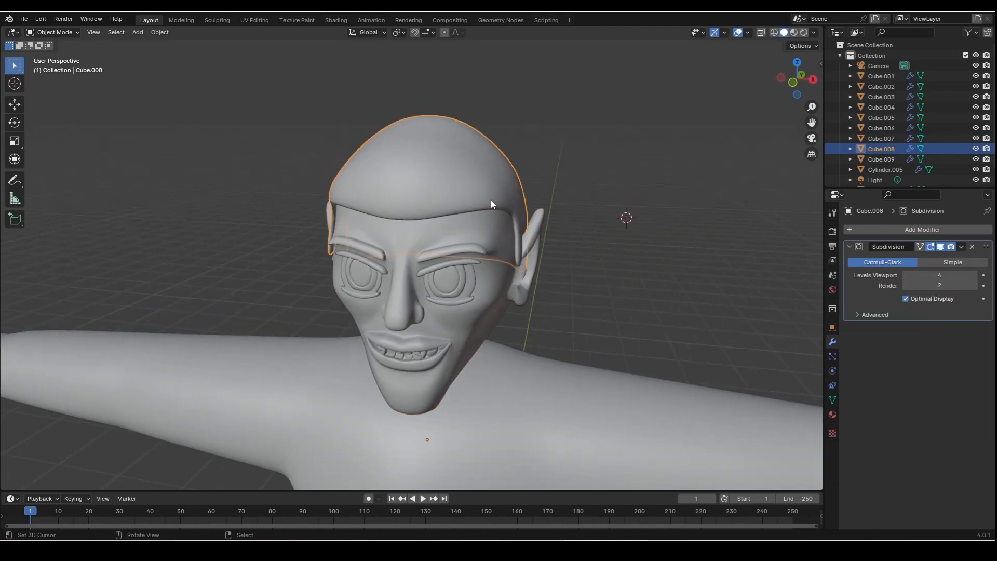
click(67, 33)
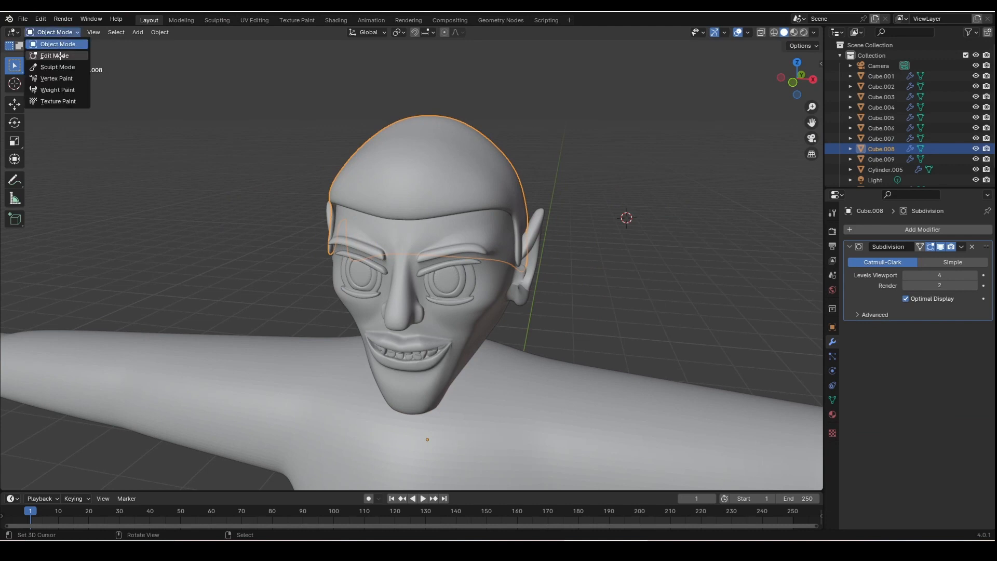
click(60, 56)
- Select the upper edge vertices along one side of the hair cap and raise them along Z
middle_drag(260, 147, 319, 166)
middle_drag(245, 119, 404, 194)
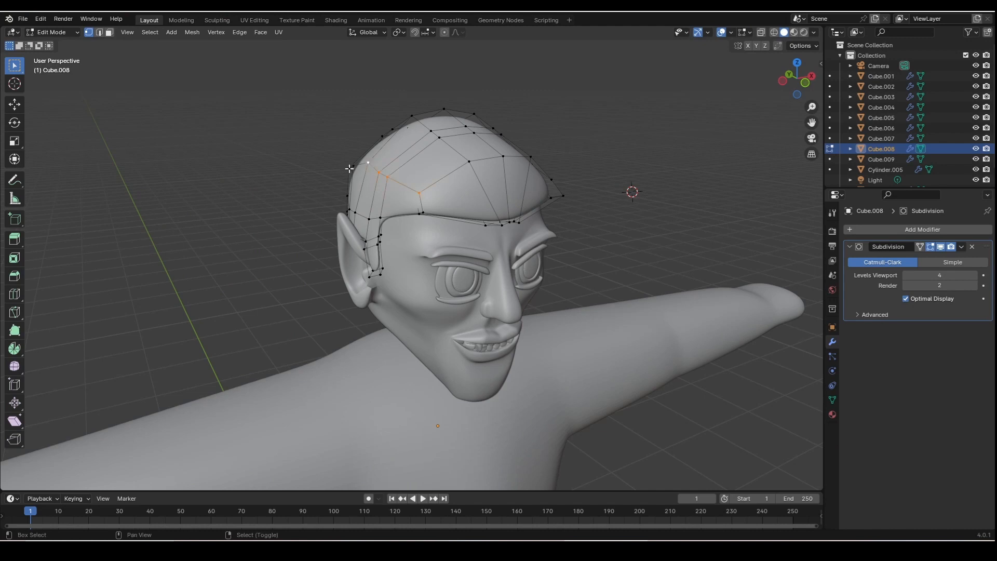
middle_drag(352, 177, 366, 176)
middle_drag(413, 200, 435, 189)
key(g)
key(z)
click(379, 179)
- Select the matching upper edge vertices on the opposite side of the hair cap and raise them along Z
click(433, 187)
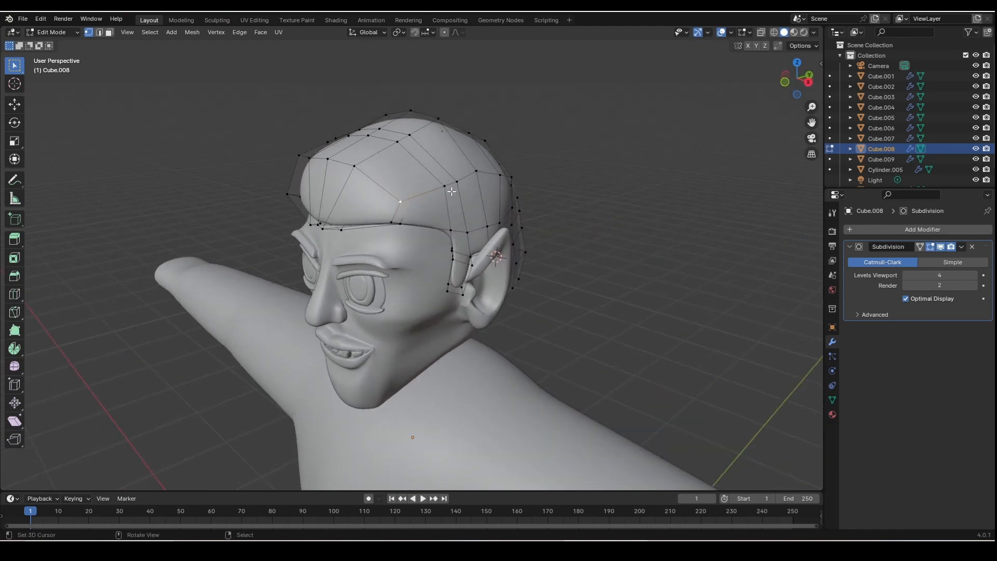
ctrl+click(476, 170)
middle_drag(494, 179, 450, 160)
key(g)
key(z)
click(514, 161)
- Box-select the middle vertices on top of the hair cap and shift them sideways along X to make the shape asymmetrical
key(alt+a)
drag(376, 105, 483, 134)
middle_drag(482, 134, 503, 155)
key(g)
key(y)
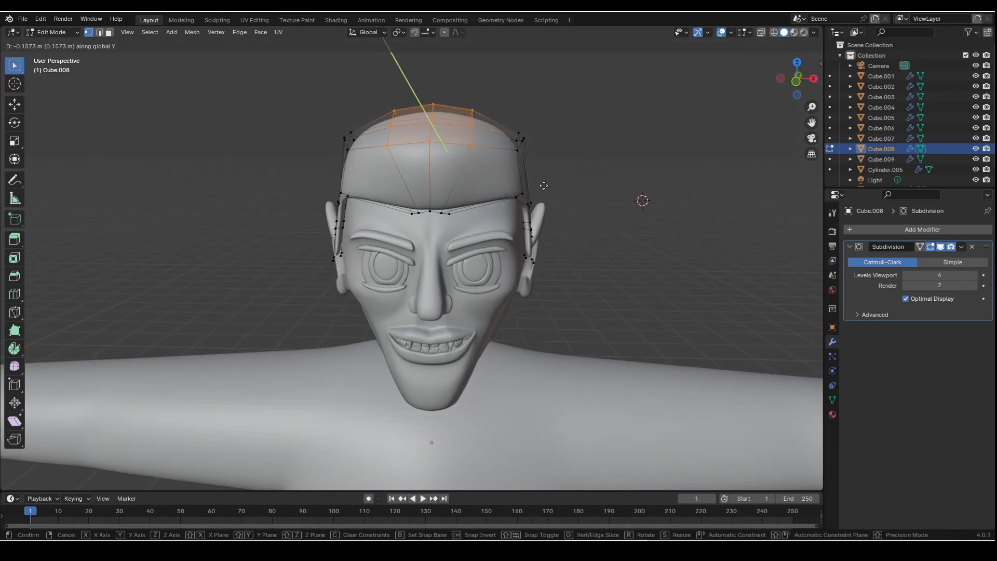
key(Escape)
key(g)
key(x)
click(546, 195)
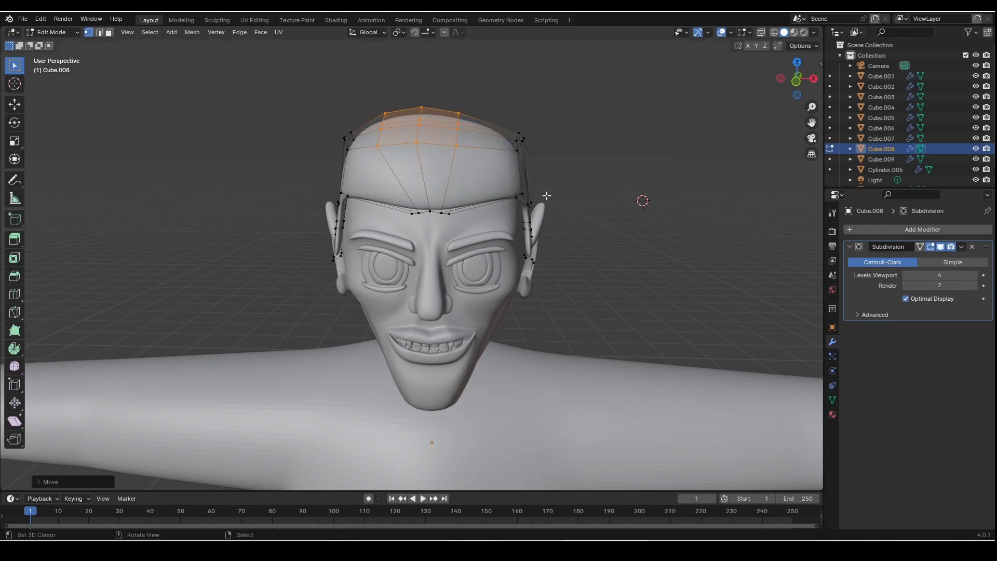
- Reposition a vertex on the upper side of the hair cap beside the shifted middle section
middle_drag(546, 195, 454, 198)
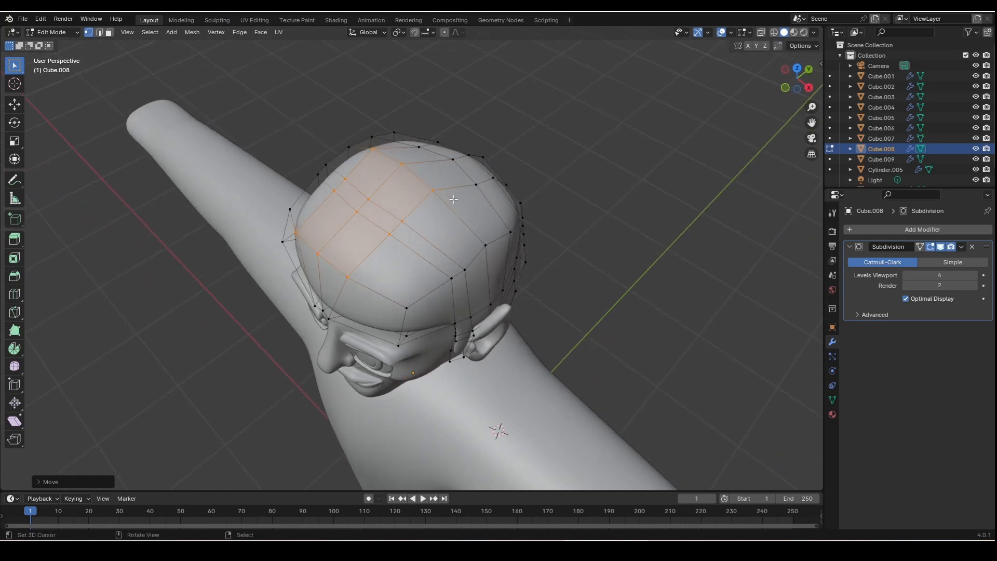
click(471, 193)
middle_drag(425, 160, 457, 213)
key(g)
click(512, 191)
scroll(440, 205, up, 3)
scroll(445, 200, down, 4)
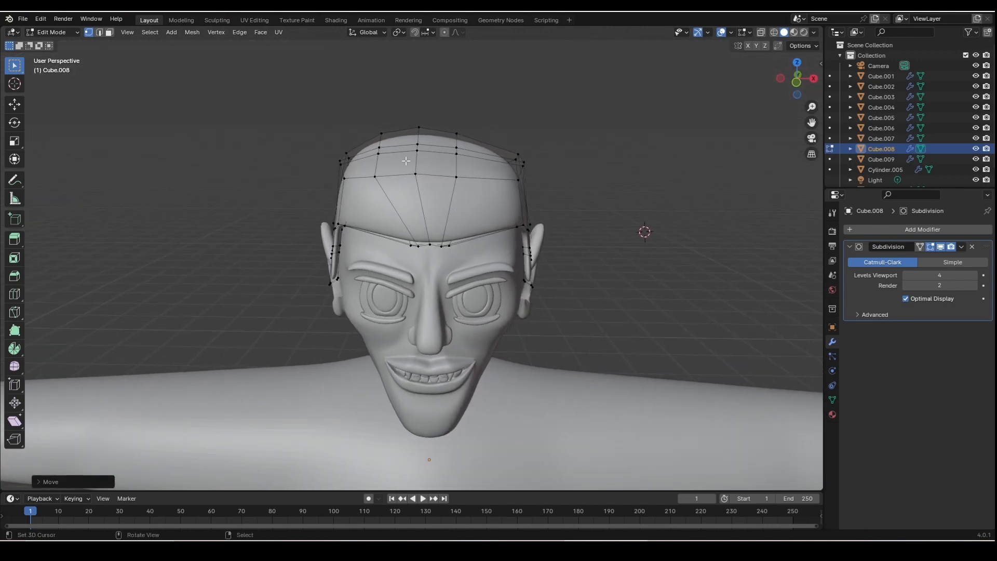
- Select an edge loop on top of the hair cap and move it to refine the asymmetrical outline
middle_drag(405, 161, 380, 212)
alt+click(445, 138)
key(g)
click(499, 222)
click(441, 208)
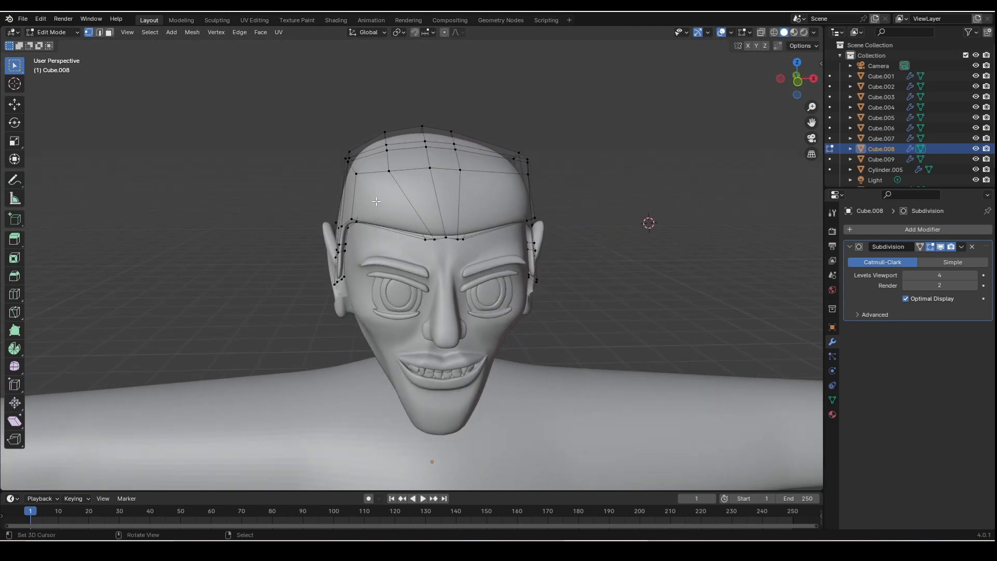
- Add two front-to-back loop cuts in each of the two sections on the narrower side of the hair cap
key(ctrl+r)
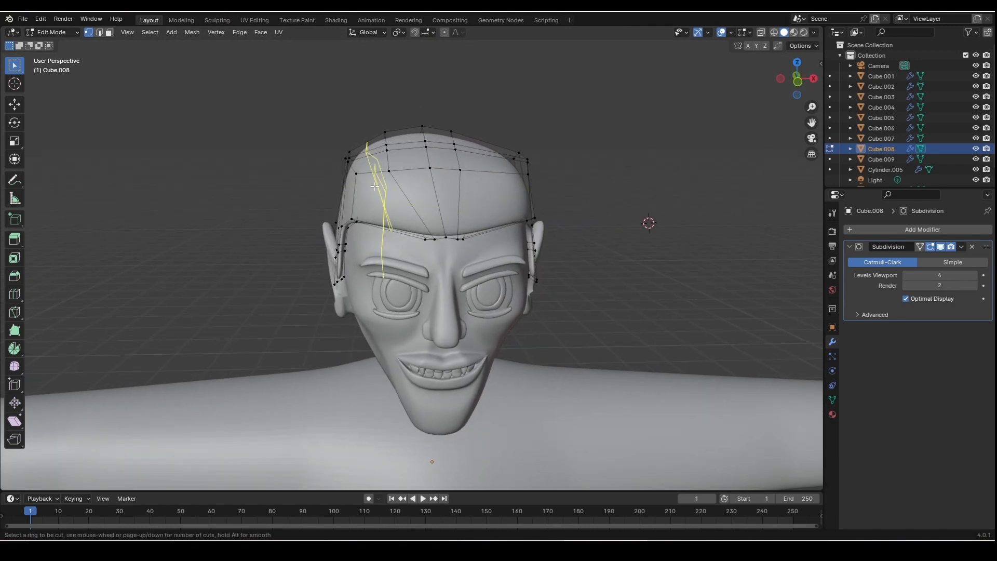
scroll(375, 183, up, 1)
click(374, 184)
right_click(374, 184)
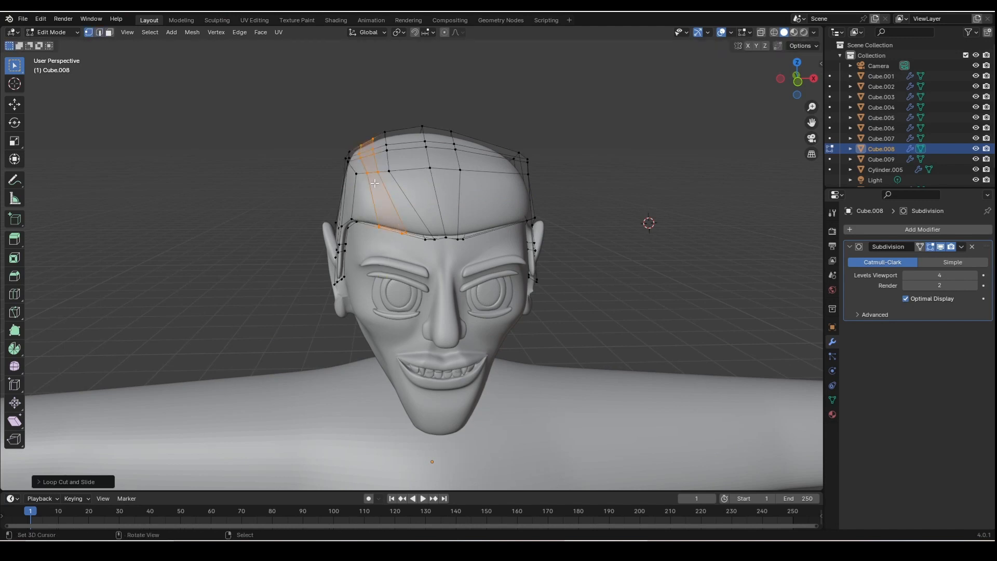
click(413, 173)
right_click(413, 174)
- Add one centred loop cut in the section beside the centreline and four evenly spaced ones in the wide side section
key(ctrl+r)
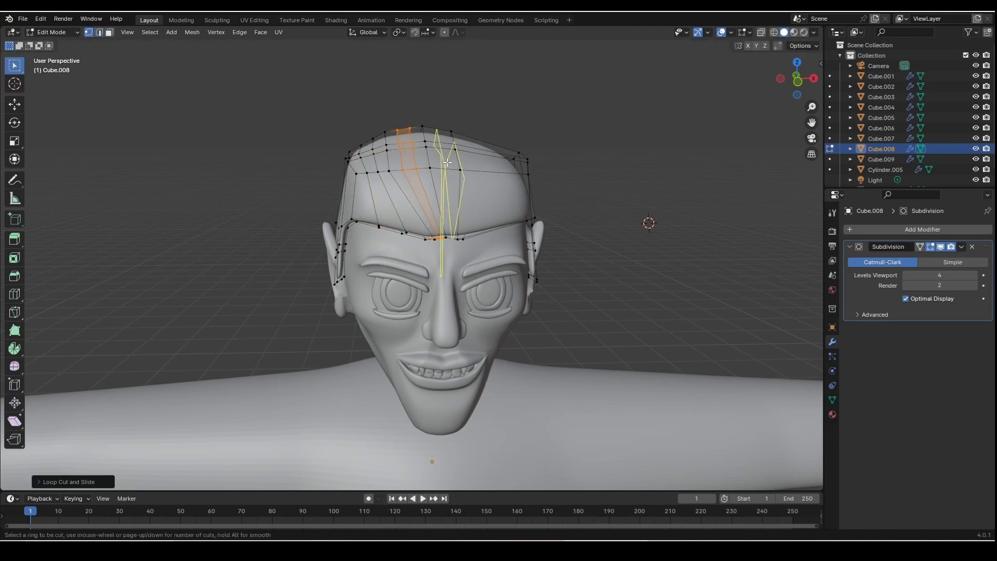
click(441, 150)
right_click(441, 150)
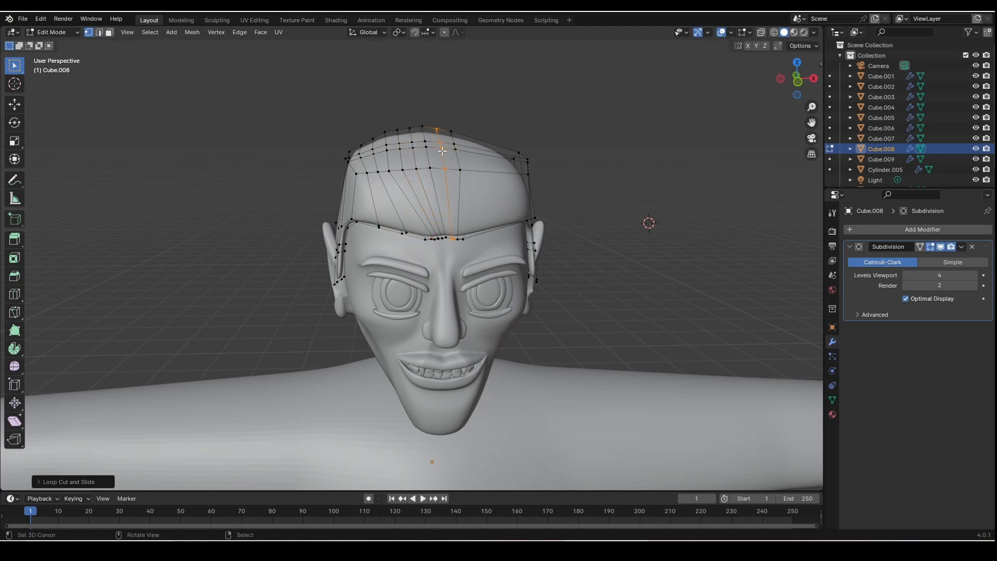
key(ctrl+r)
scroll(485, 176, up, 3)
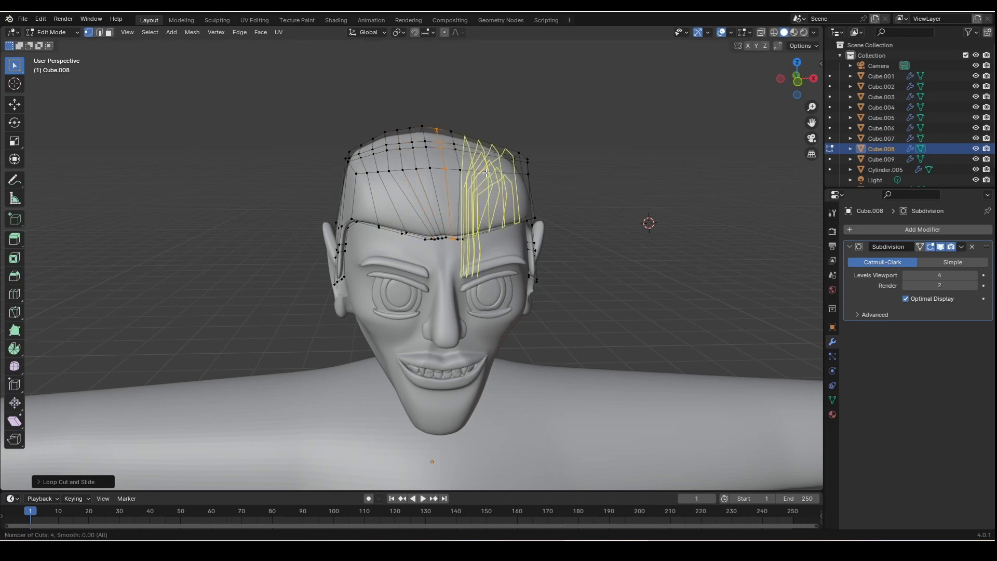
click(486, 173)
right_click(486, 173)
key(alt+a)
key(1)
- Add evenly spaced horizontal loop cuts around the sides of the hair cap between the upper edge and the hairline
middle_drag(486, 172, 413, 209)
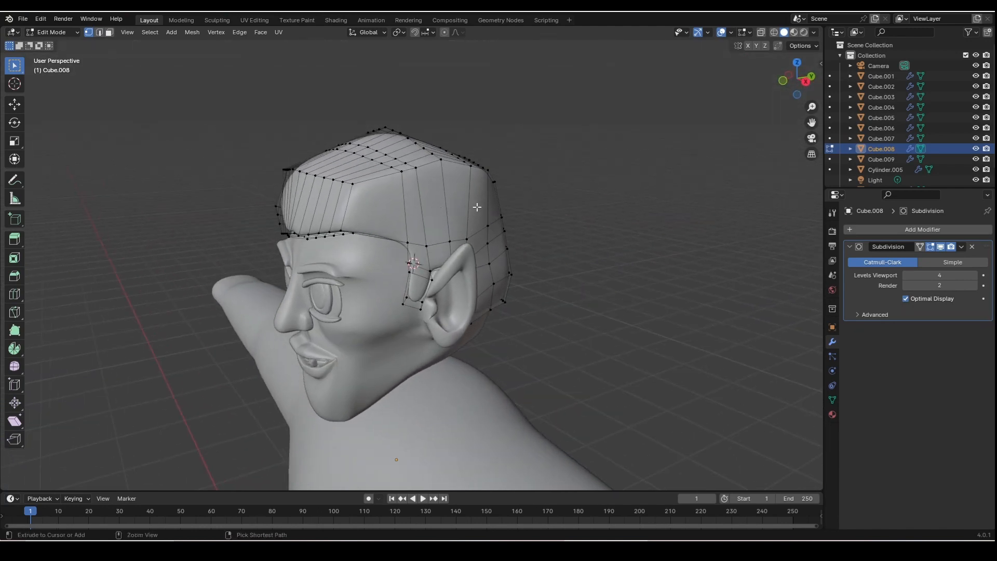
key(ctrl+r)
scroll(482, 206, up, 1)
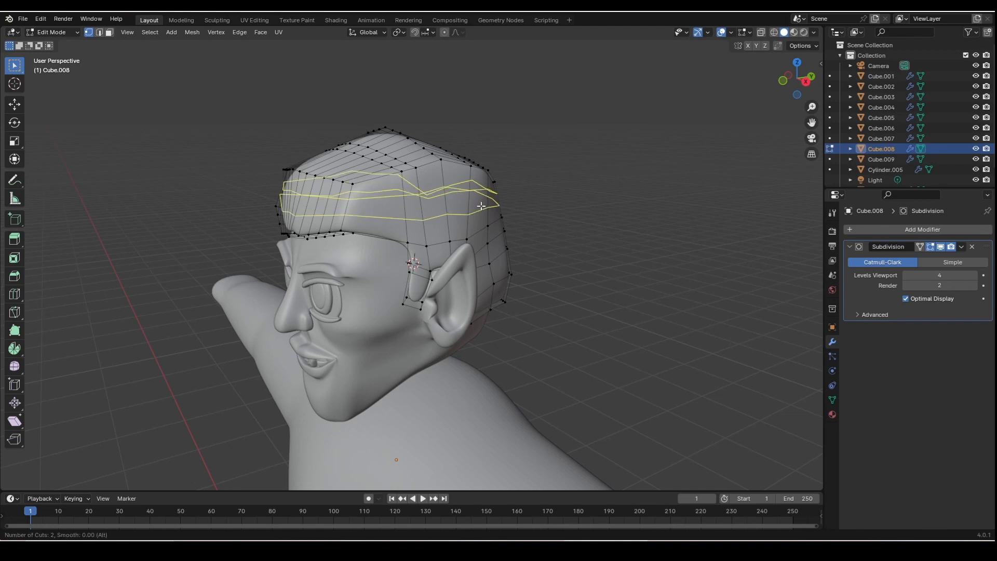
click(482, 206)
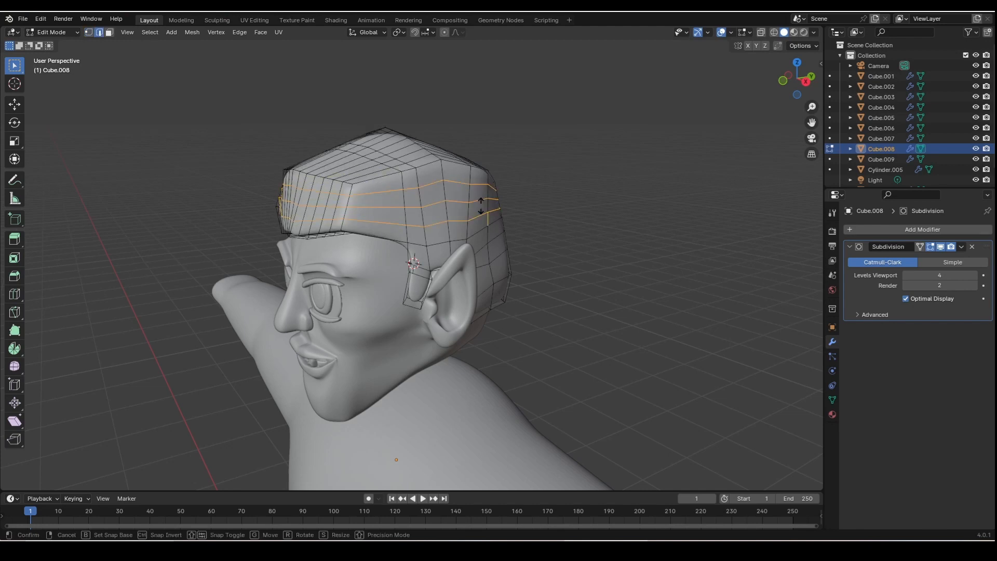
right_click(481, 206)
middle_drag(477, 220, 428, 213)
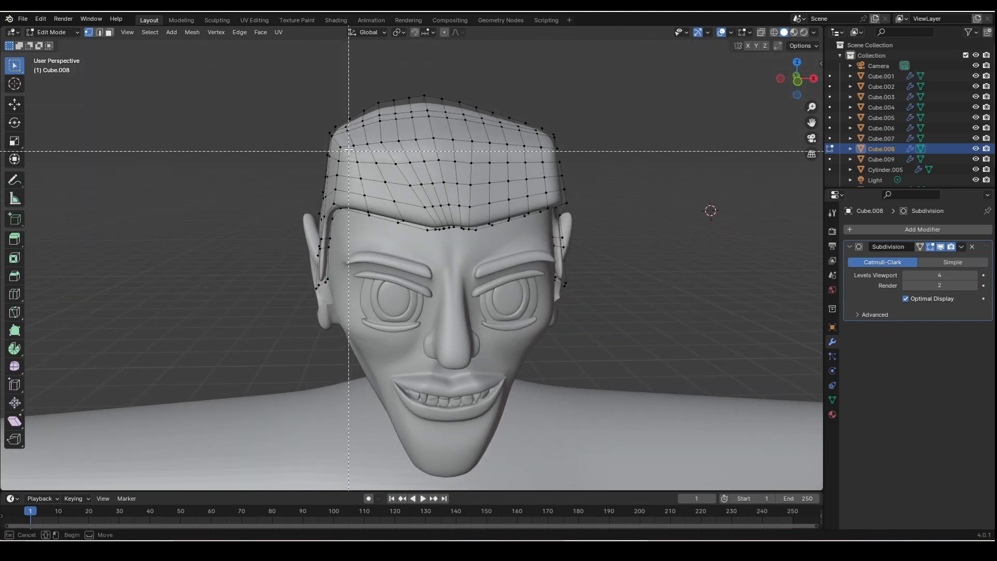
- Select every other front-to-back edge line across the top and front of the hair cap and move them upward to form raised ridges
alt+click(359, 179)
middle_drag(368, 194, 364, 223)
key(b)
key(Escape)
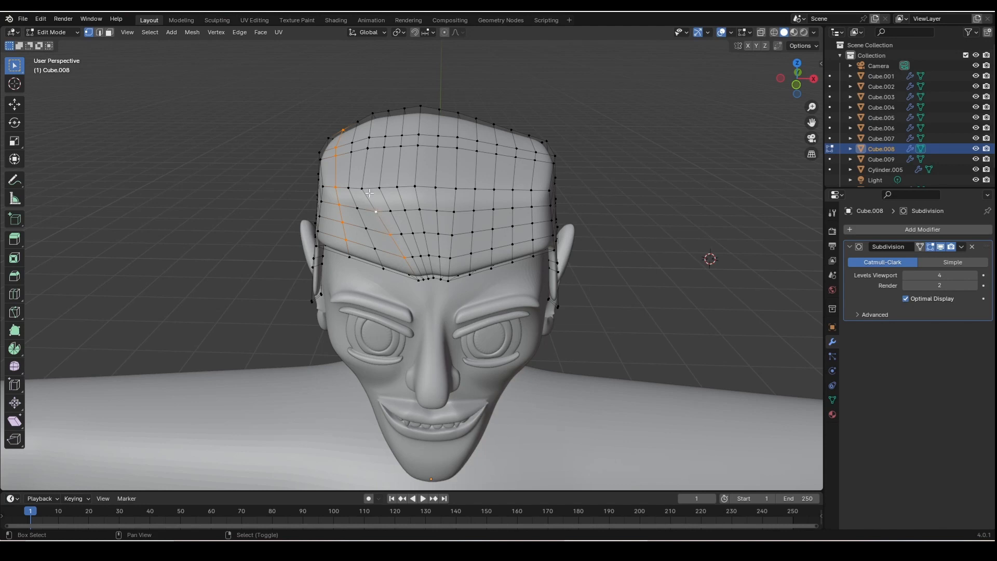
middle_drag(379, 200, 385, 231)
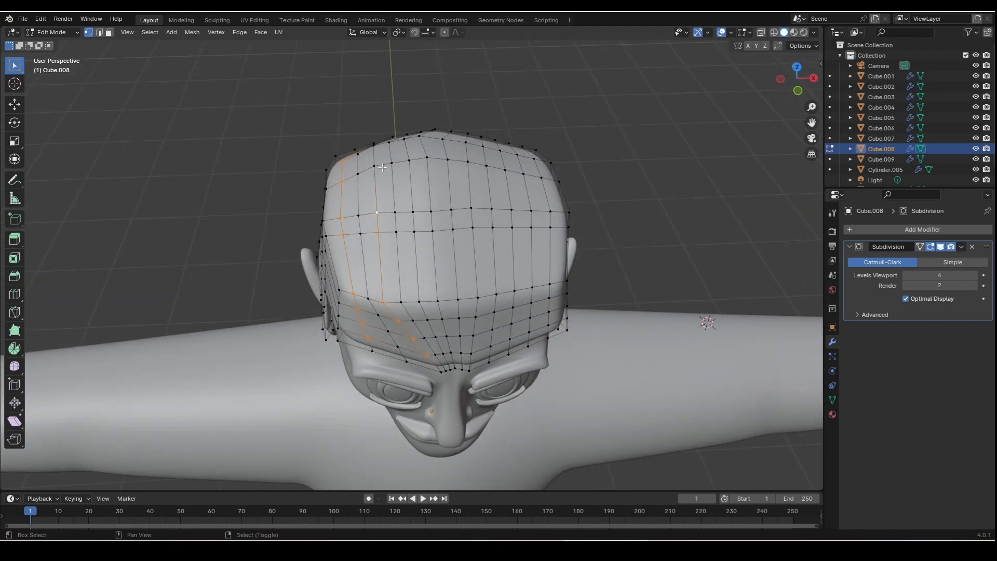
middle_drag(382, 167, 396, 256)
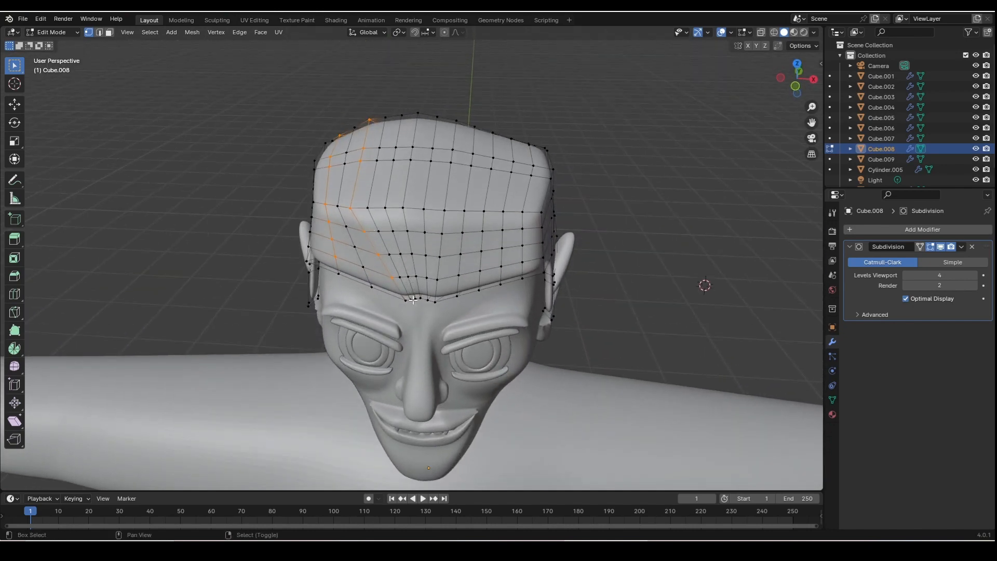
mouse_move(398, 253)
middle_down()
mouse_move(376, 271)
mouse_move(394, 272)
middle_up()
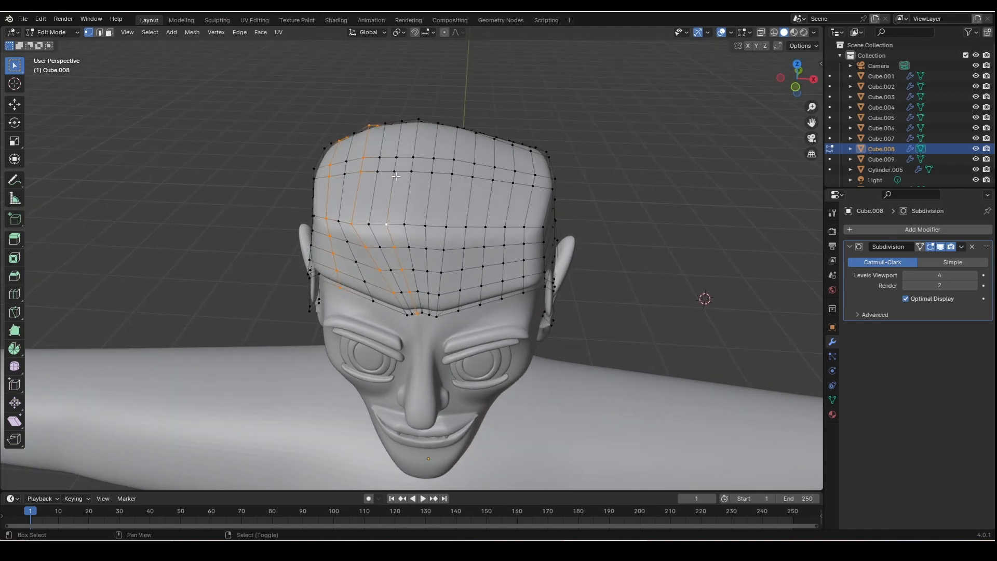
middle_drag(400, 160, 411, 236)
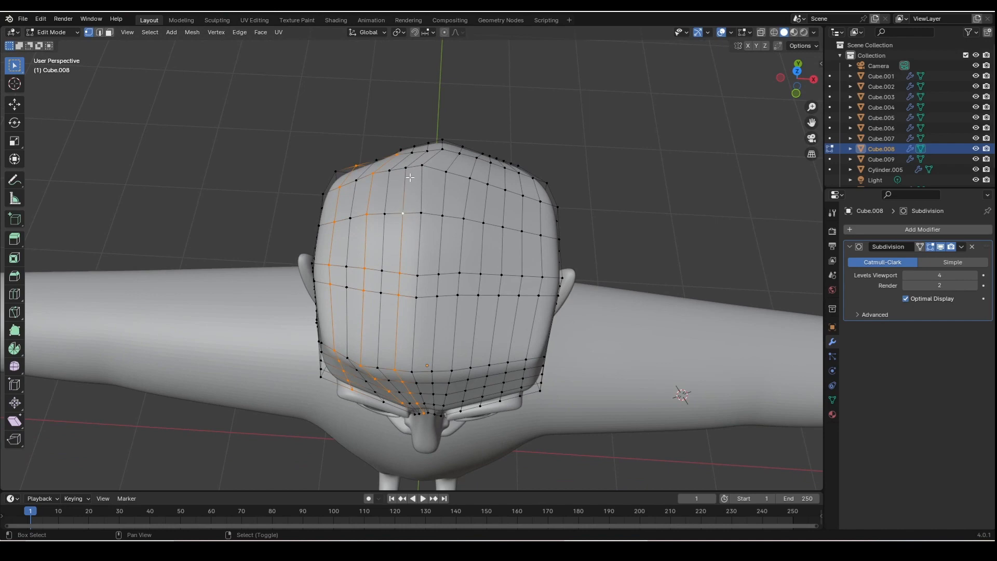
middle_drag(410, 178, 413, 269)
scroll(414, 270, up, 2)
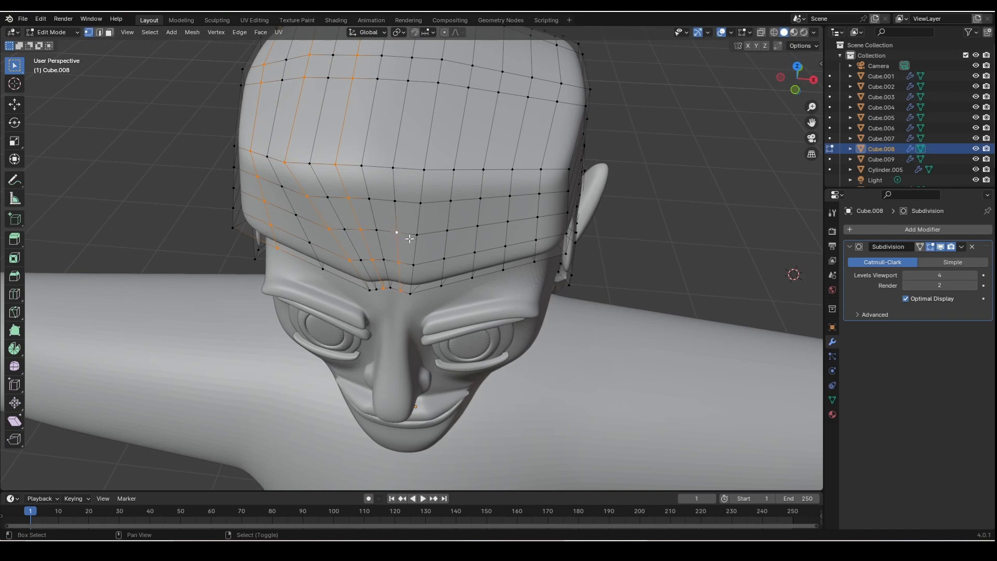
middle_drag(410, 239, 398, 308)
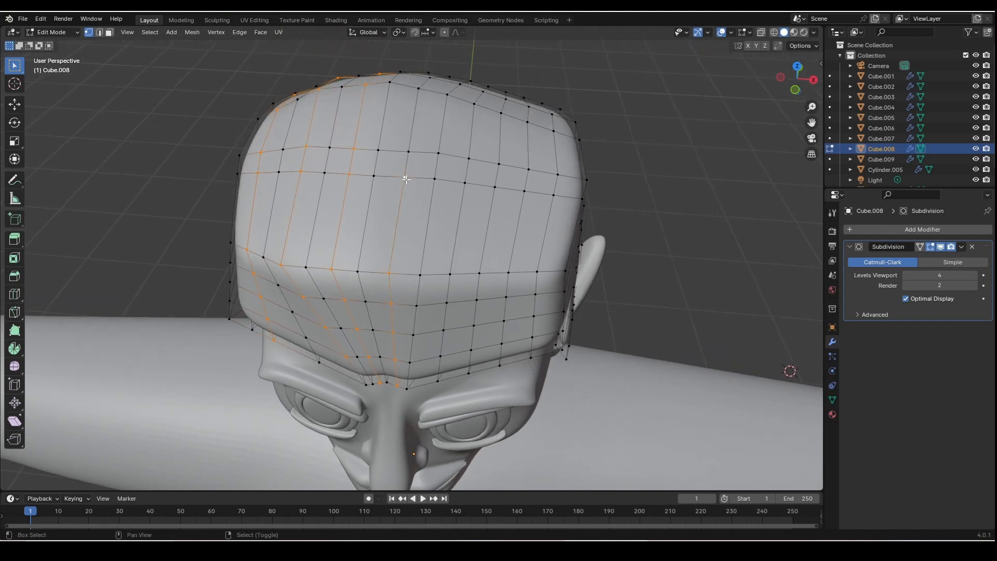
middle_drag(406, 179, 420, 250)
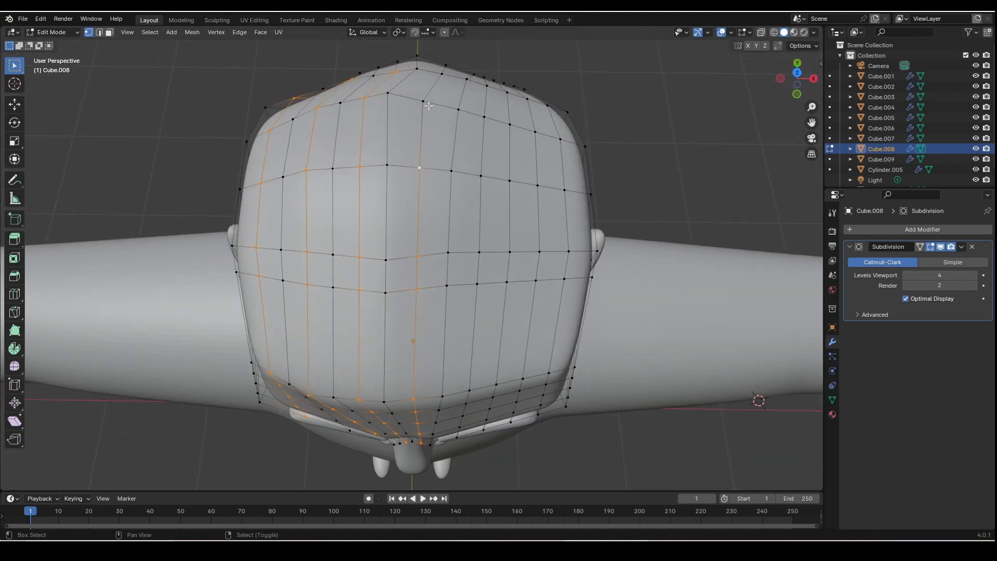
middle_drag(443, 82, 423, 229)
key(b)
drag(436, 252, 441, 290)
middle_drag(470, 271, 473, 291)
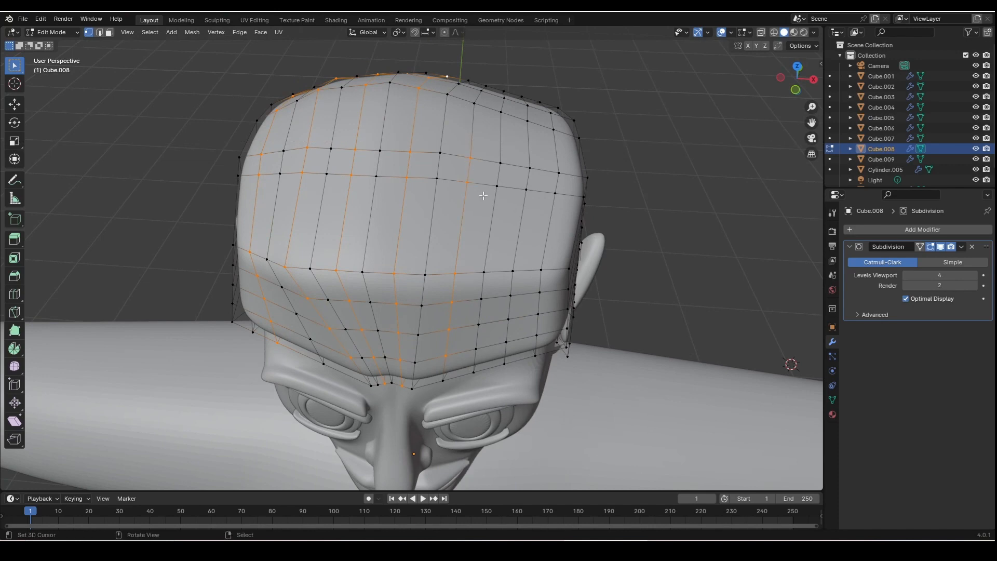
middle_drag(483, 195, 487, 165)
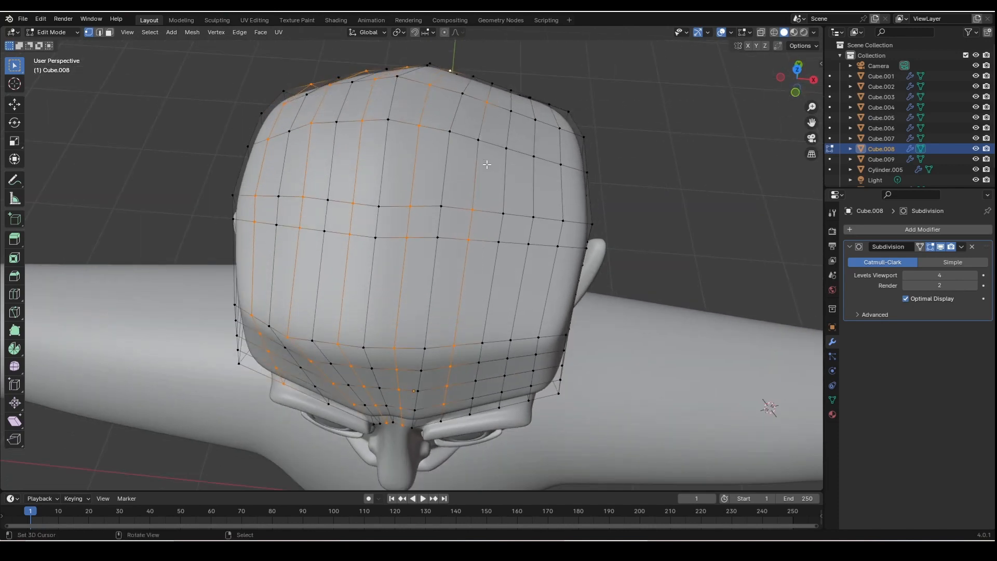
middle_drag(482, 139, 503, 206)
drag(487, 153, 498, 255)
middle_drag(498, 256, 449, 264)
middle_drag(473, 316, 498, 328)
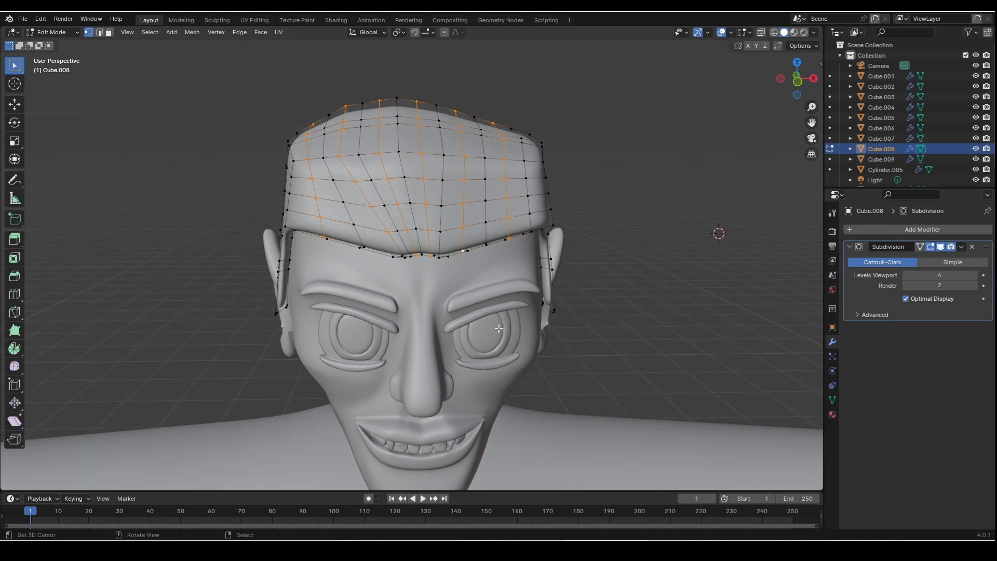
middle_drag(557, 356, 545, 354)
key(g)
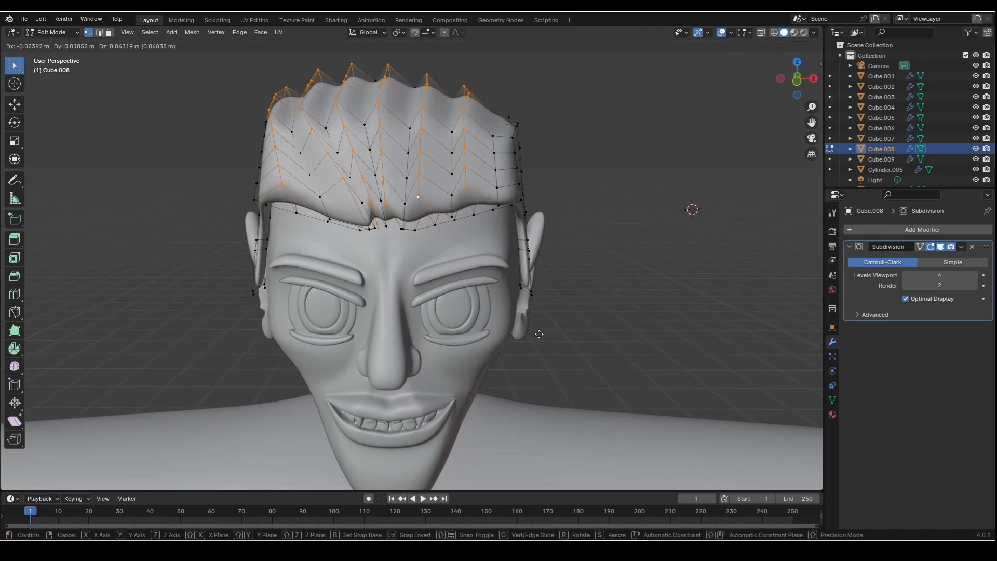
click(542, 337)
- Shift the selected ridge lines along the Y axis
middle_drag(542, 337, 567, 349)
key(g)
key(y)
click(640, 359)
- Select a horizontal row of vertices on the side of the hair above the character's left ear and move it outward
middle_drag(460, 301, 501, 325)
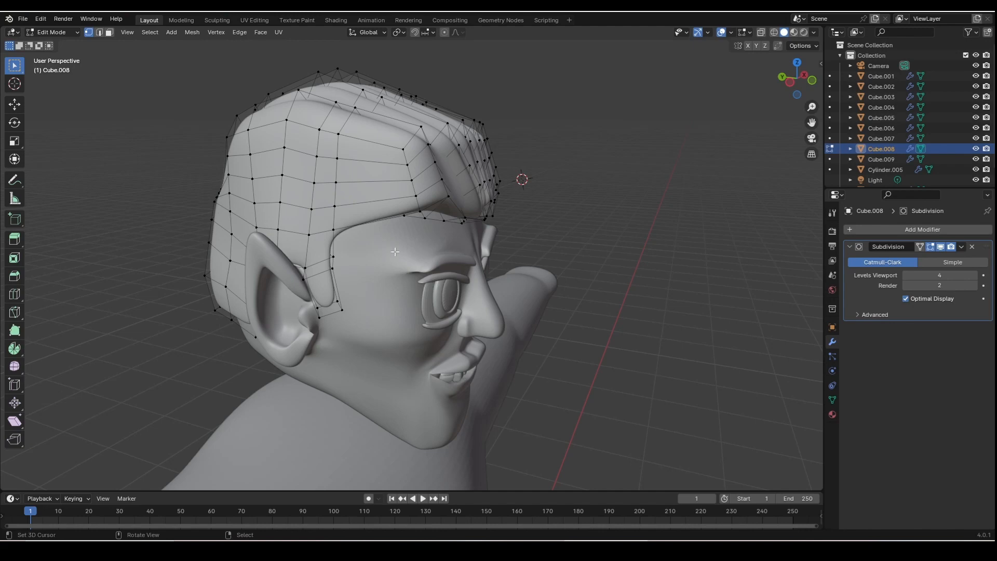
middle_drag(412, 262, 392, 278)
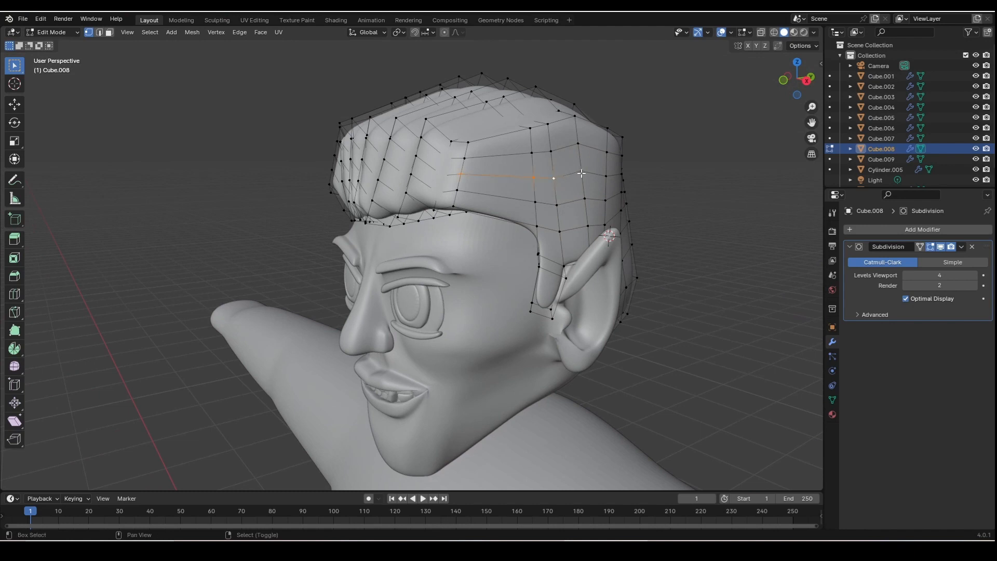
middle_drag(597, 175, 593, 200)
middle_drag(475, 220, 478, 245)
key(g)
click(569, 253)
scroll(577, 176, up, 5)
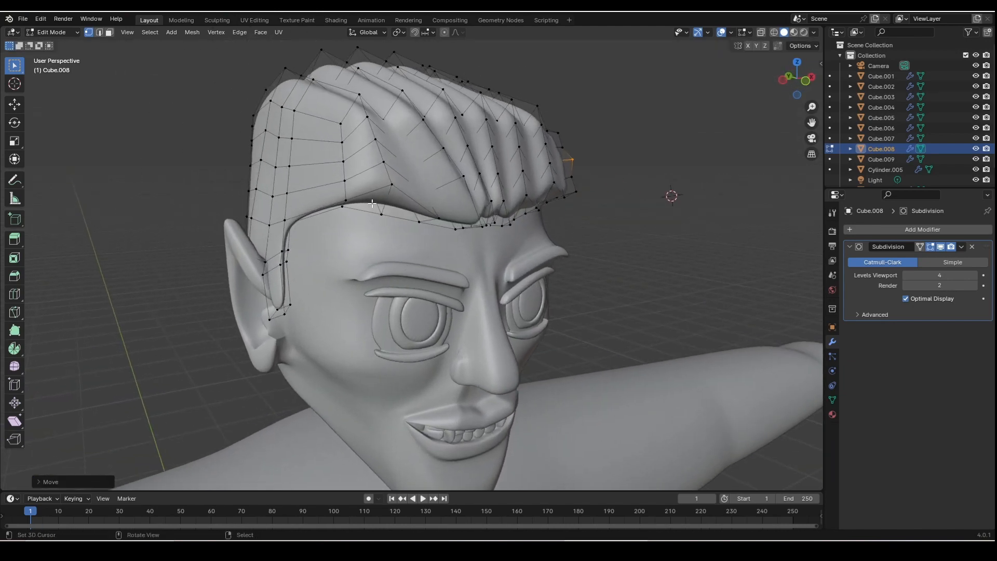
- Select alternating horizontal vertex rows on the side of the hair above the character's right ear and move them outward
click(343, 186)
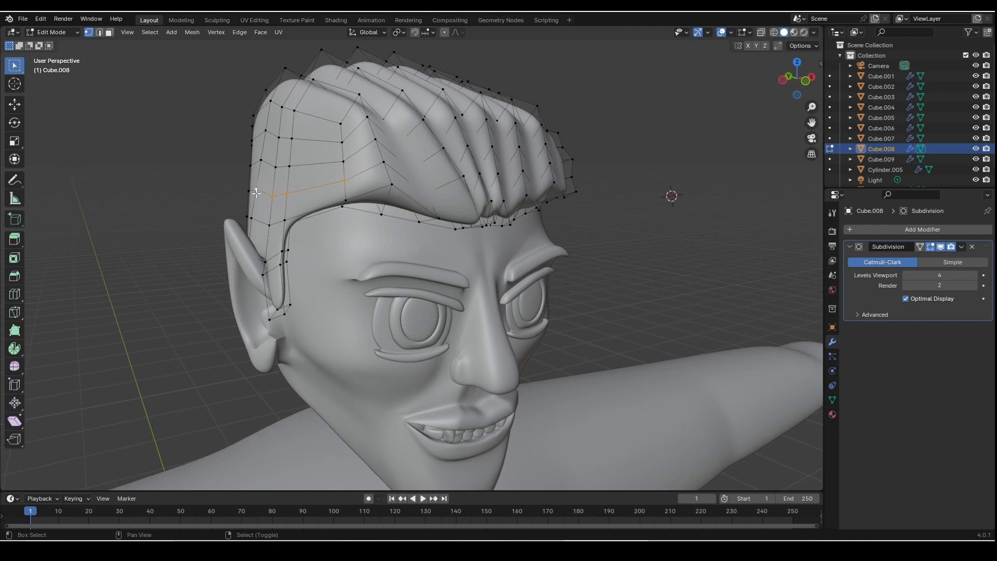
middle_drag(250, 194, 340, 250)
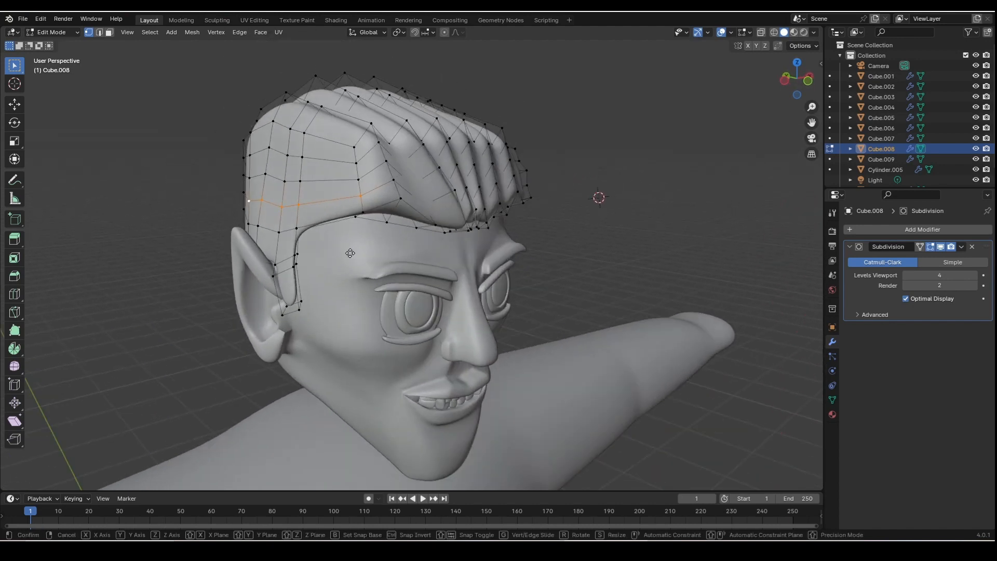
key(g)
click(341, 254)
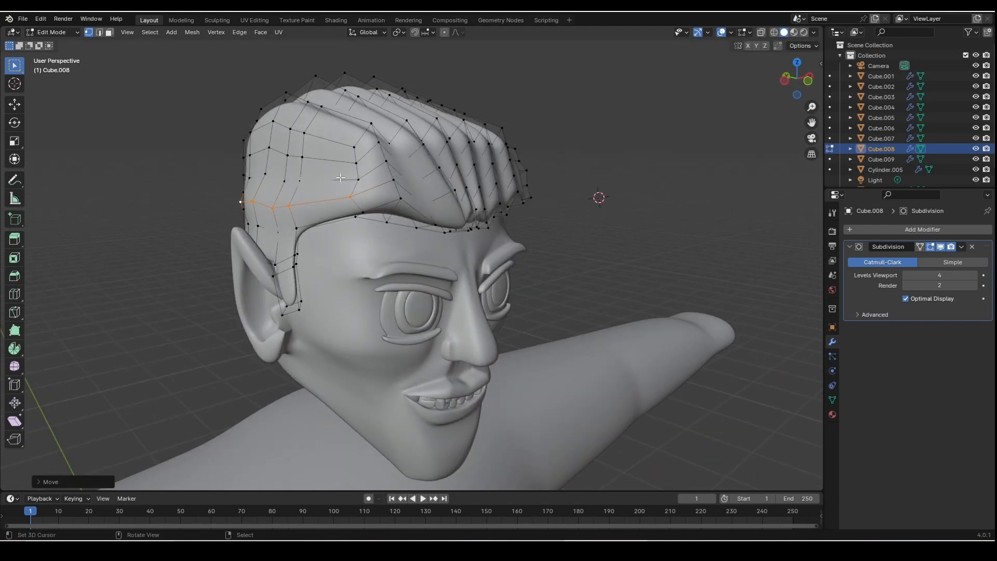
click(350, 169)
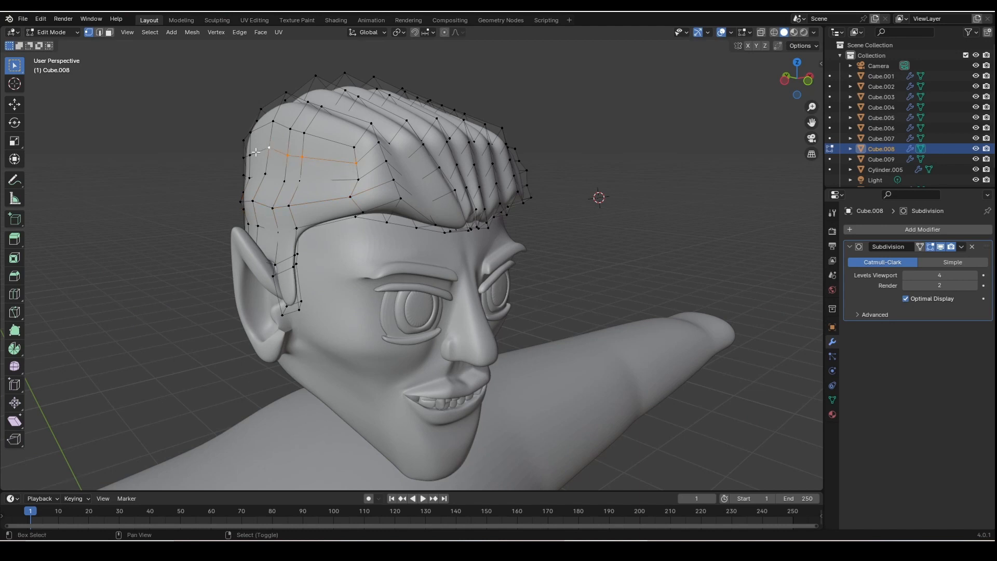
middle_drag(348, 208, 458, 267)
- Select three alternating vertical vertex lines on one side of the back of the hair and move them to form ridges
drag(396, 195, 398, 309)
drag(407, 349, 408, 350)
middle_drag(408, 350, 422, 235)
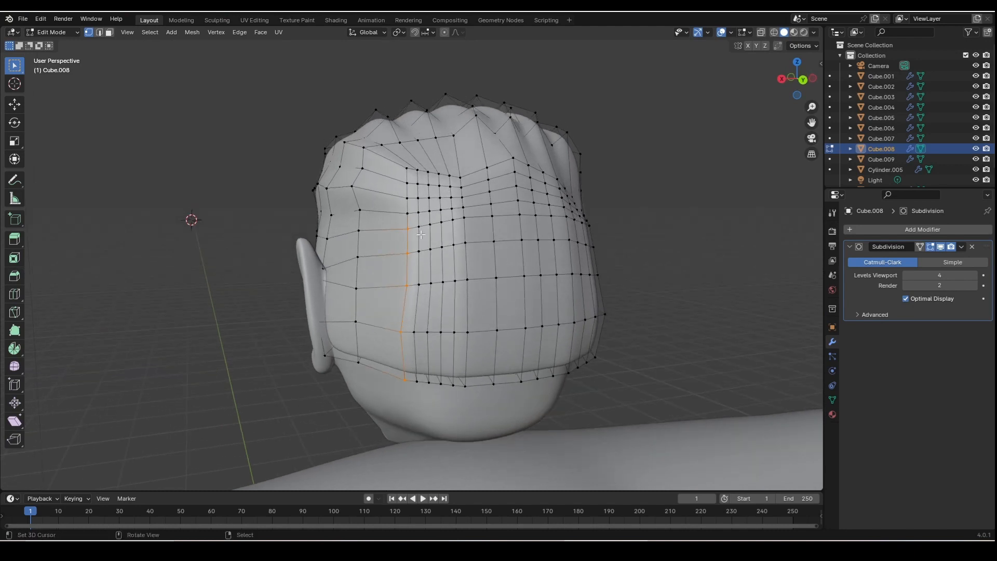
key(b)
drag(426, 192, 431, 394)
key(b)
key(b)
drag(456, 185, 458, 340)
key(b)
key(b)
key(b)
drag(456, 386, 455, 386)
mouse_move(499, 352)
middle_down()
mouse_move(479, 349)
mouse_move(597, 348)
mouse_move(483, 341)
middle_up()
key(g)
click(597, 353)
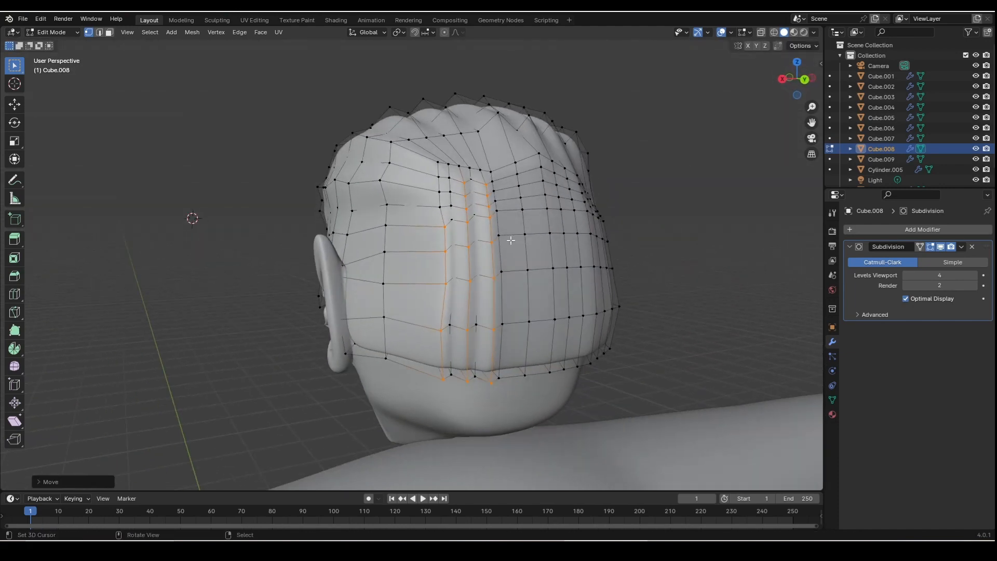
- Add a vertical loop cut in each of two neighbouring sections at the back of the hair, beside the new ridges
key(ctrl+r)
click(519, 328)
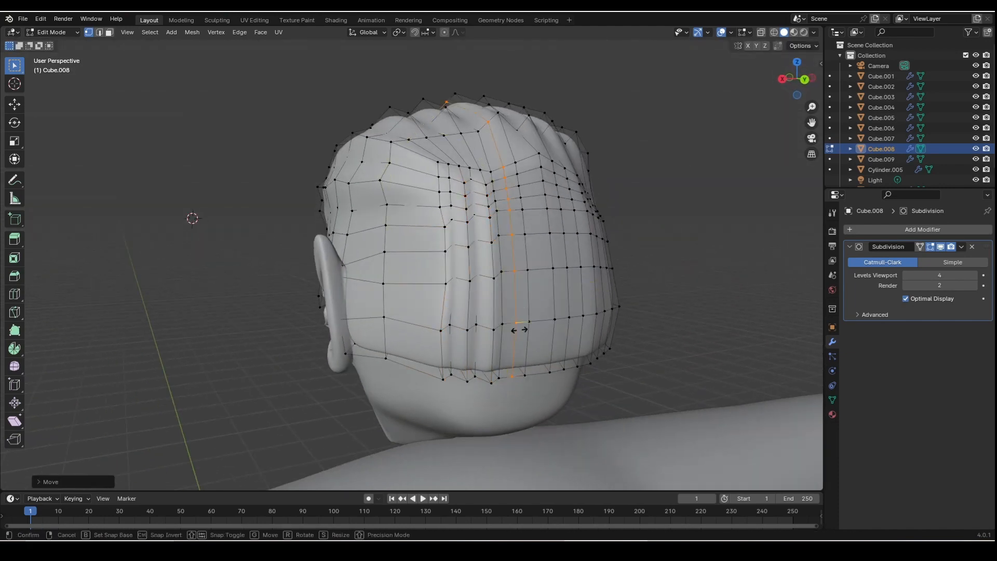
click(520, 330)
key(ctrl+r)
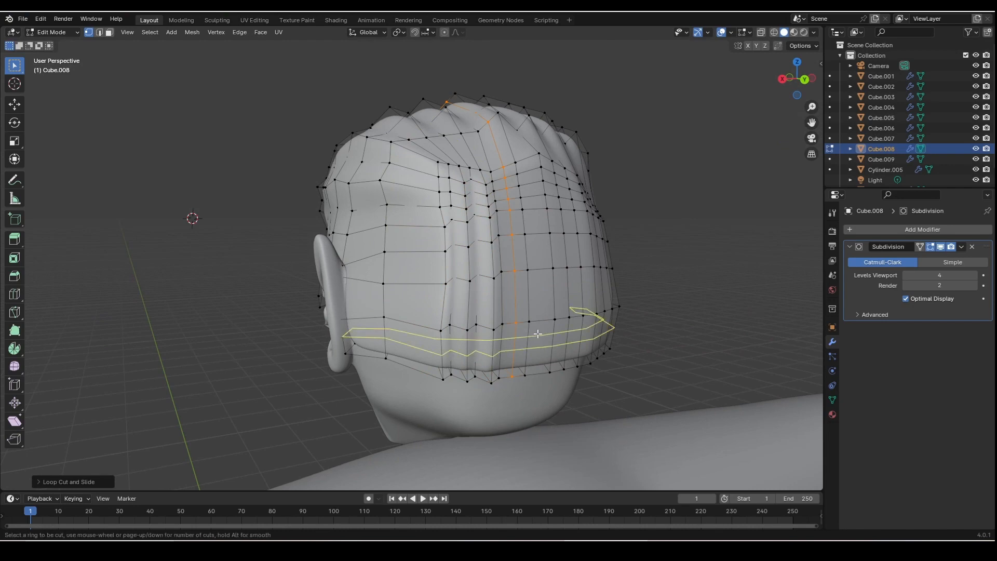
click(544, 371)
click(544, 371)
- Add three centred front-to-back loop cuts between ridges at the front of the hair, two on the narrower side and one on the wider side
mouse_move(364, 273)
middle_down()
mouse_move(352, 289)
mouse_move(424, 266)
mouse_move(410, 253)
mouse_move(360, 266)
middle_up()
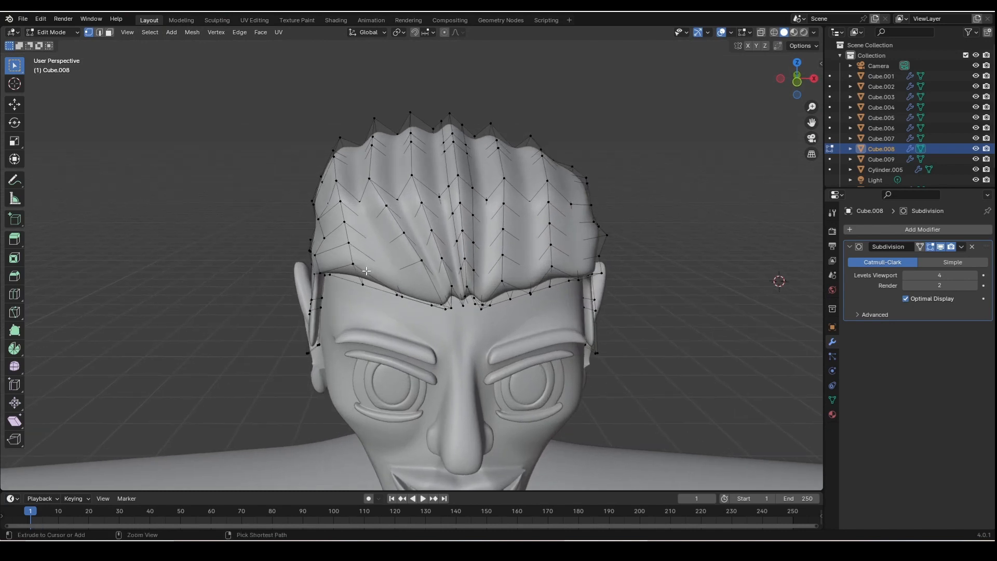
key(ctrl+r)
click(367, 271)
right_click(368, 272)
key(ctrl+r)
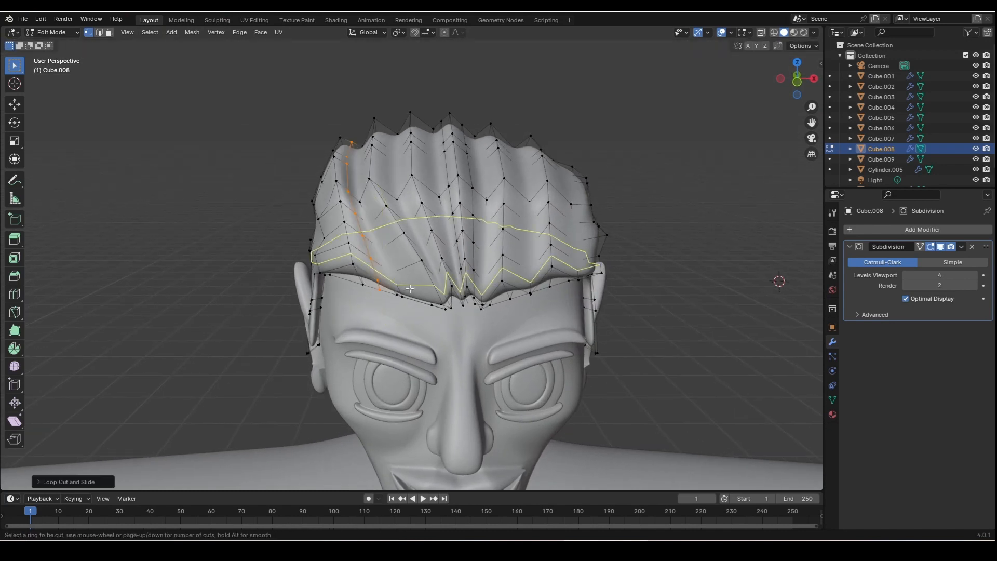
click(415, 294)
right_click(417, 294)
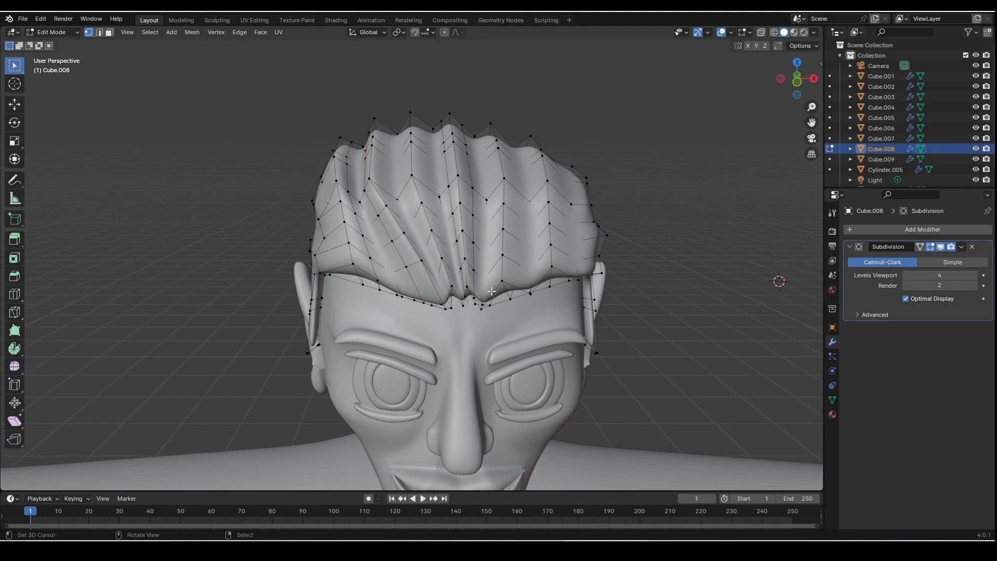
key(ctrl+r)
click(512, 285)
right_click(514, 284)
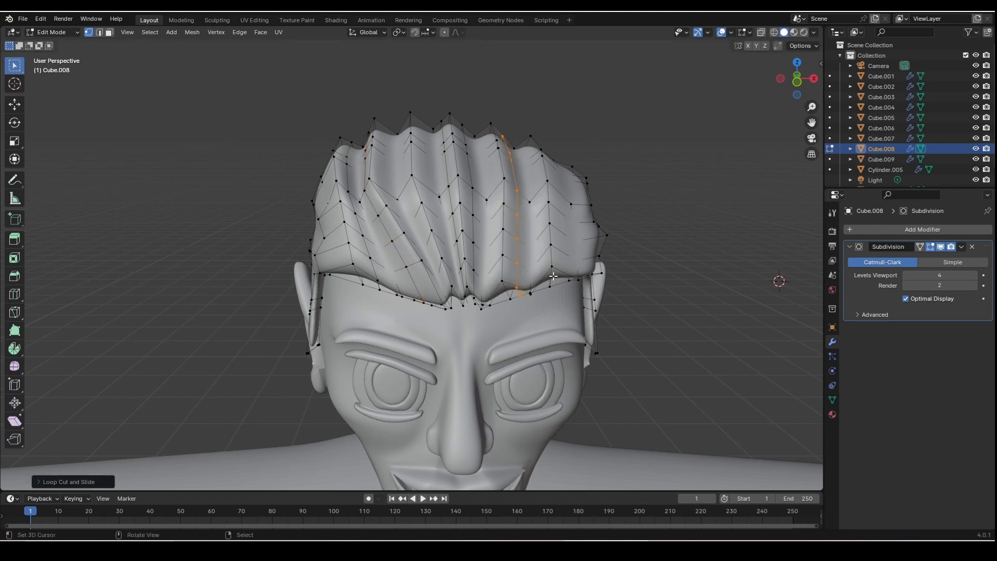
- Select two alternating vertical vertex lines in the middle of the back of the hair and move them to form further ridges
key(alt+a)
middle_drag(565, 267, 434, 266)
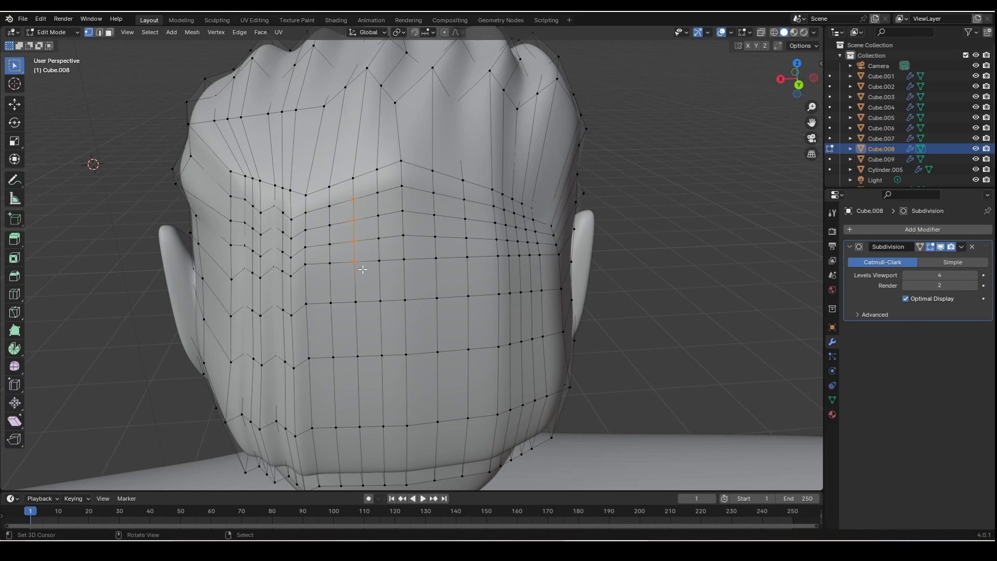
middle_drag(354, 234, 354, 247)
key(b)
drag(316, 191, 350, 345)
key(b)
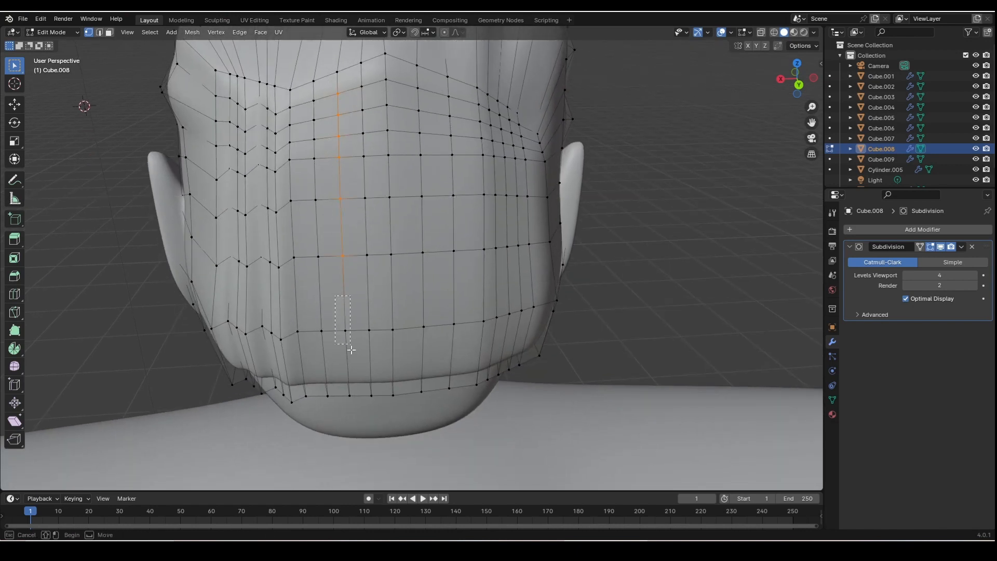
key(b)
drag(349, 378, 358, 401)
middle_drag(377, 266, 361, 147)
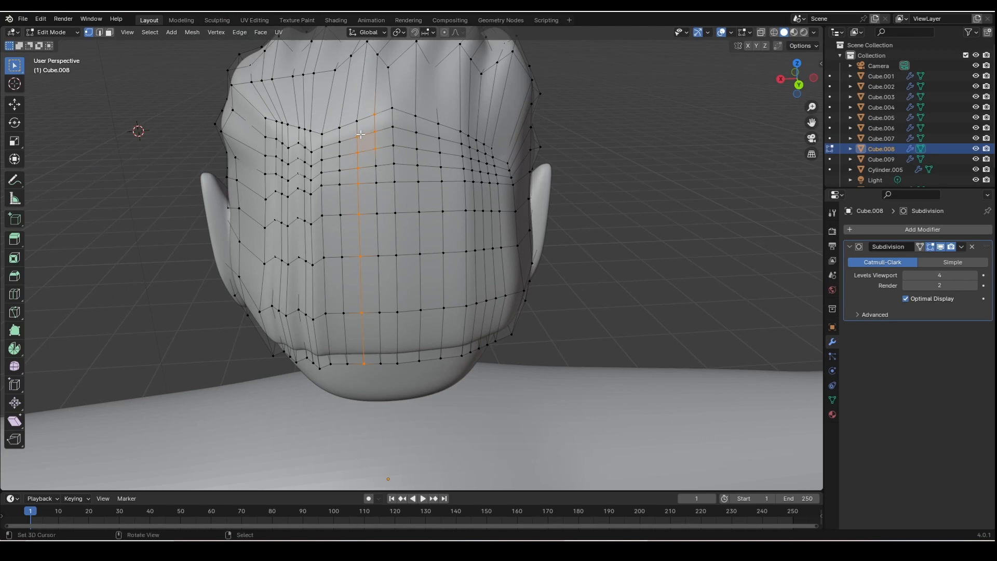
key(b)
drag(387, 102, 406, 334)
key(b)
key(b)
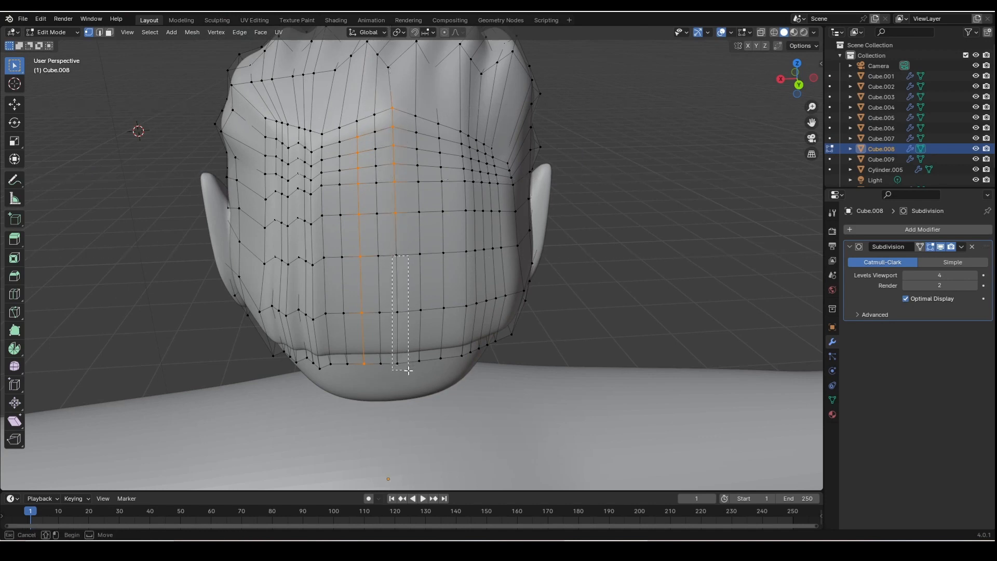
drag(408, 370, 408, 370)
middle_drag(408, 371, 420, 319)
key(g)
click(475, 356)
- Return to Object Mode and inspect the asymmetrical hair from the front and side
click(56, 44)
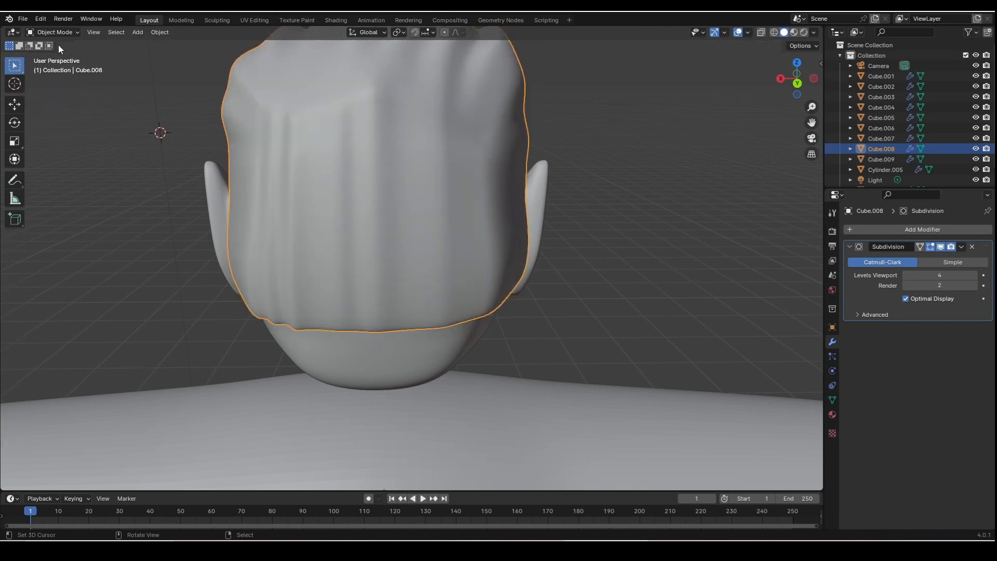
middle_drag(58, 45, 341, 165)
scroll(348, 169, up, 4)
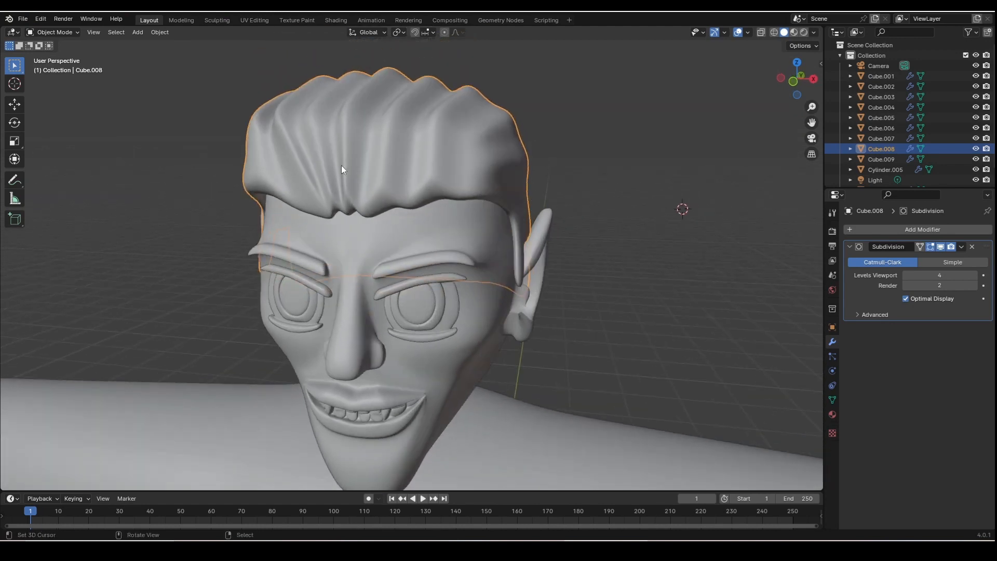
middle_drag(254, 158, 321, 206)
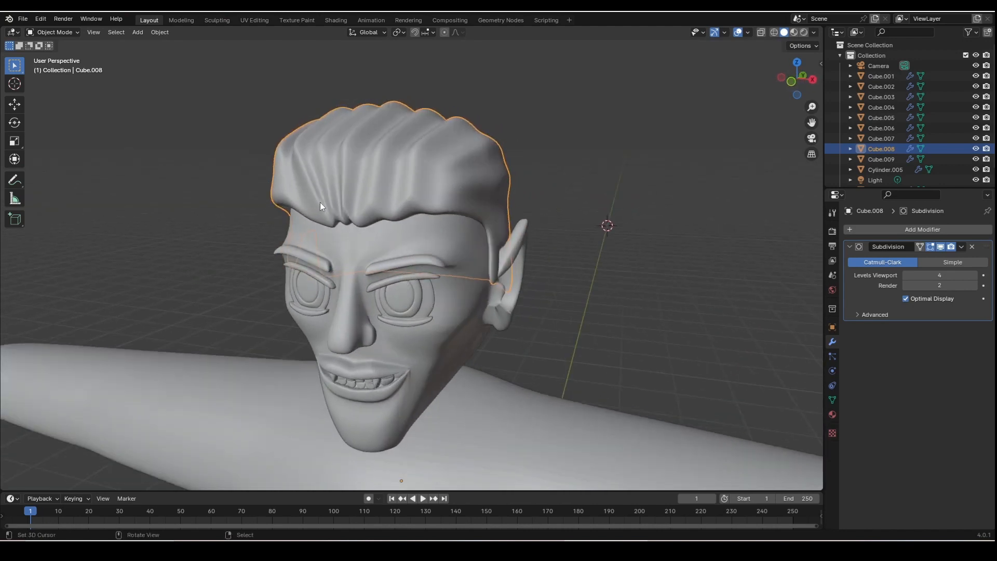
middle_drag(390, 207, 409, 201)
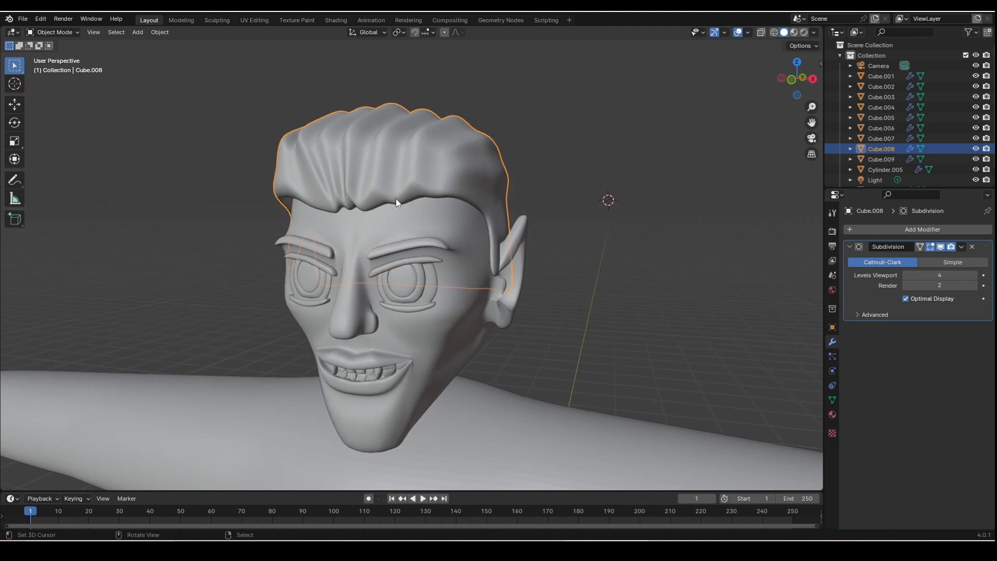
- Deselect the asymmetrical hair and look it over from the front
key(alt+a)
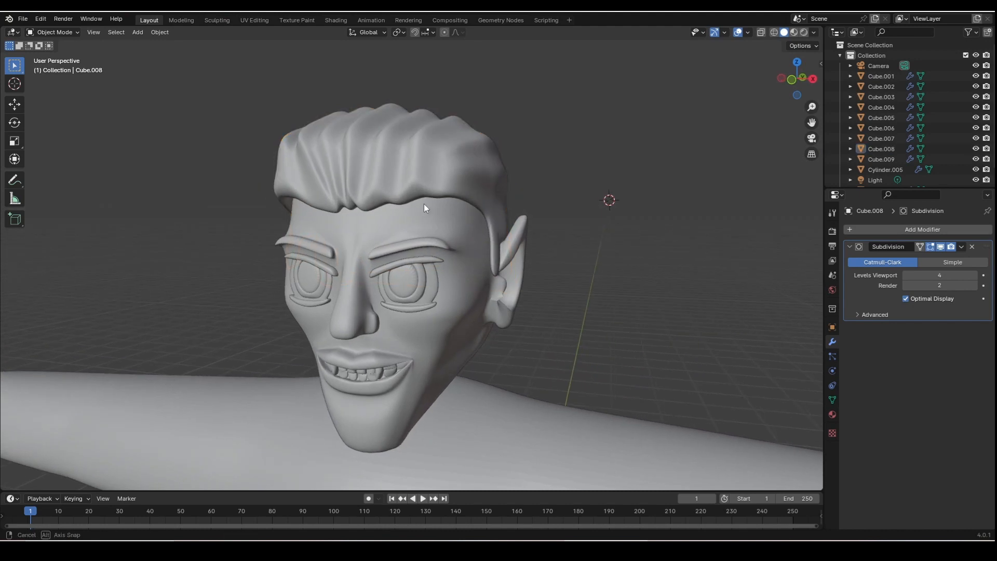
mouse_move(424, 203)
middle_down()
mouse_move(450, 220)
mouse_move(423, 216)
mouse_move(428, 207)
middle_up()
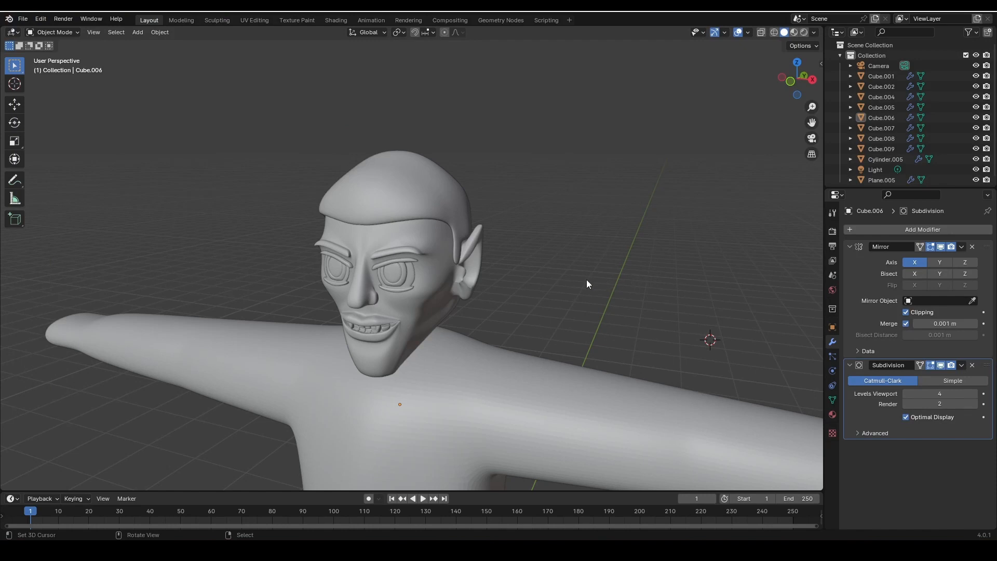
- Apply the Mirror modifier on the smooth scalp mesh and enter Edit Mode
middle_drag(565, 279, 585, 284)
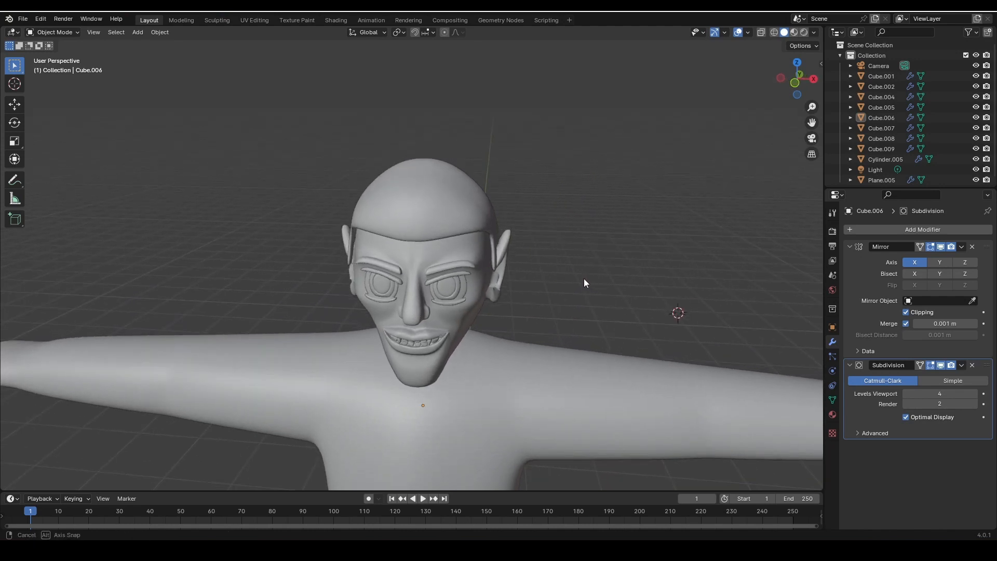
mouse_move(584, 283)
middle_down()
mouse_move(545, 284)
mouse_move(568, 293)
mouse_move(607, 282)
mouse_move(576, 289)
middle_up()
scroll(568, 292, up, 2)
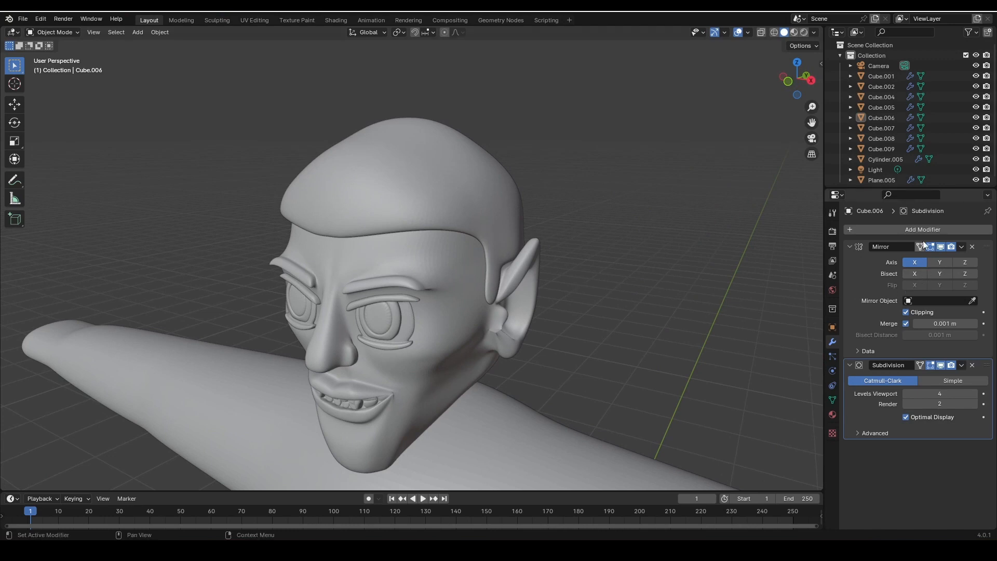
click(961, 247)
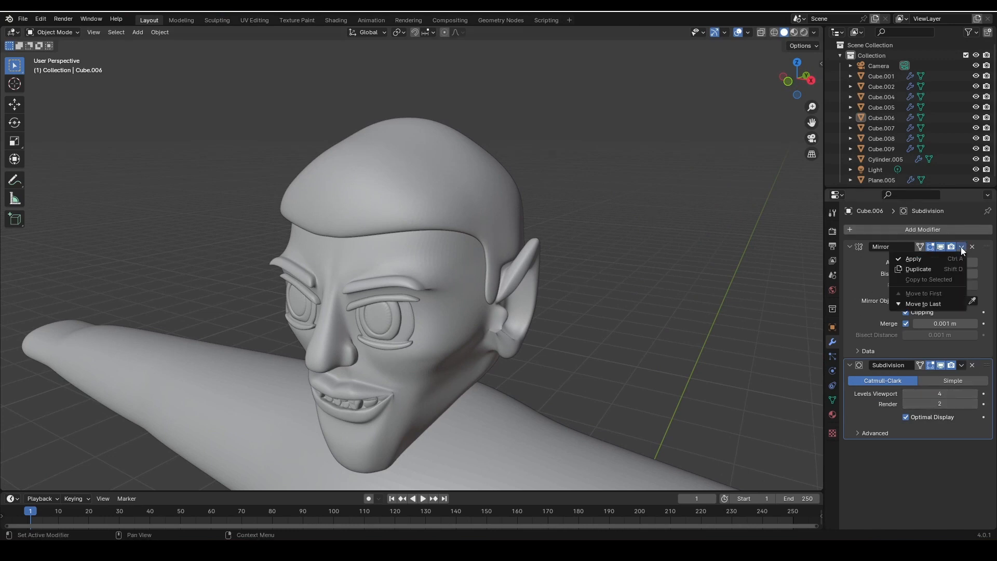
click(920, 259)
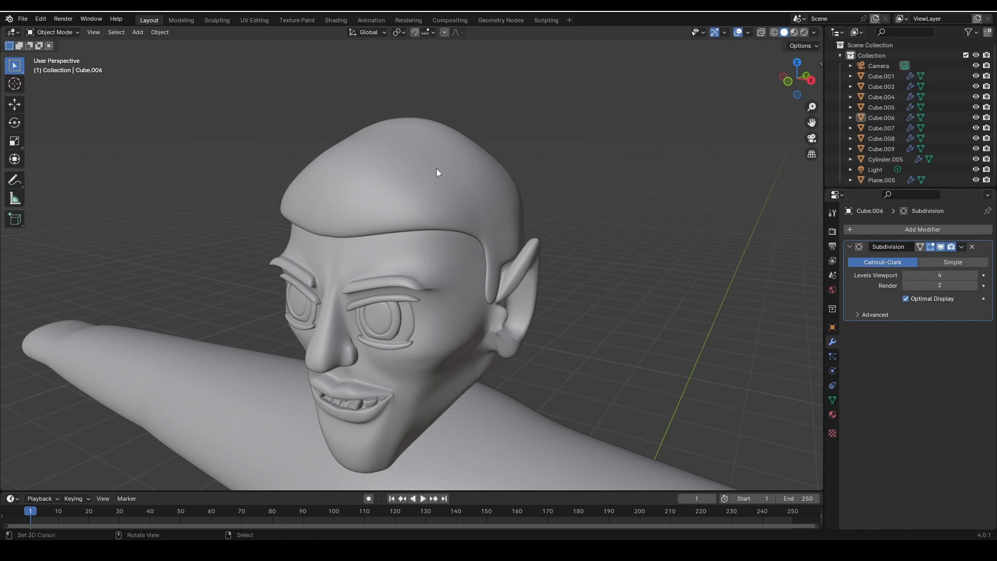
middle_drag(394, 205, 419, 213)
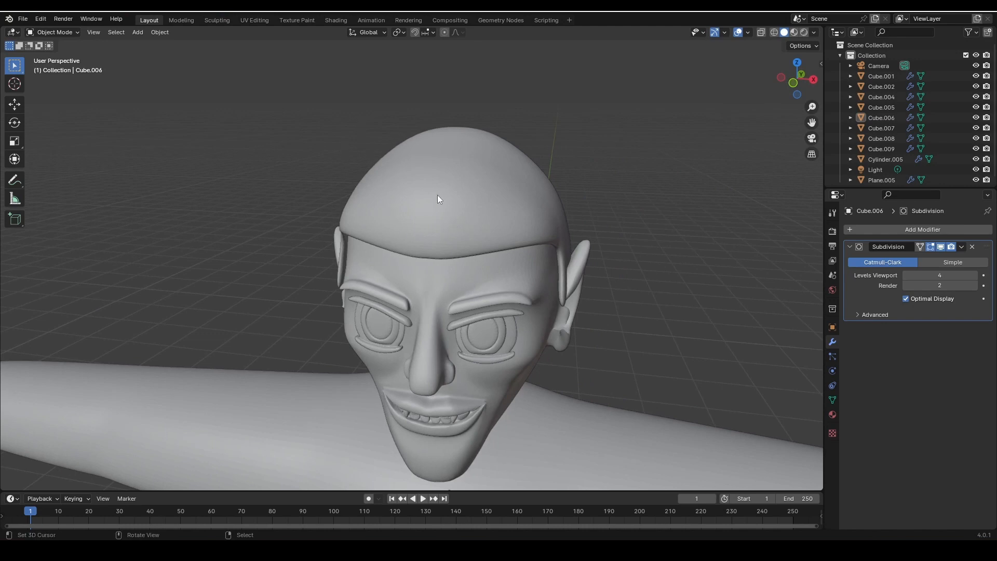
middle_drag(463, 209, 413, 198)
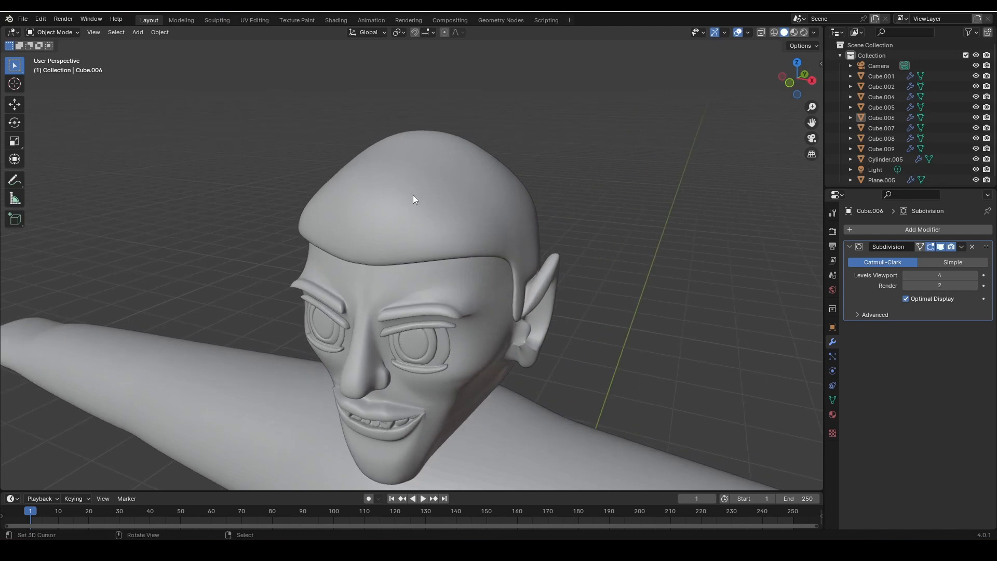
click(66, 34)
click(67, 51)
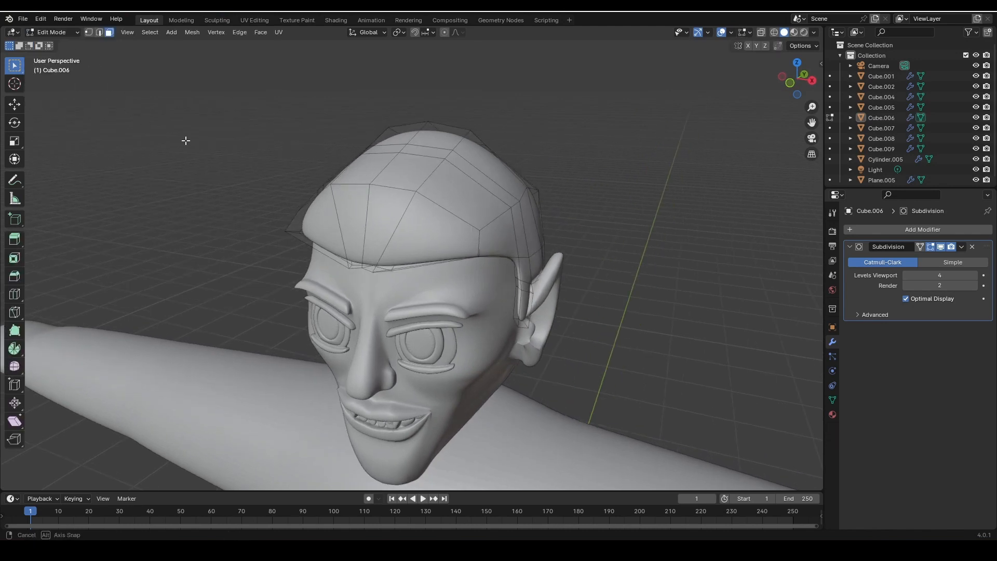
- Knife-cut a pointed strand outline into the scalp above the character's right temple, ending at the hairline
middle_drag(186, 140, 255, 192)
middle_drag(439, 210, 484, 225)
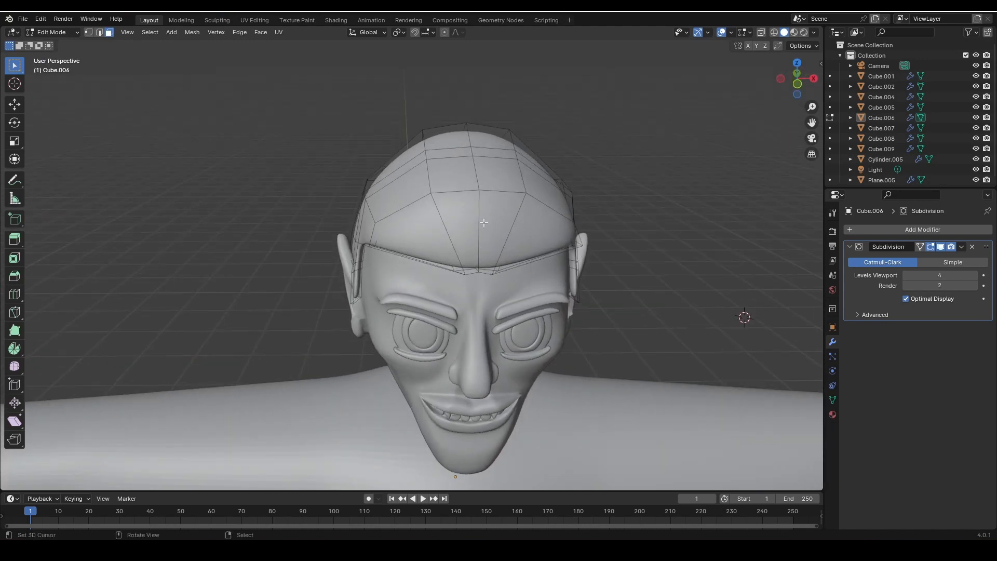
middle_drag(461, 212, 469, 223)
key(k)
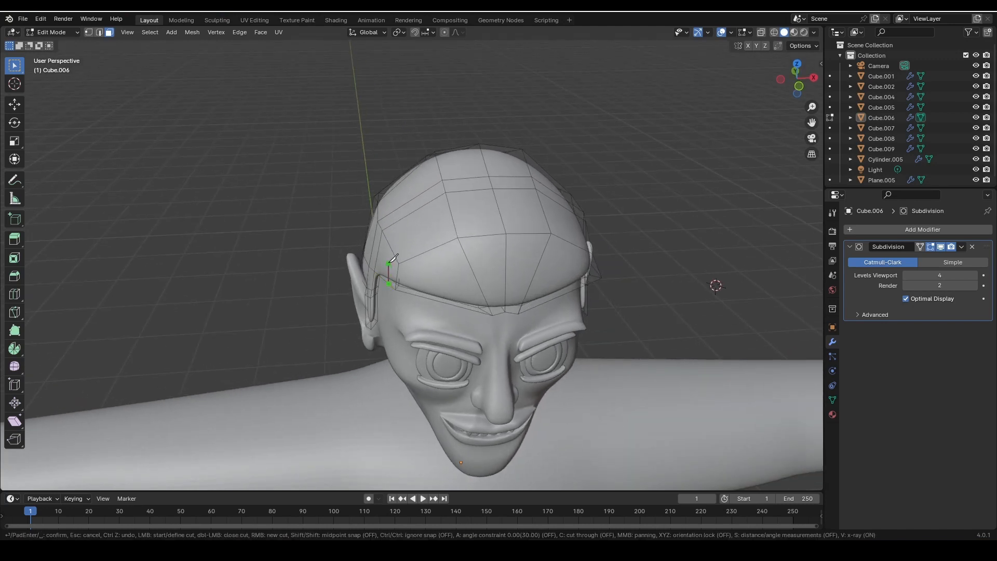
click(389, 264)
click(392, 250)
click(396, 236)
click(404, 226)
click(414, 293)
key(Return)
- Knife-cut a second, taller pointed strand beside the first, towards the forehead, and end it near the hairline
key(k)
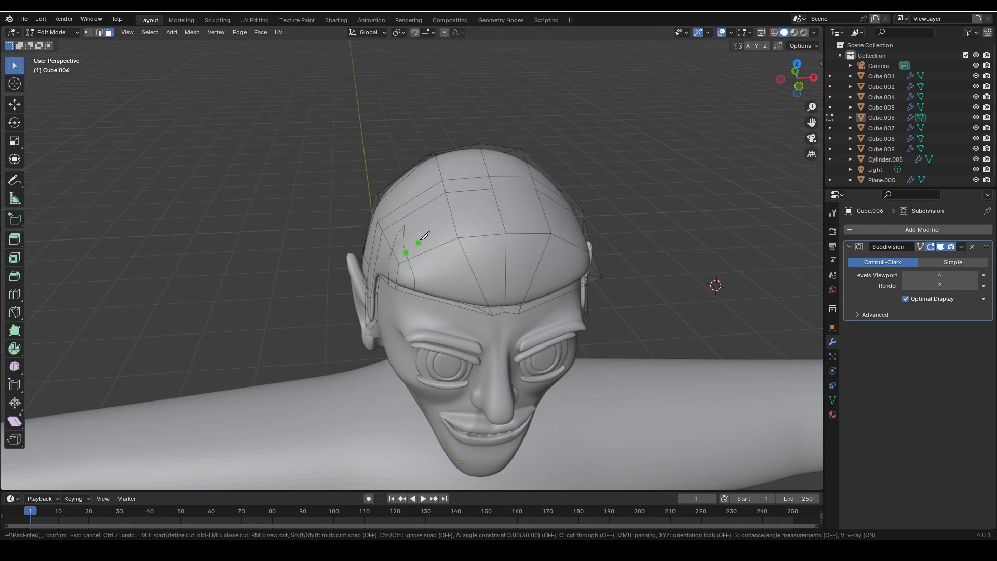
key(Escape)
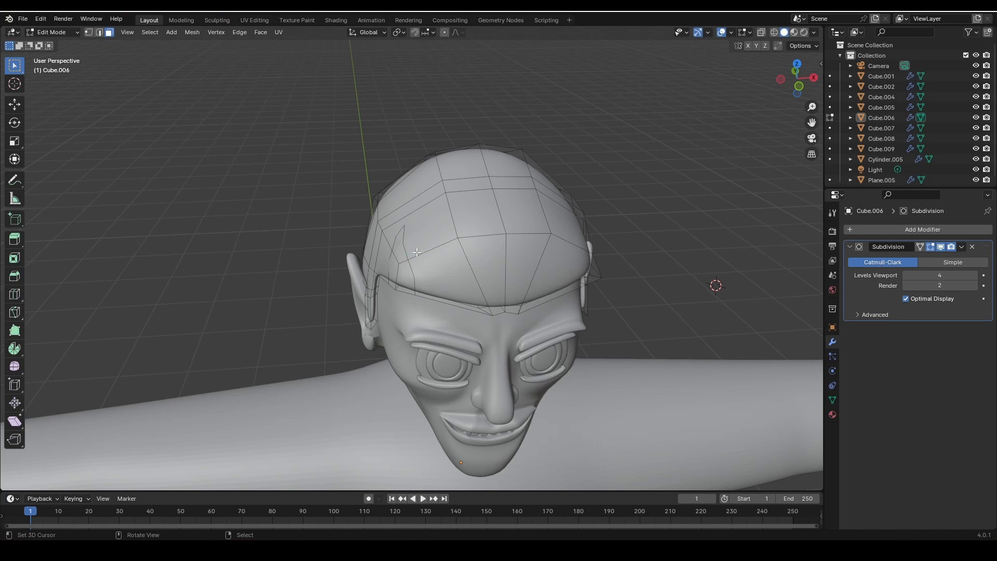
key(k)
click(416, 243)
click(419, 223)
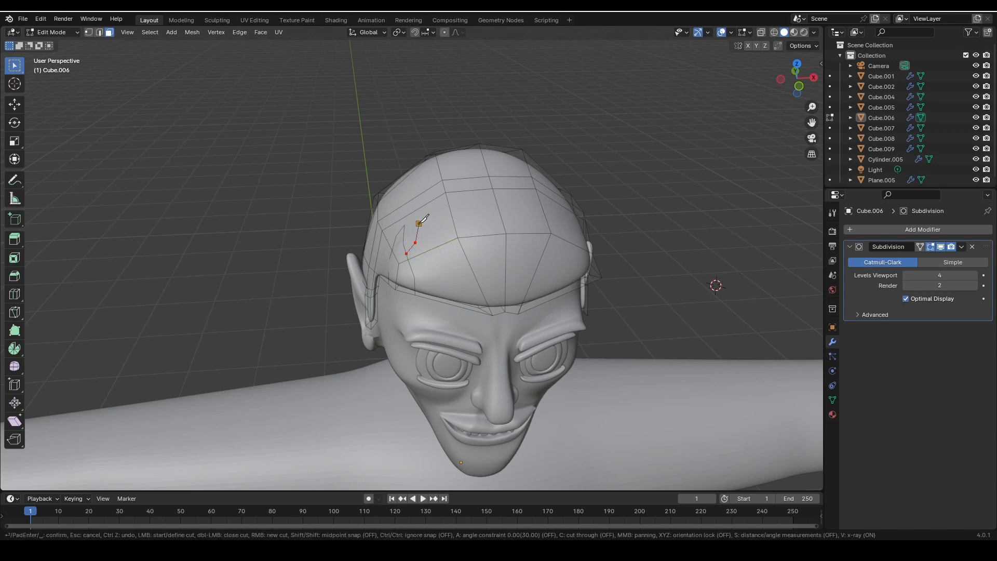
click(417, 210)
click(430, 227)
click(439, 246)
click(436, 258)
click(436, 277)
right_click(447, 293)
- Knife-cut another pointed strand on the character's right side, behind the first one and towards the ear
middle_drag(447, 294, 469, 258)
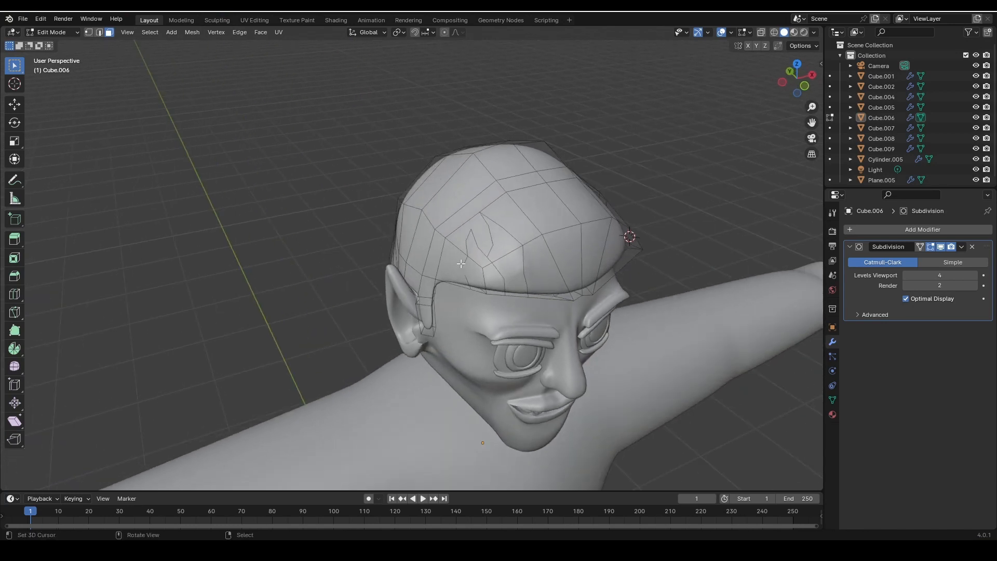
click(458, 248)
click(451, 234)
click(445, 221)
click(440, 210)
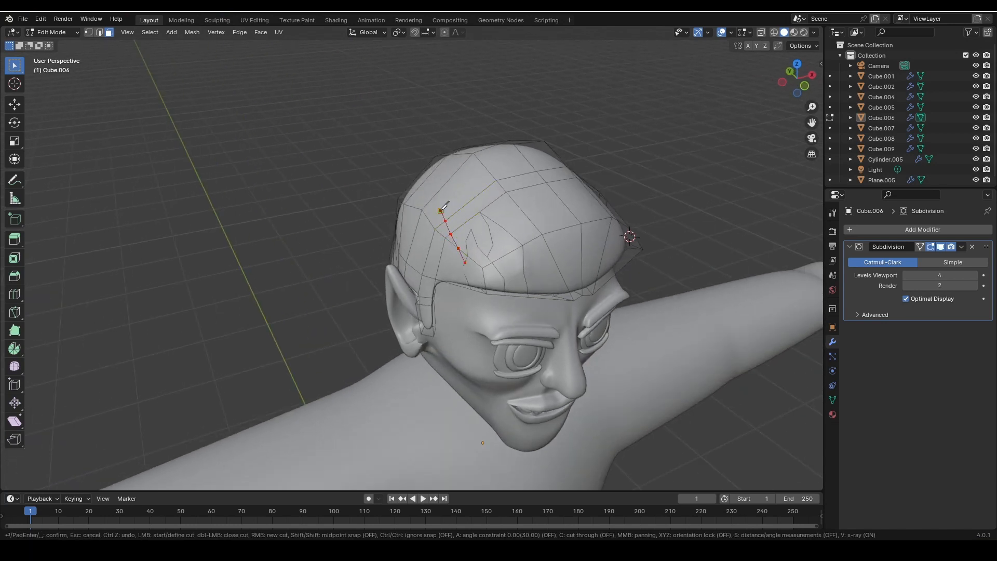
click(438, 226)
click(435, 238)
click(435, 253)
key(Return)
- Knife-cut a pointed strand on the forehead, right of the character's centre line, down to the front hairline
middle_drag(462, 280, 435, 273)
key(k)
click(426, 265)
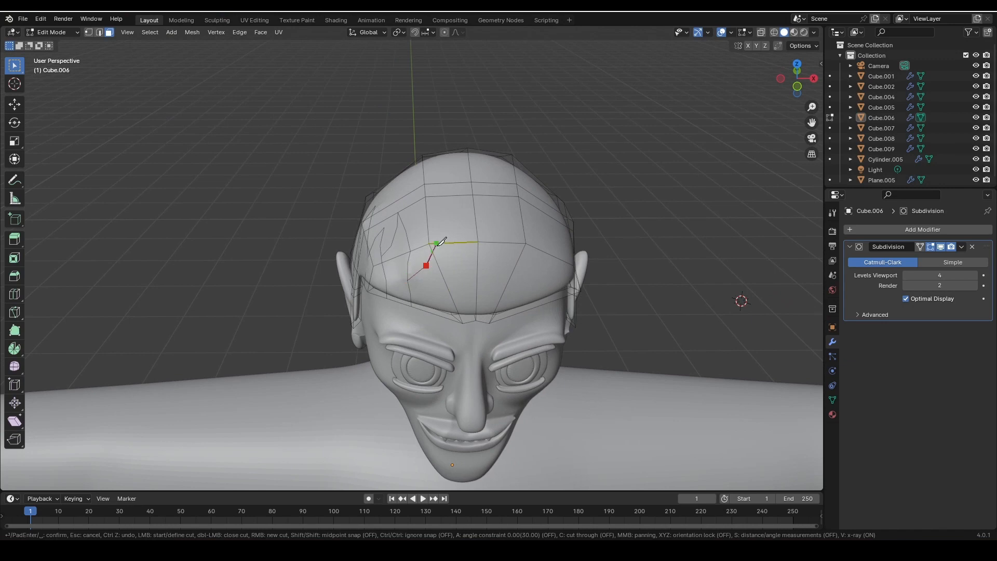
click(439, 230)
click(436, 262)
click(435, 285)
click(438, 304)
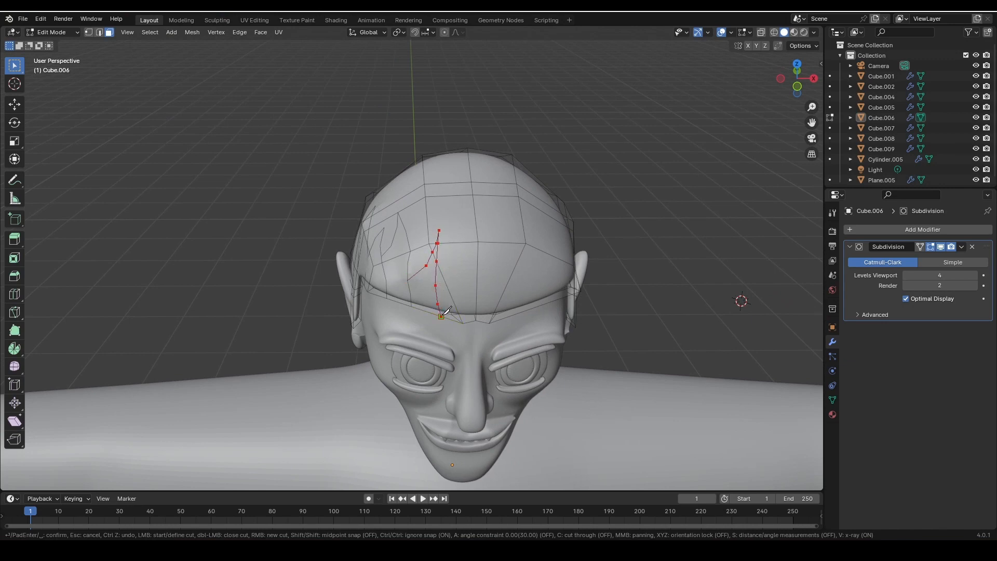
key(Return)
- Knife-cut a narrow pointed strand immediately beside the front centre line of the scalp
click(462, 266)
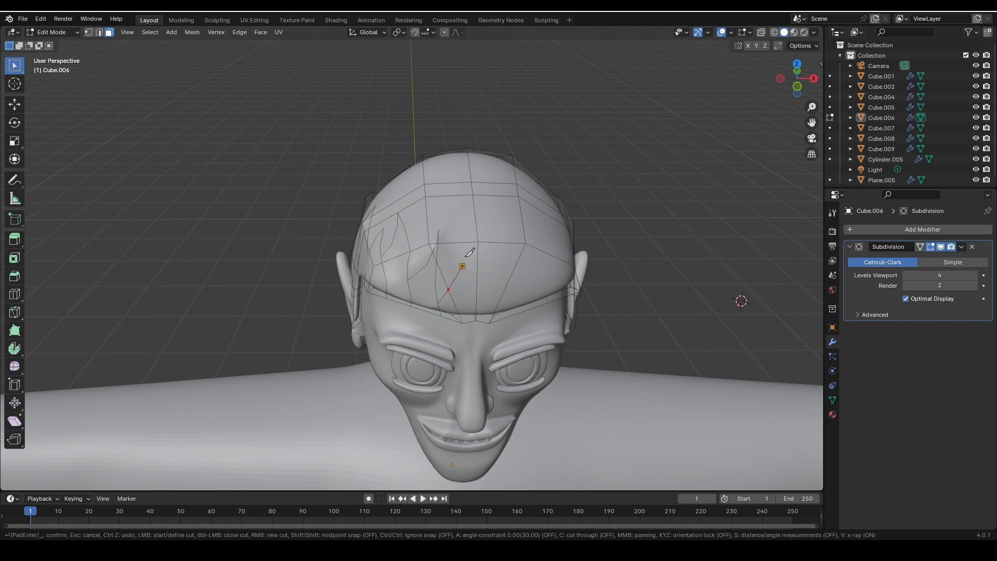
click(465, 233)
click(472, 261)
key(Return)
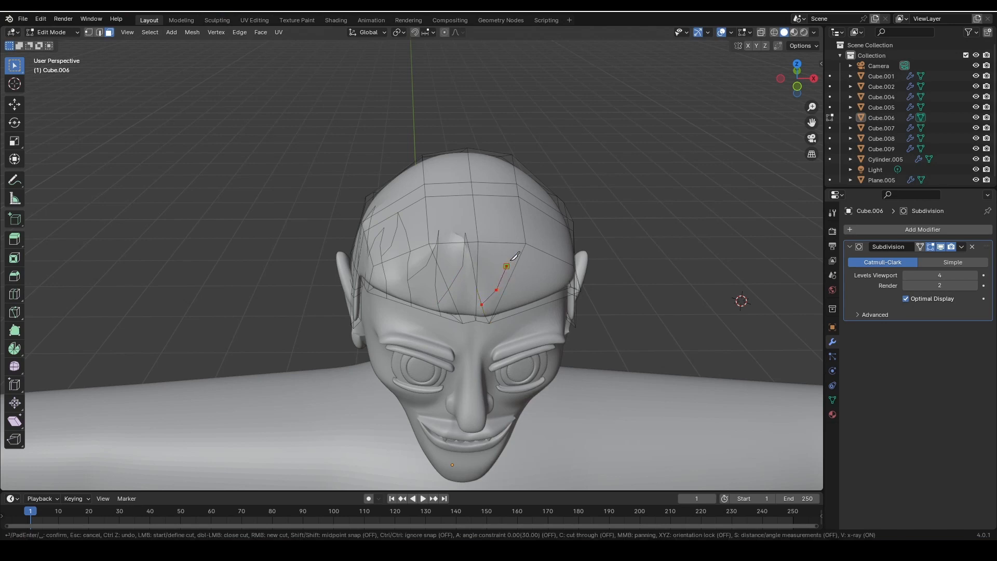
- Knife-cut a tall pointed strand on the character's left side of the forehead, down to the hairline
click(506, 266)
click(519, 243)
click(524, 229)
click(528, 267)
click(520, 303)
key(Return)
- Knife-cut a slanted strand from the hairline above the character's left eye up towards the left side
middle_drag(524, 307, 457, 286)
key(k)
click(426, 282)
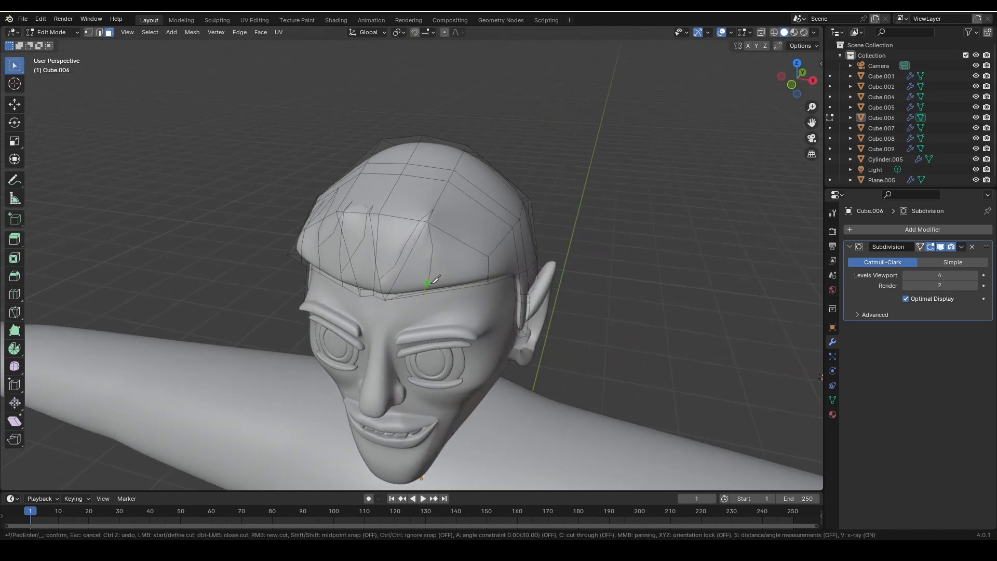
click(461, 255)
click(473, 235)
key(Return)
- Knife-cut a long strand sweeping from above the left eyebrow back towards the left temple
middle_drag(473, 280, 418, 274)
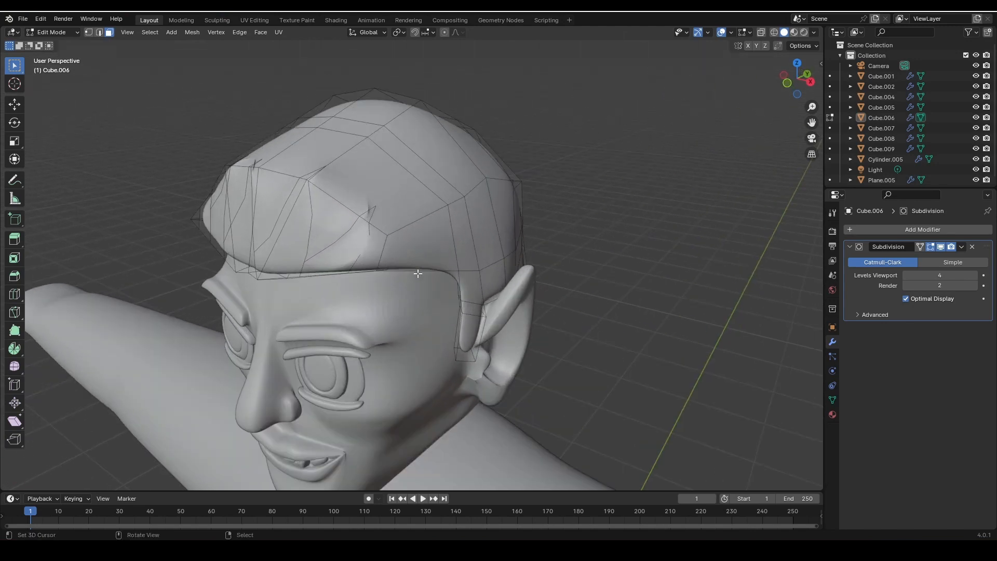
key(k)
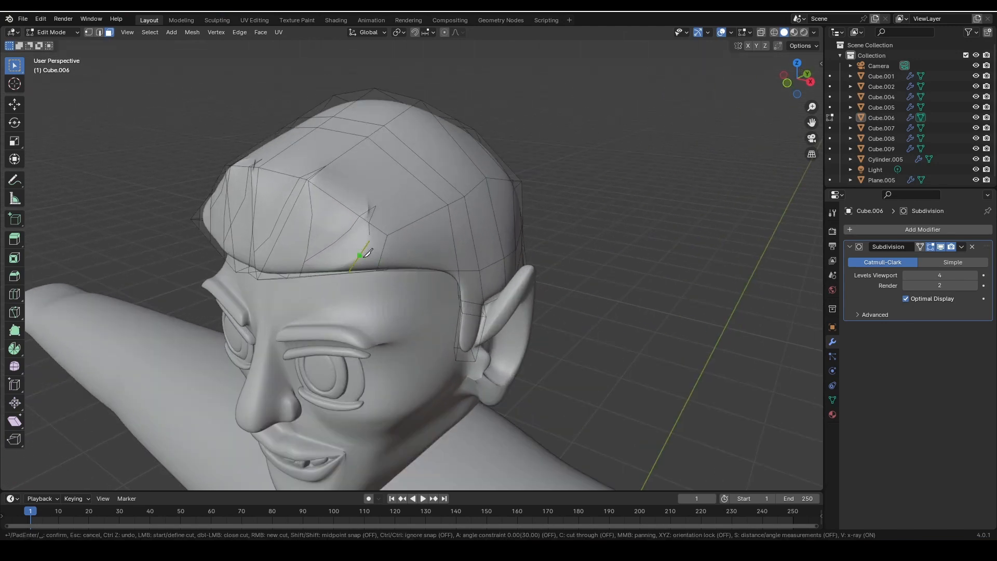
click(359, 256)
click(417, 238)
click(450, 214)
key(Return)
- Knife-cut a pointed strand above the character's left sideburn, rising from the hairline corner
key(k)
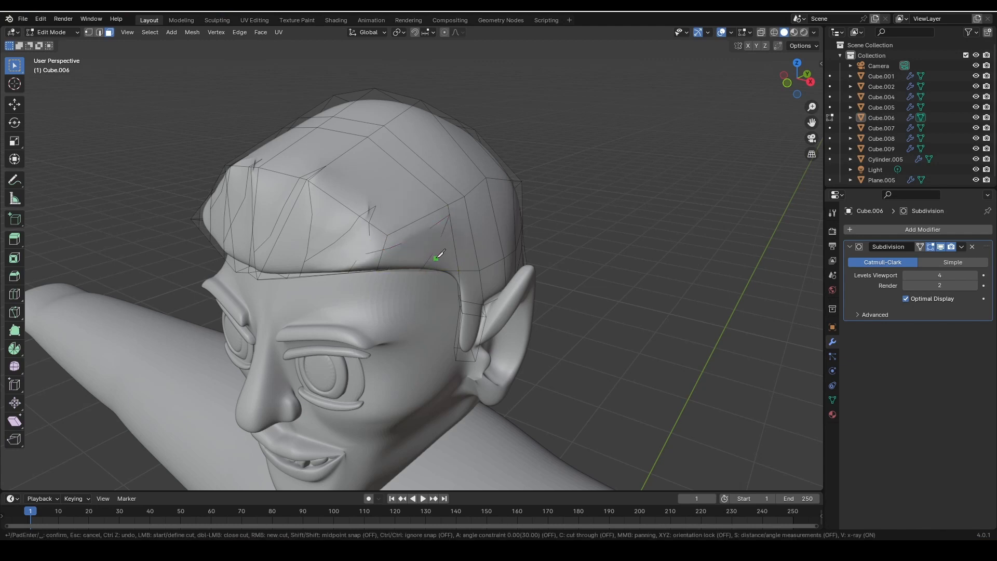
click(431, 255)
click(479, 207)
click(475, 248)
key(Return)
- Add two short knife cuts around the strand tip above the character's left ear
middle_drag(462, 275, 468, 259)
key(k)
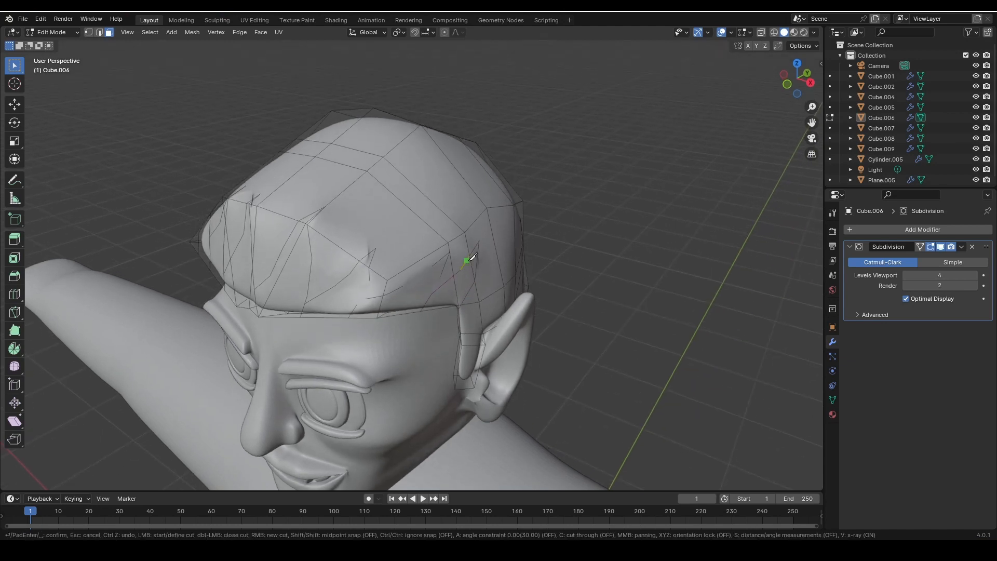
click(468, 260)
key(Return)
key(k)
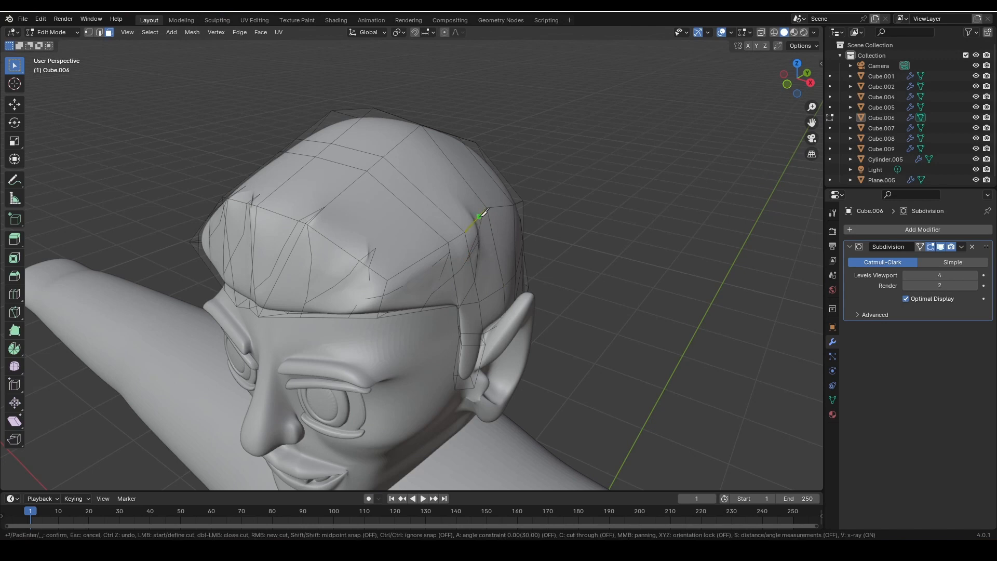
click(466, 232)
key(Return)
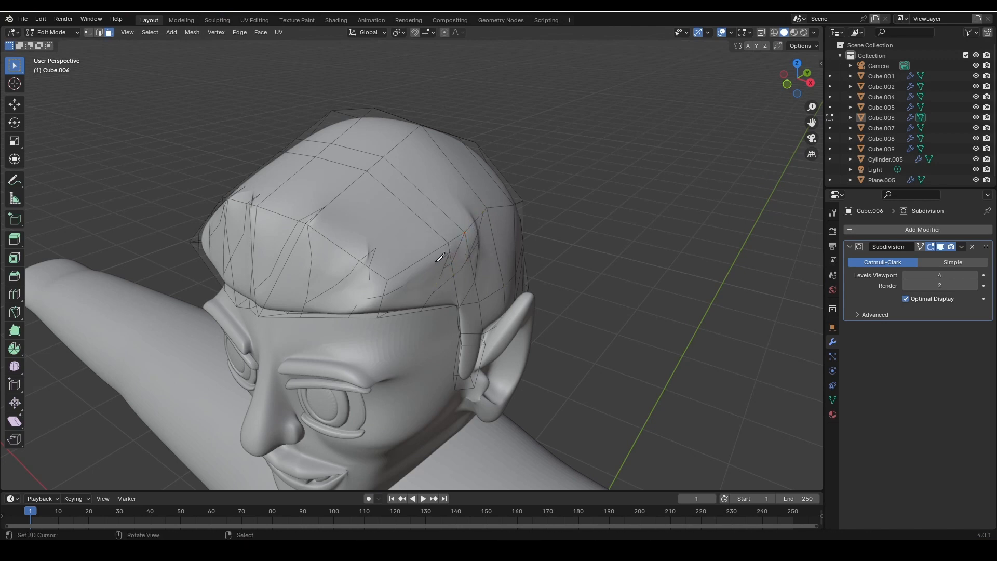
- Knife-cut an upward-pointing strand tip in front of the left-ear strand, crossing the upper side edge
key(k)
click(437, 262)
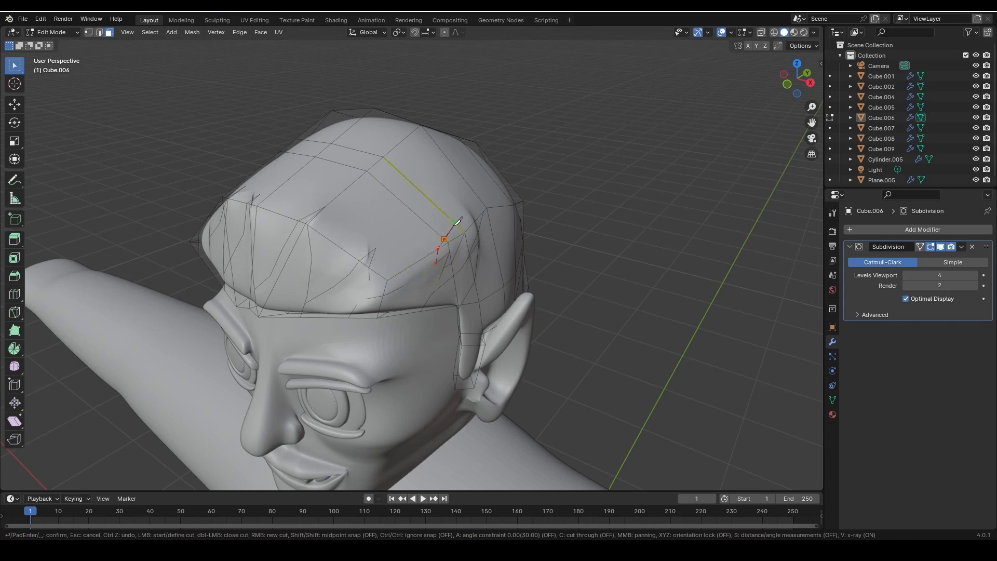
click(455, 223)
click(422, 235)
key(Return)
- Knife-cut a pointed strand between the left temple and forehead strands, with its tip towards the crown
middle_drag(379, 262, 426, 270)
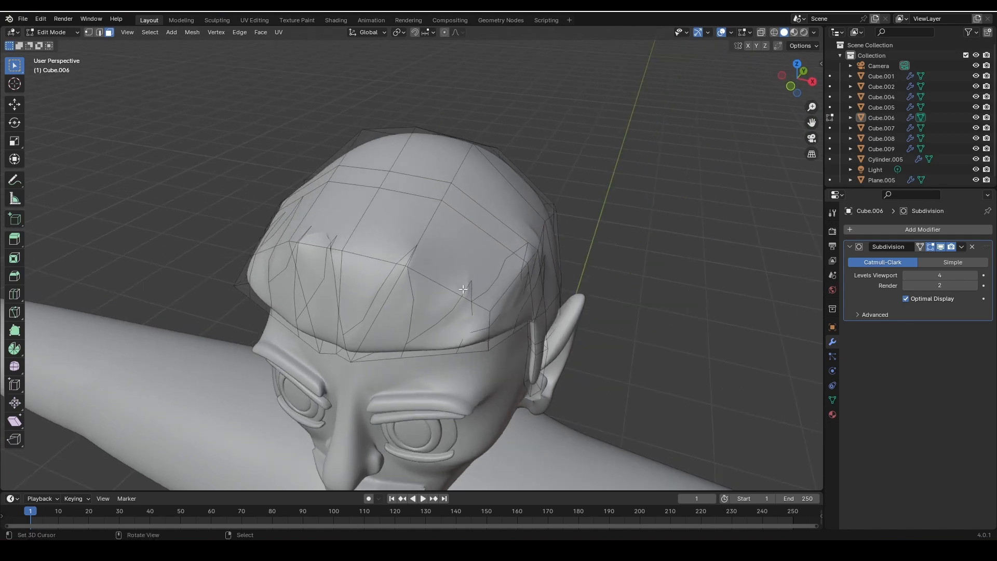
key(k)
click(482, 294)
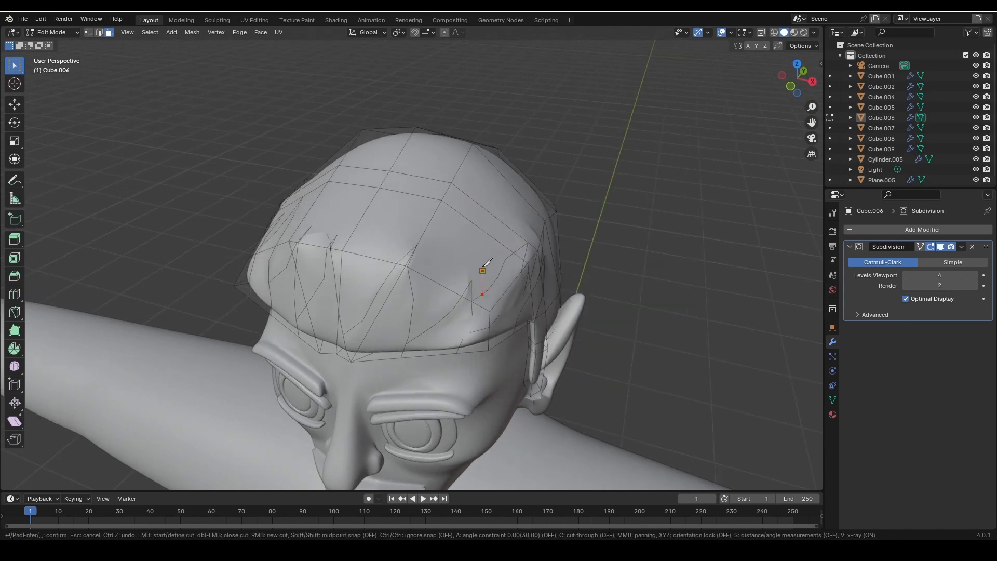
click(494, 224)
click(465, 246)
click(438, 293)
key(Escape)
- Knife-cut a short line rising to a strand tip on the upper left side of the forehead
middle_drag(415, 310, 470, 311)
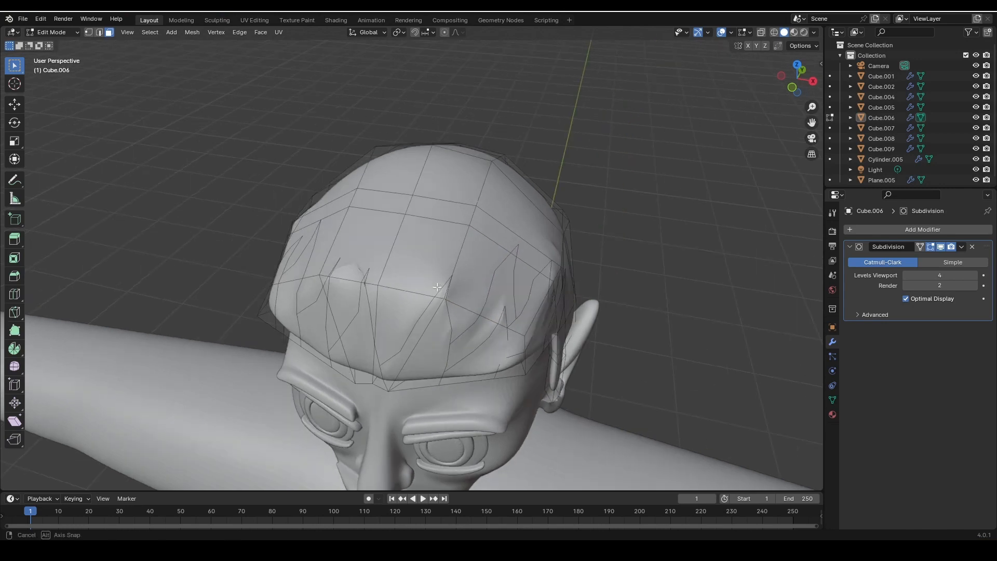
key(k)
click(472, 311)
click(470, 298)
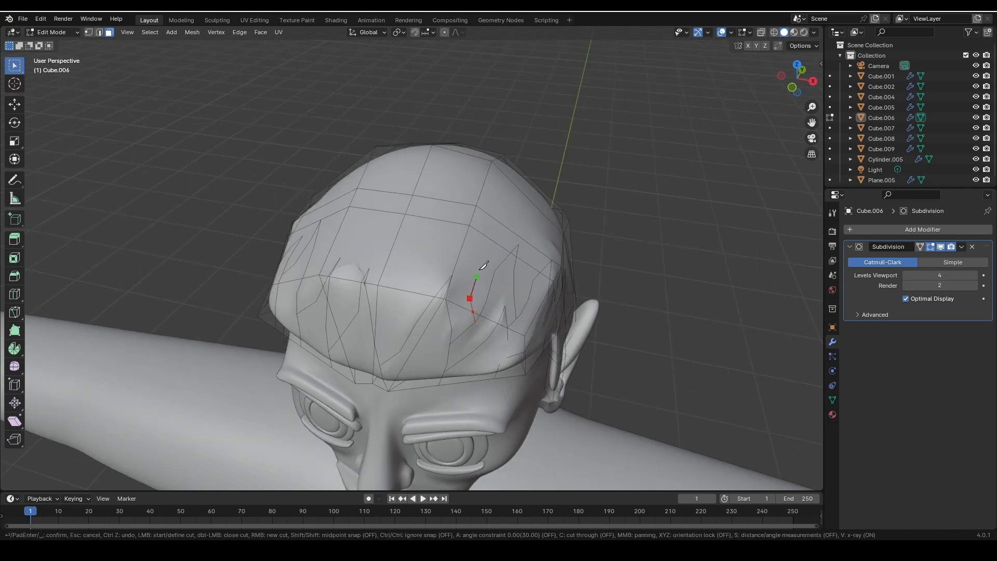
click(482, 261)
key(Escape)
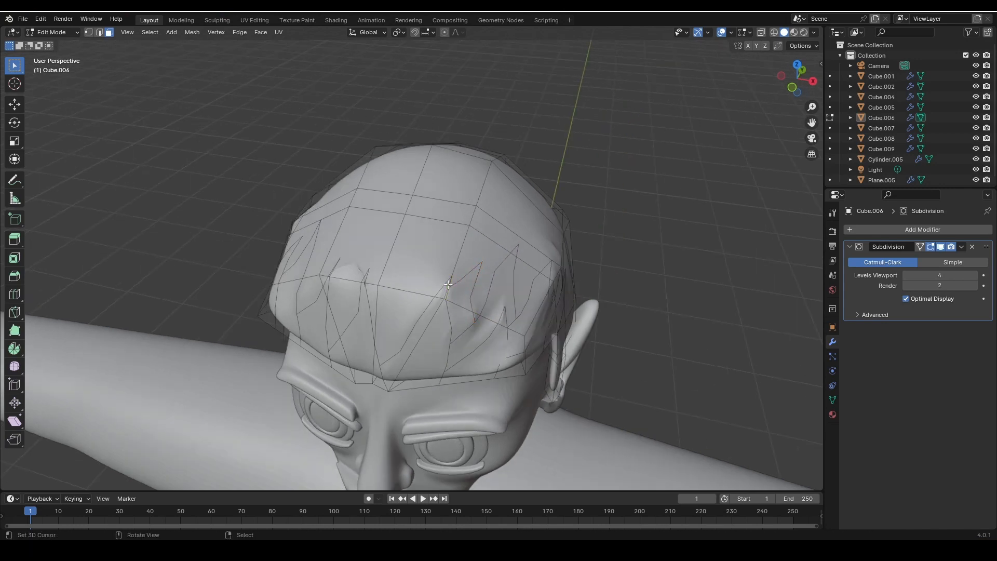
- Knife-cut a pointed strand tip across the front horizontal edge, just left of the character's centre line
middle_drag(456, 284, 474, 305)
key(k)
click(475, 312)
click(462, 294)
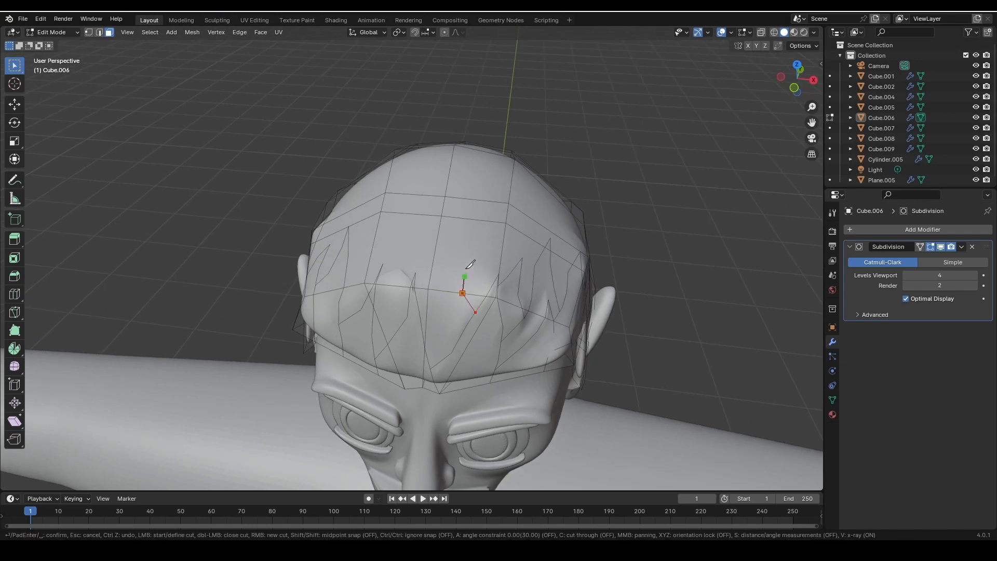
click(463, 250)
click(450, 279)
click(441, 291)
key(Escape)
- Knife-cut a second pointed strand tip across the front horizontal edge, just beside the one left of the centre line as seen from the front
middle_drag(444, 298, 474, 299)
key(k)
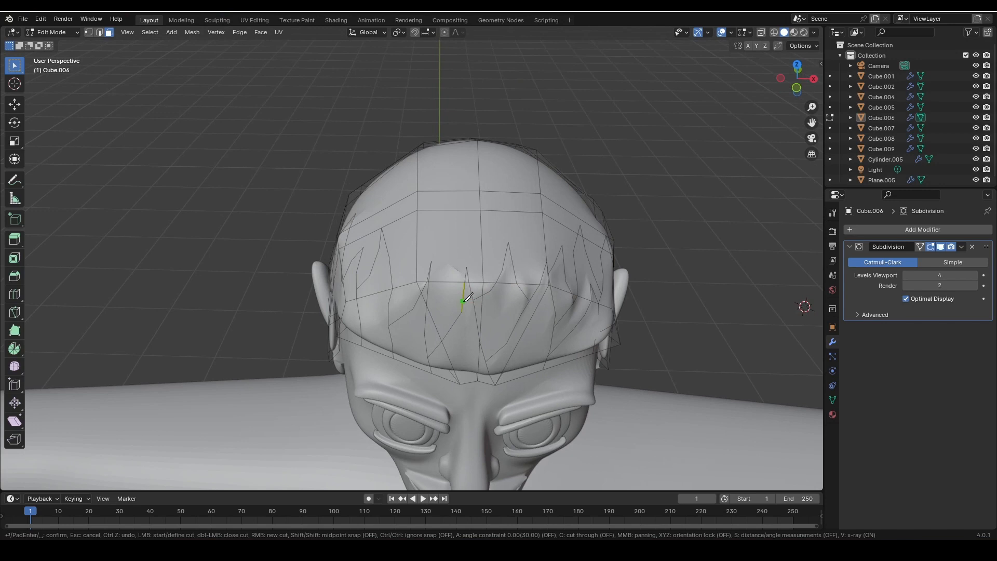
click(462, 302)
click(455, 282)
click(452, 249)
click(444, 282)
key(Return)
middle_drag(431, 299, 458, 266)
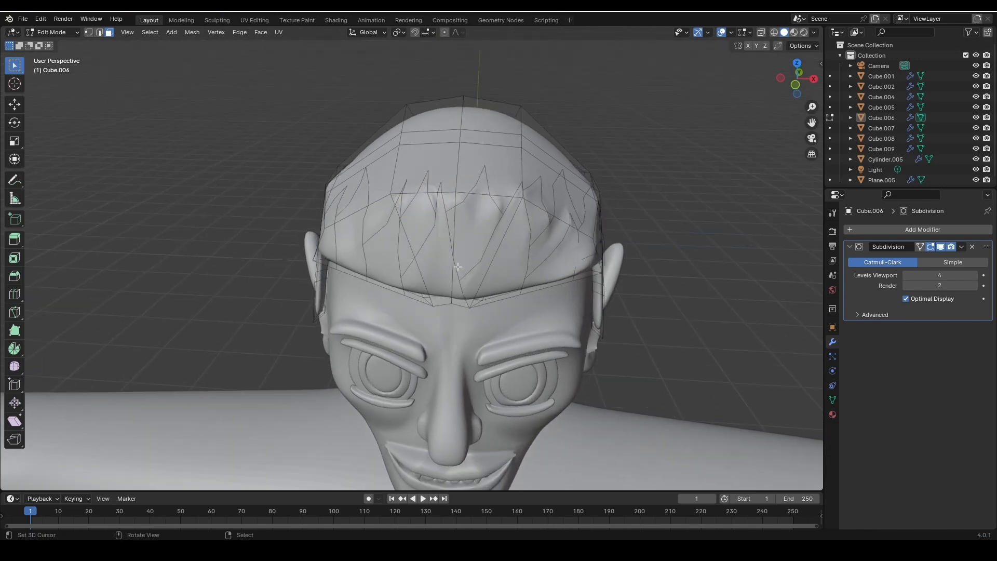
- Knife-cut a pointed strand tip across the front horizontal edge, at its left corner as seen from the front
middle_drag(496, 220, 506, 242)
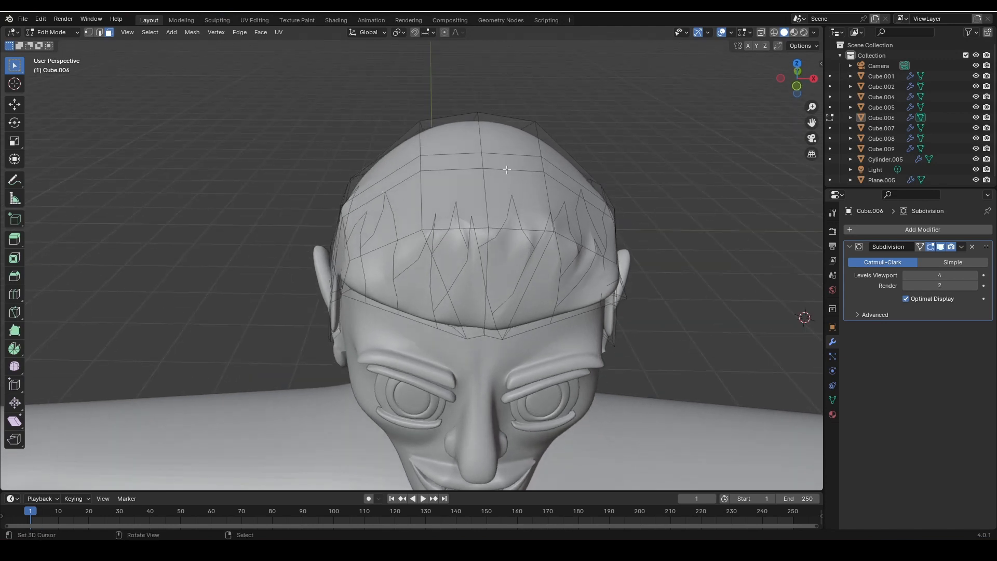
middle_drag(487, 180, 511, 313)
middle_drag(436, 307, 486, 258)
key(k)
click(488, 269)
click(475, 257)
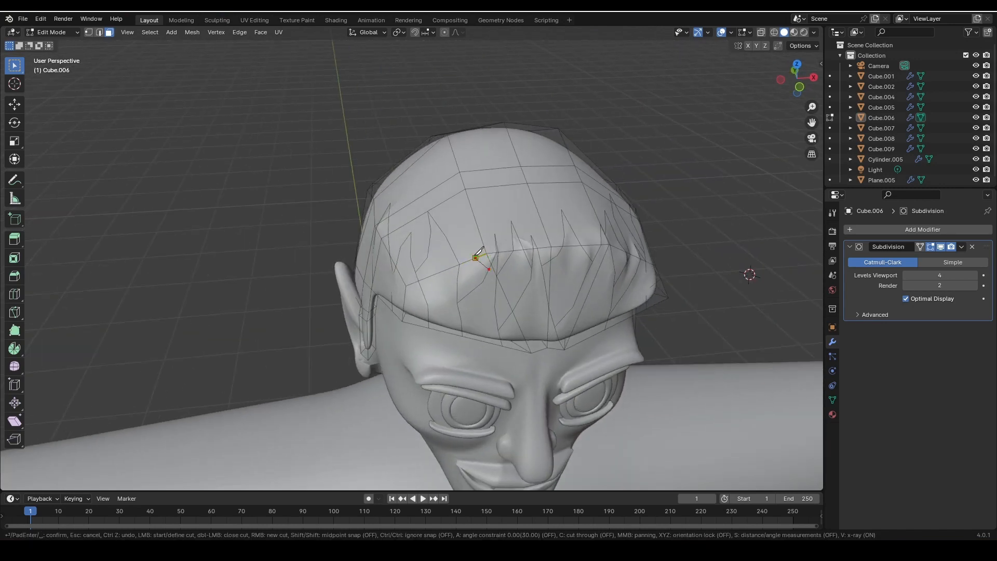
click(469, 230)
click(462, 215)
click(460, 243)
key(Return)
- Knife-cut a taller pointed strand tip over the left lengthwise edge, bridging the two neighbouring strands behind the front horizontal edge
middle_drag(456, 247, 438, 258)
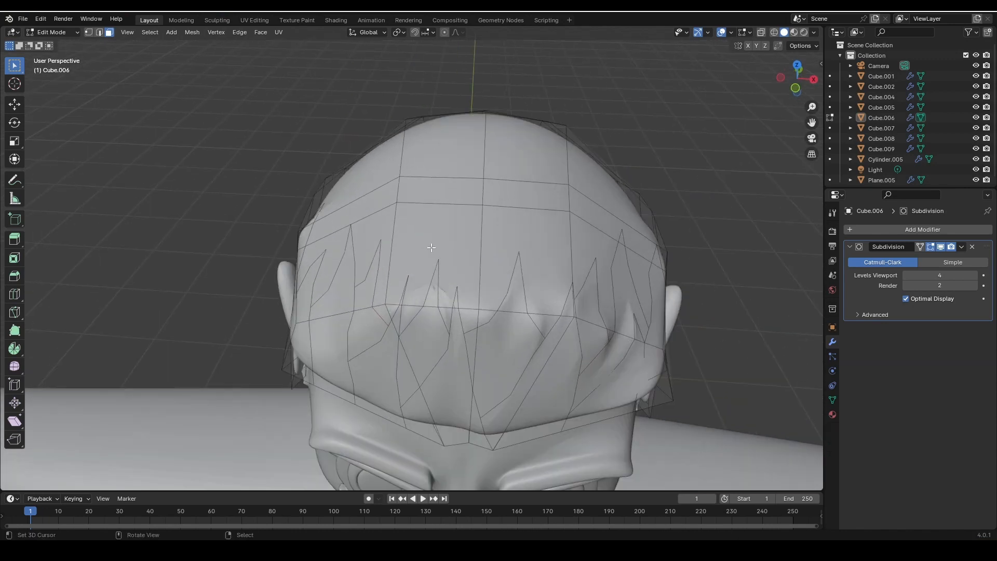
scroll(426, 239, up, 2)
key(k)
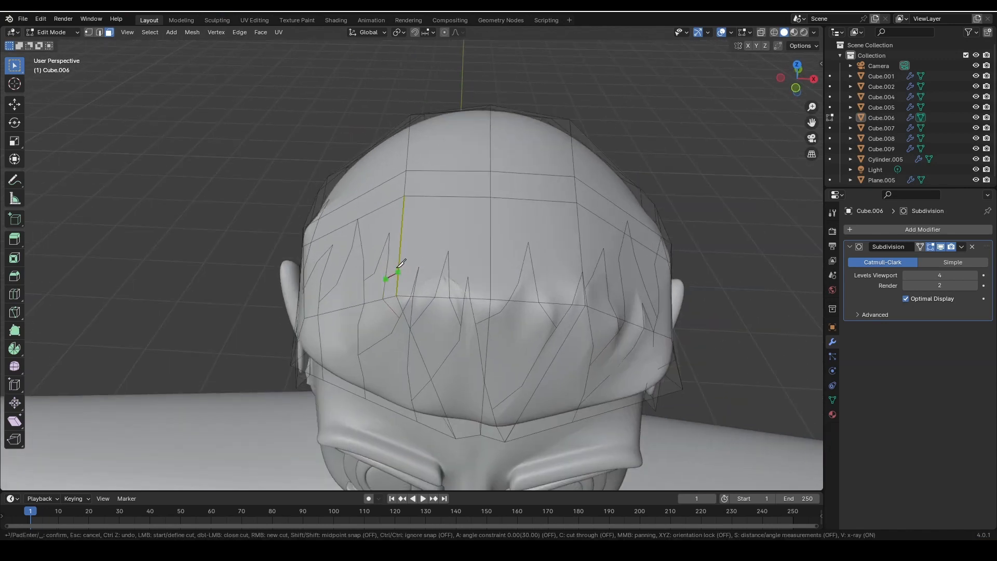
click(424, 208)
click(422, 245)
click(429, 273)
- Knife-cut two more strand tips behind the front edge, one beside the centre line and one near the right lengthwise edge as seen from the front
key(k)
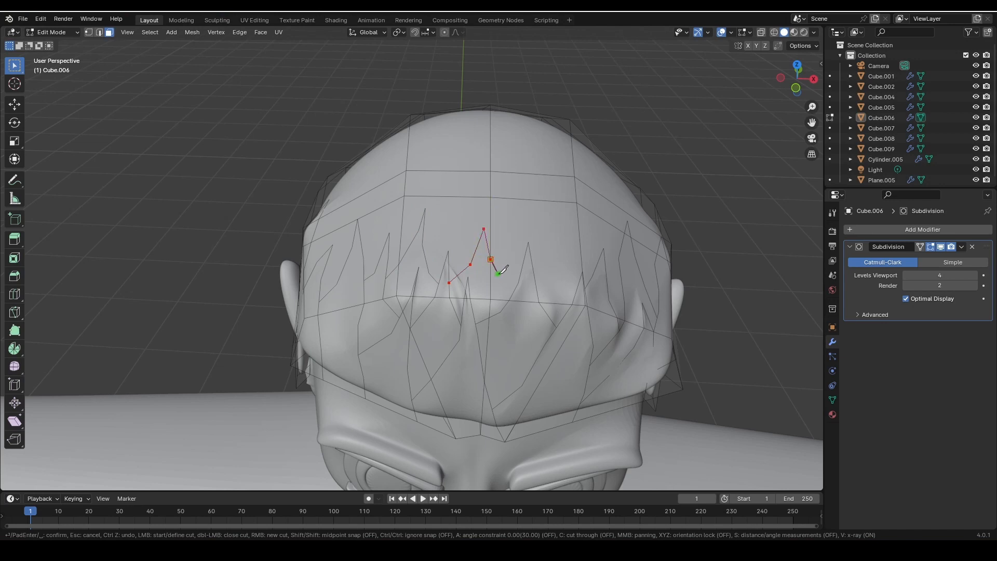
key(Return)
key(k)
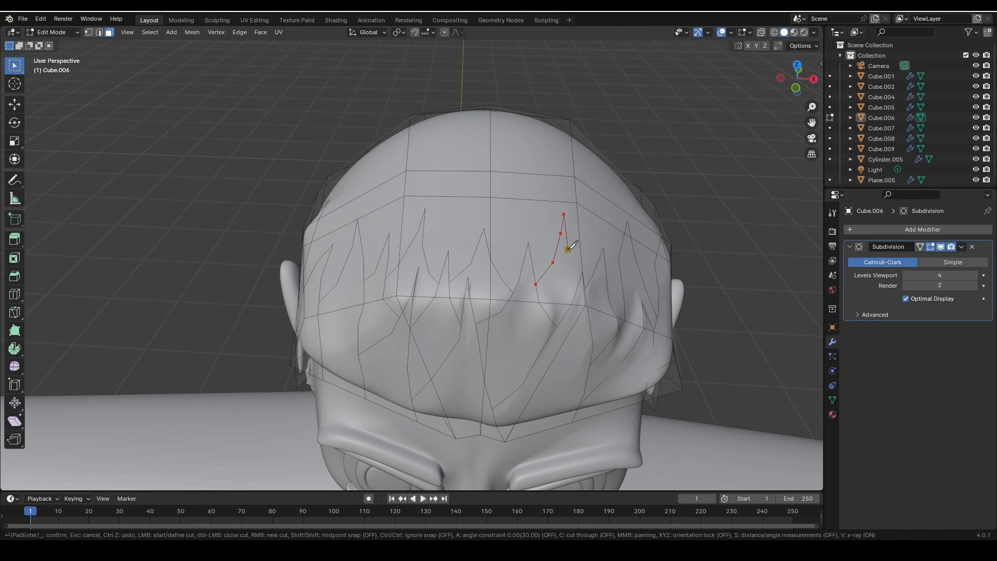
key(Return)
- Select the faces of alternate strands from the viewer's-left temple to the middle of the forehead, including their narrow tips
middle_drag(577, 283, 511, 217)
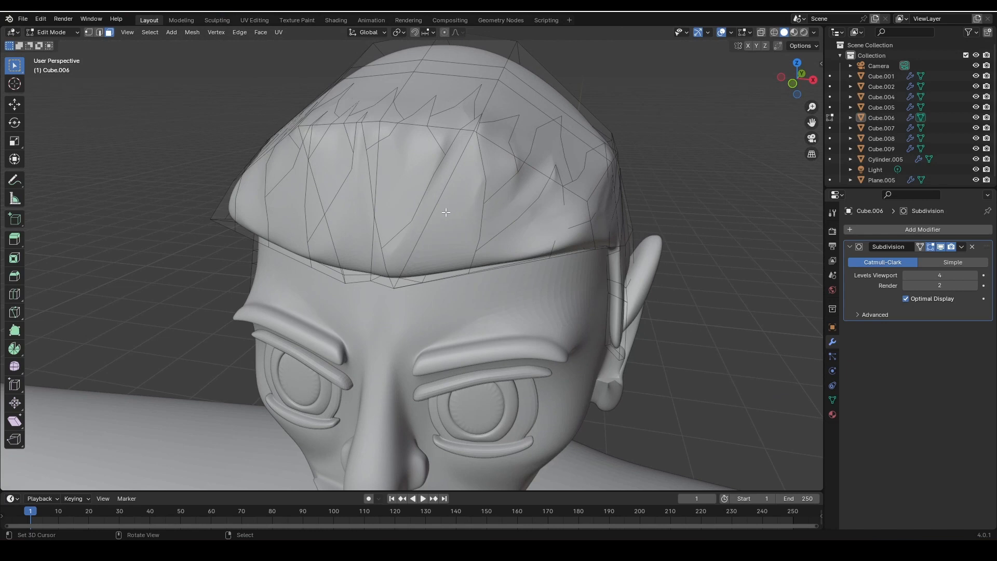
middle_drag(461, 209, 465, 239)
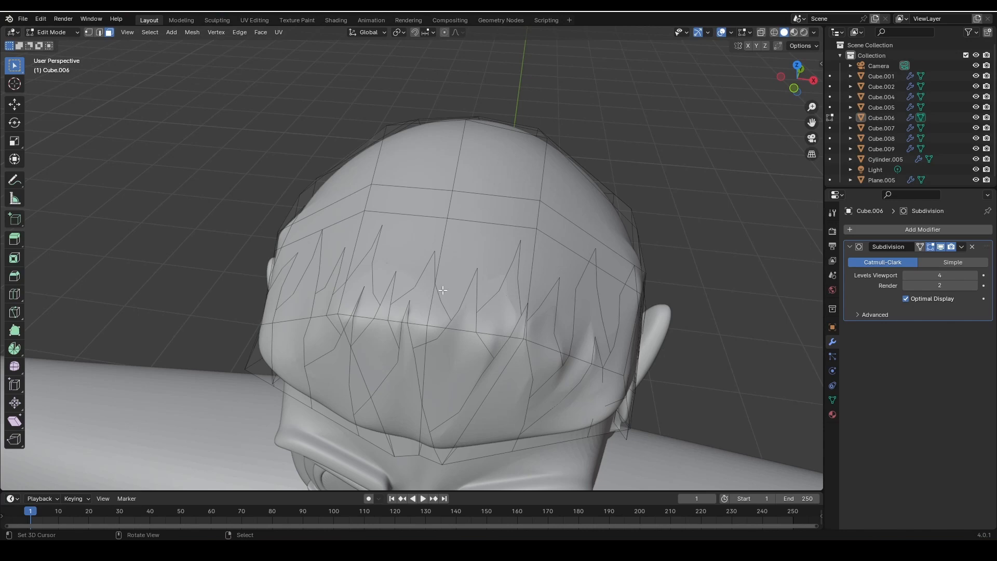
middle_drag(442, 289, 435, 94)
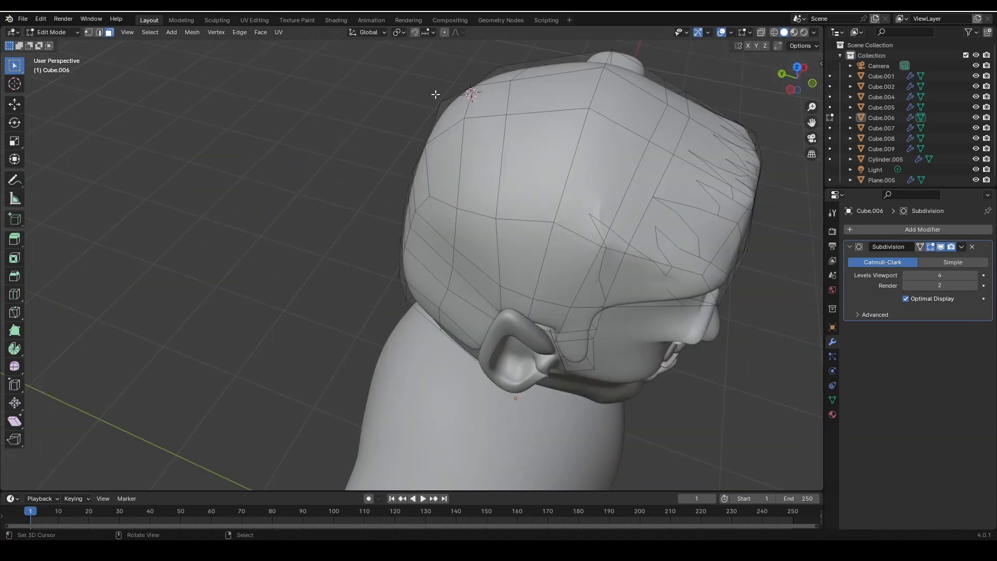
middle_drag(533, 228, 447, 166)
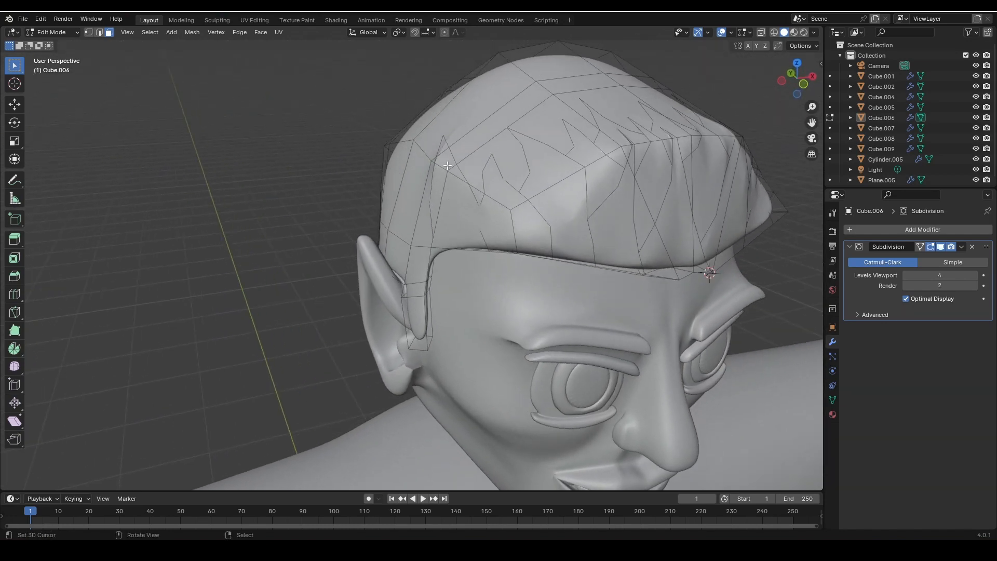
drag(446, 155, 484, 261)
middle_drag(484, 261, 497, 291)
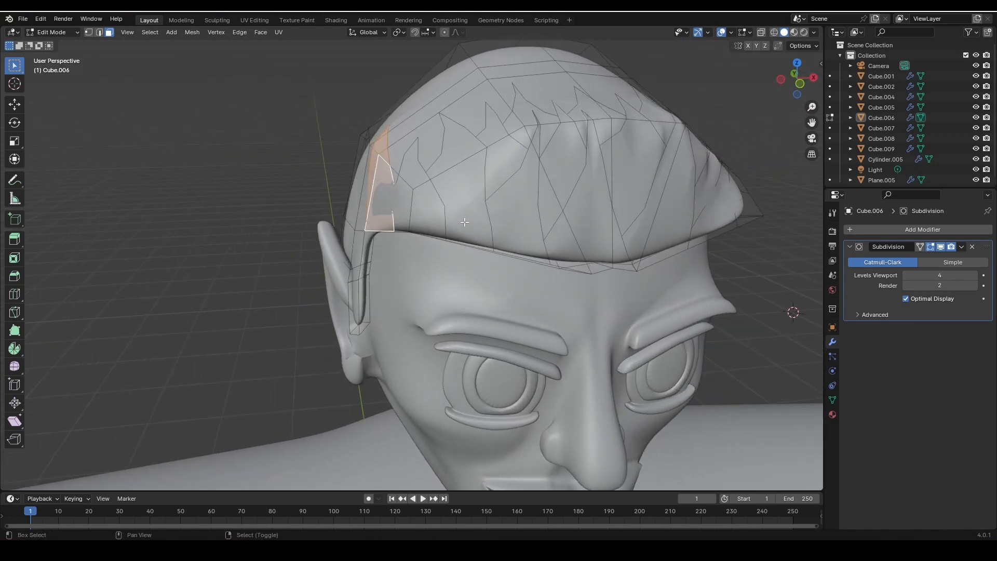
shift+click(448, 133)
shift+click(472, 183)
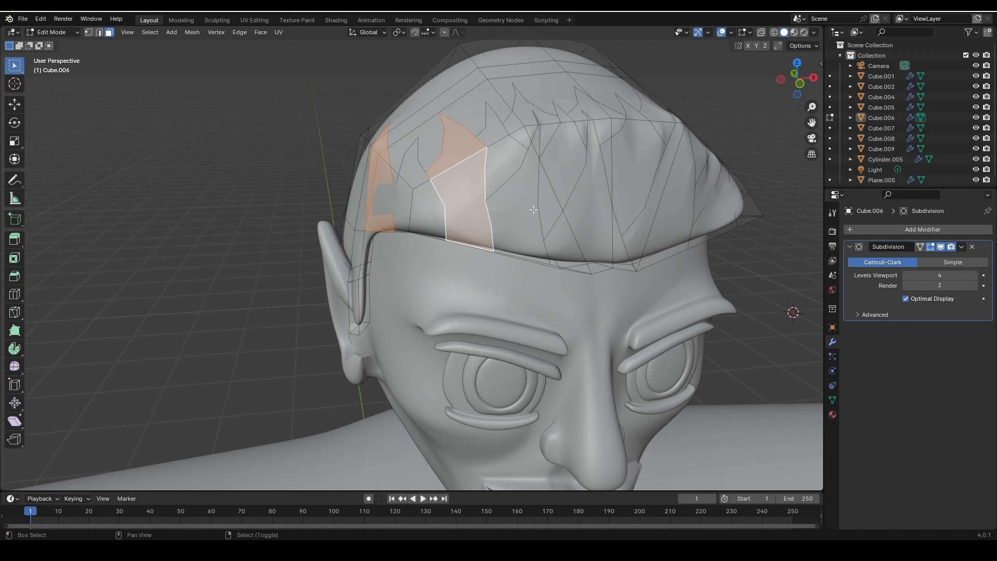
shift+click(573, 242)
shift+click(586, 144)
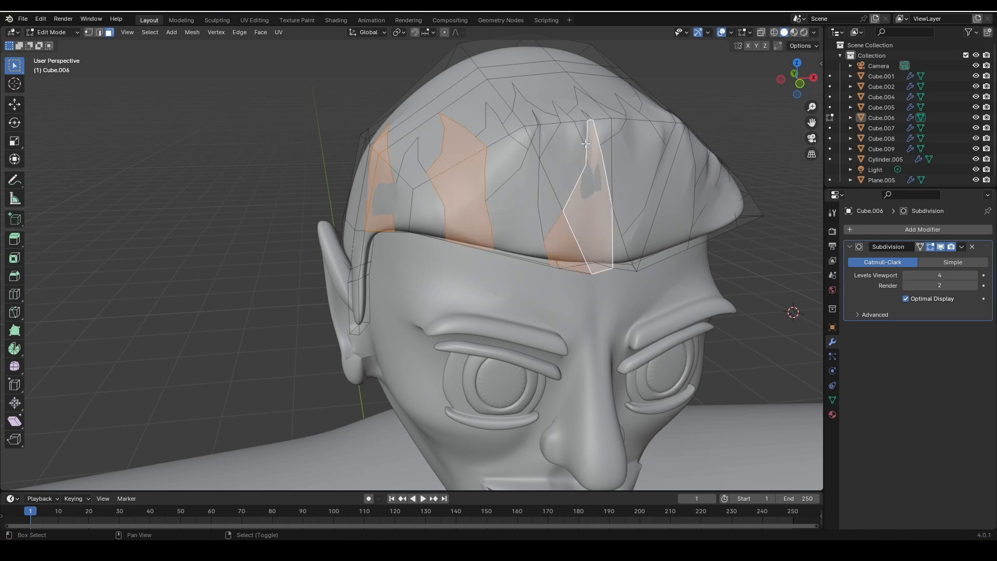
shift+click(586, 116)
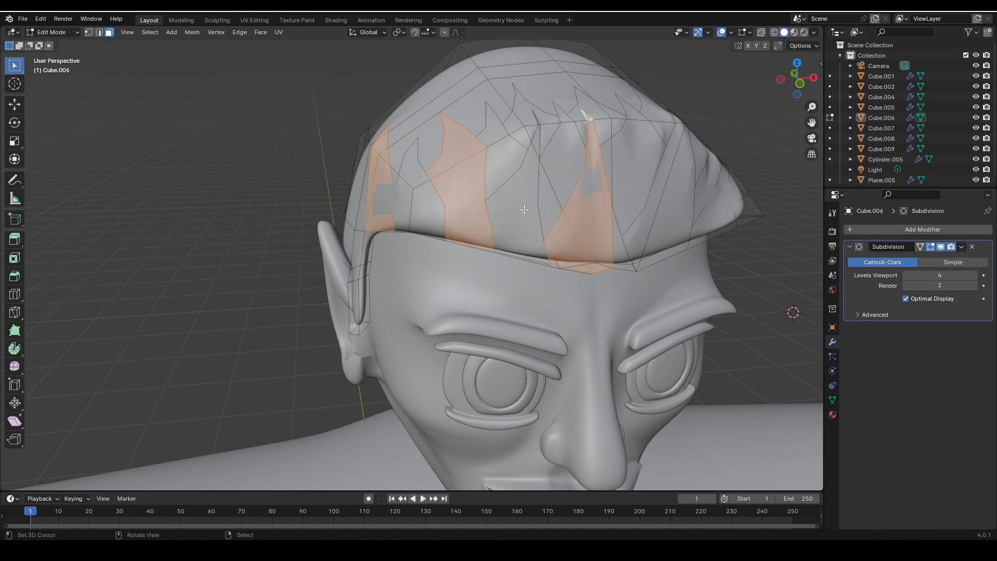
- Add the strand faces on the viewer's-right side of the scalp to the selection and extrude them all outward by about 0.03 m
middle_drag(609, 212, 524, 237)
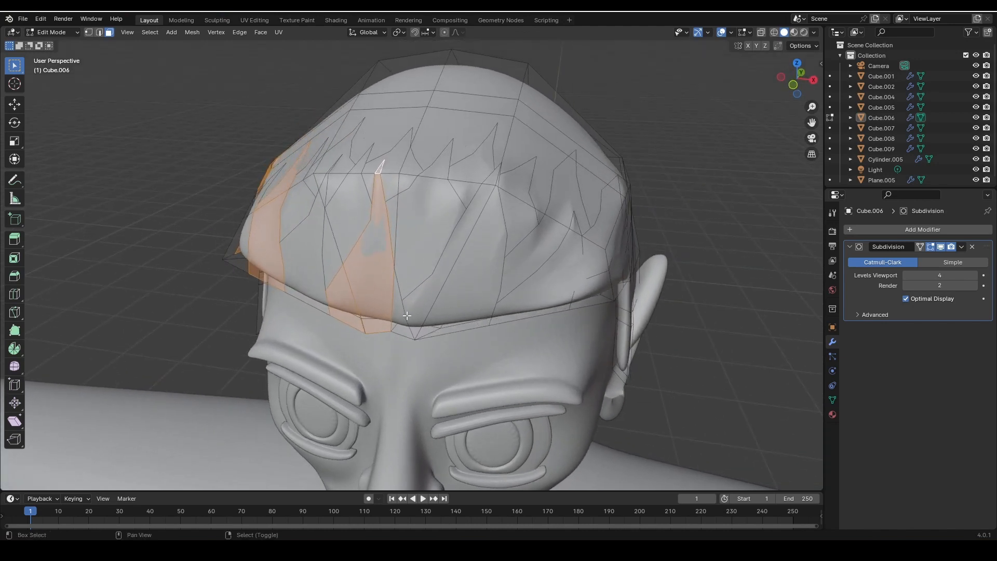
shift+click(406, 315)
middle_drag(529, 310, 460, 262)
shift+click(525, 240)
scroll(535, 257, down, 4)
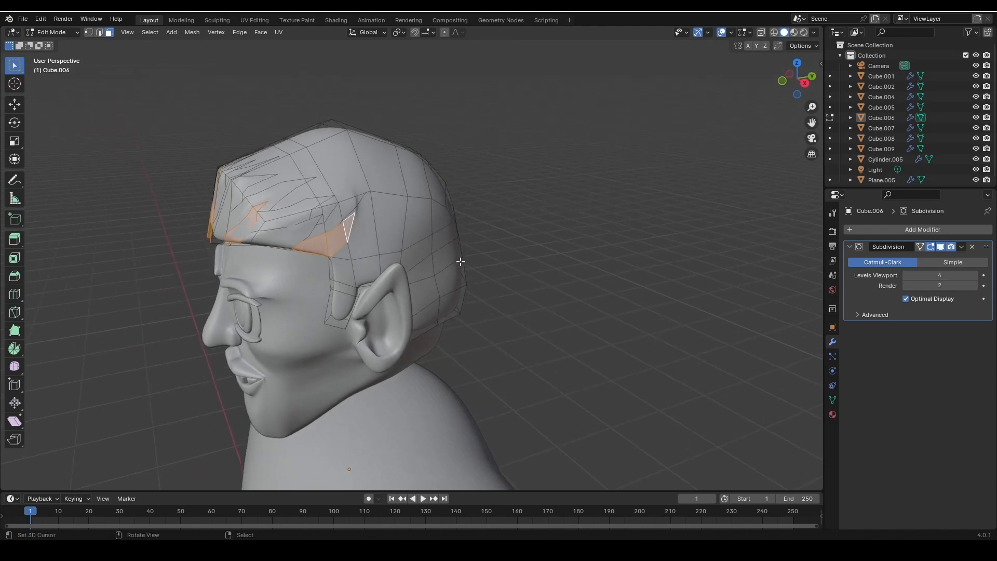
key(e)
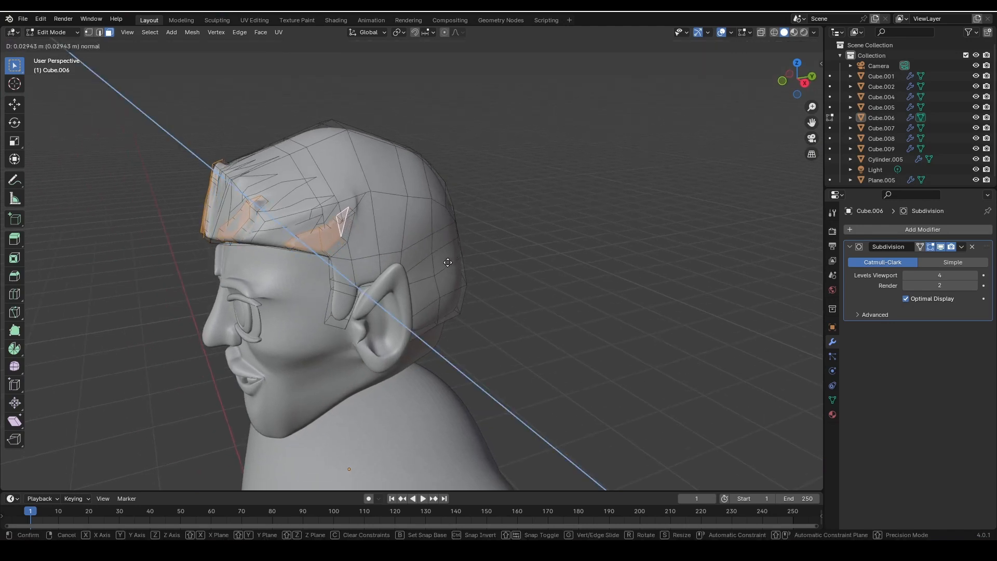
click(446, 261)
- Shift the extruded strands slightly along the global Z axis
mouse_move(446, 262)
middle_down()
mouse_move(509, 258)
mouse_move(450, 261)
middle_up()
key(g)
key(y)
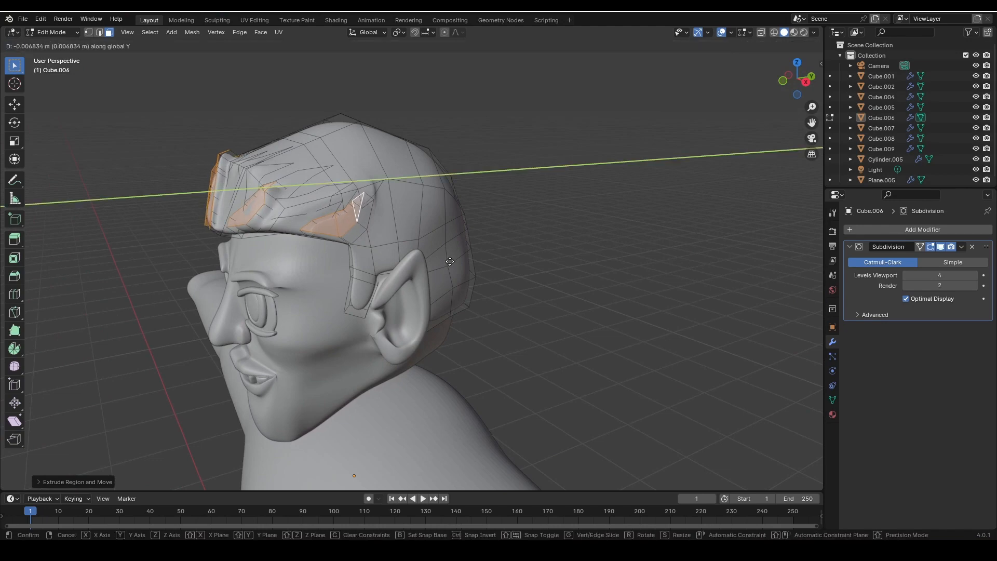
key(Escape)
key(g)
key(z)
click(450, 262)
- Select the faces and tips of a second set of strands, in the gaps between the raised ones at the viewer's-left temple and forehead
middle_drag(451, 262, 484, 291)
scroll(489, 285, up, 4)
shift+click(436, 257)
shift+click(428, 317)
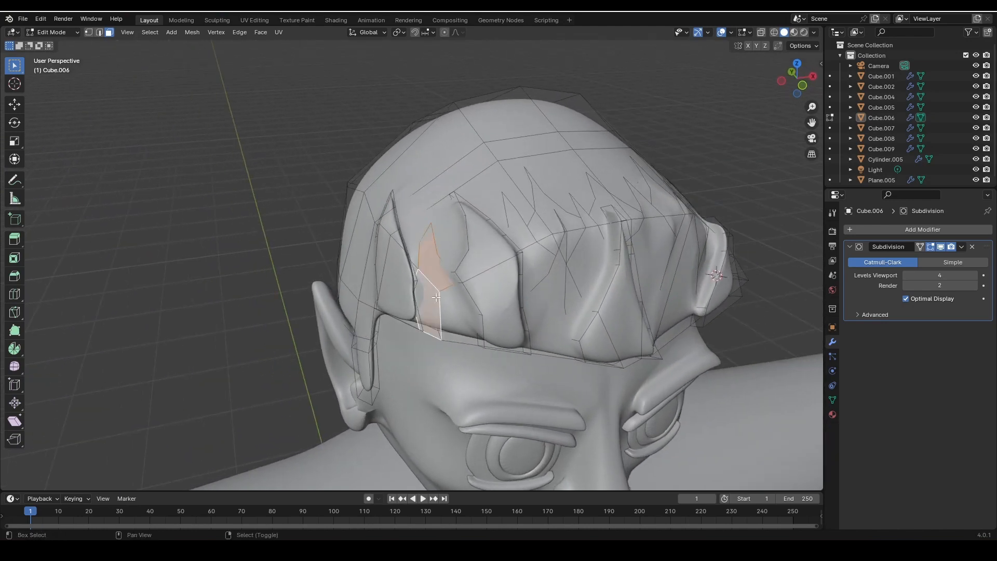
shift+click(457, 311)
shift+click(557, 275)
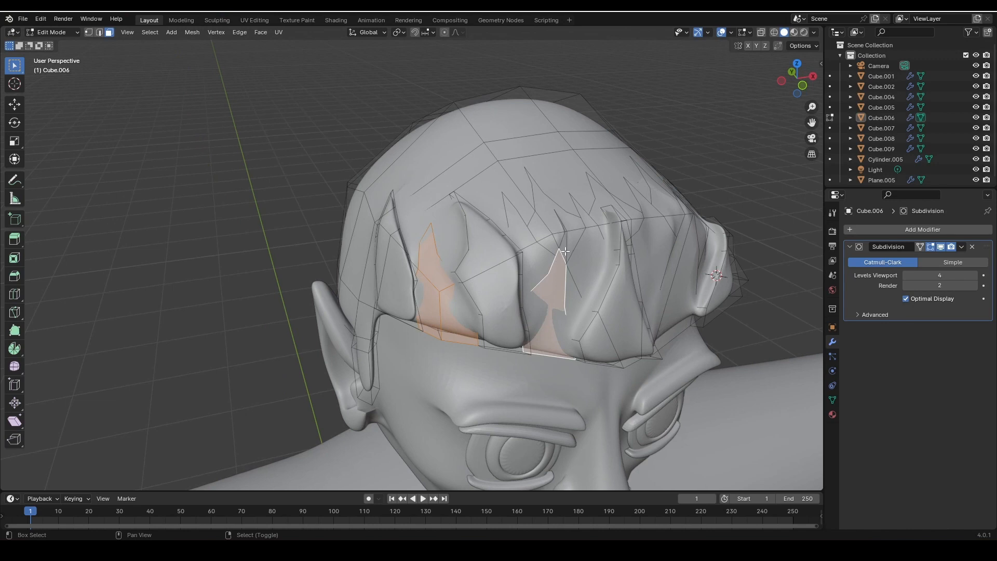
shift+click(561, 232)
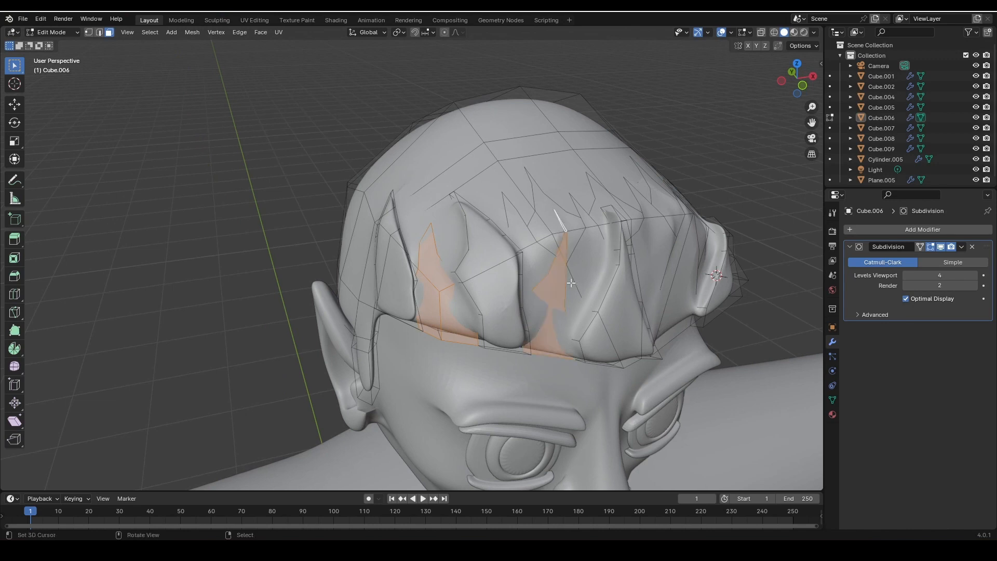
middle_drag(571, 282, 460, 279)
shift+click(460, 279)
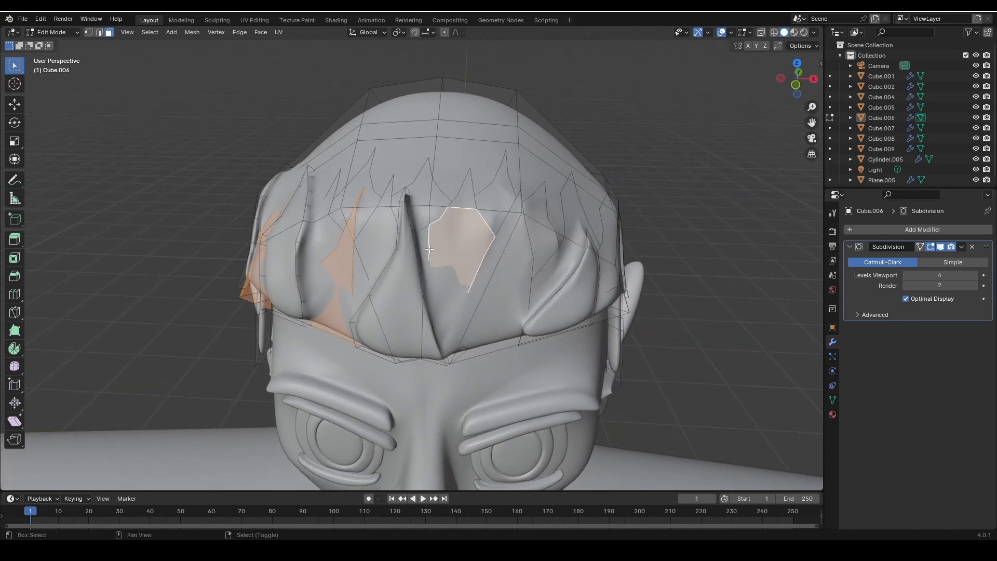
shift+click(464, 193)
middle_drag(464, 194, 468, 270)
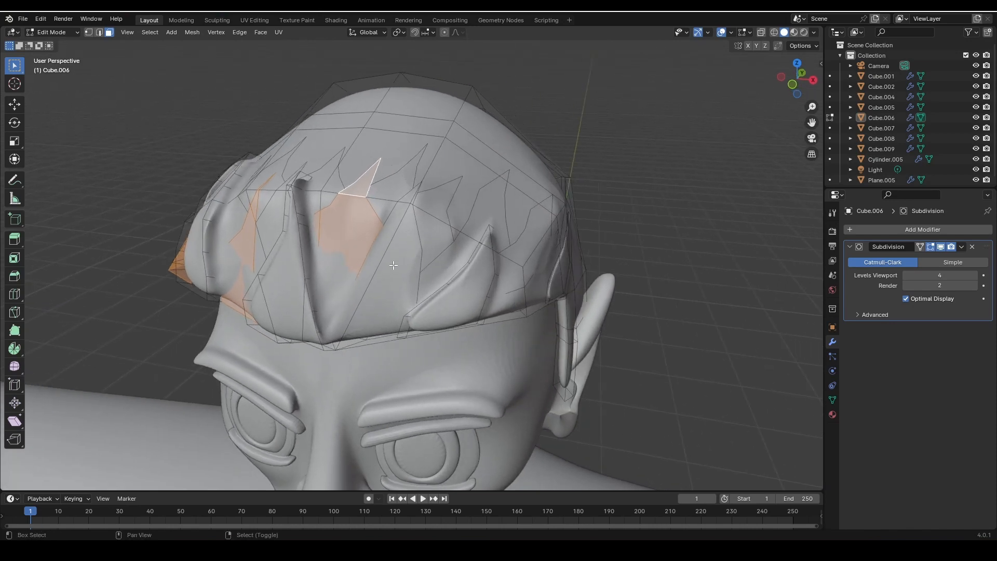
- Add the viewer's-right strand faces around the raised side strand to the selection and extrude the whole second set outward
middle_drag(496, 303, 421, 326)
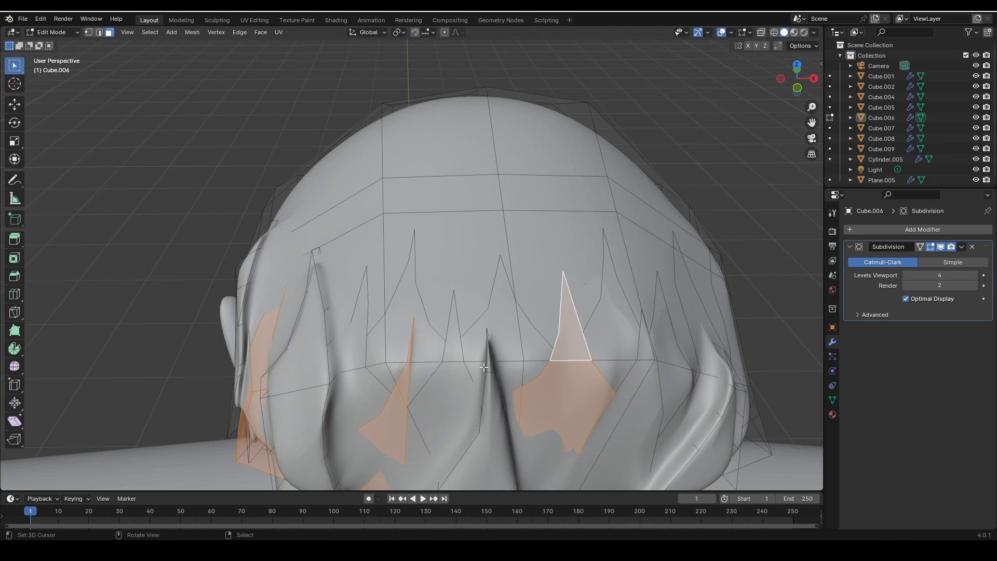
middle_drag(484, 367, 467, 231)
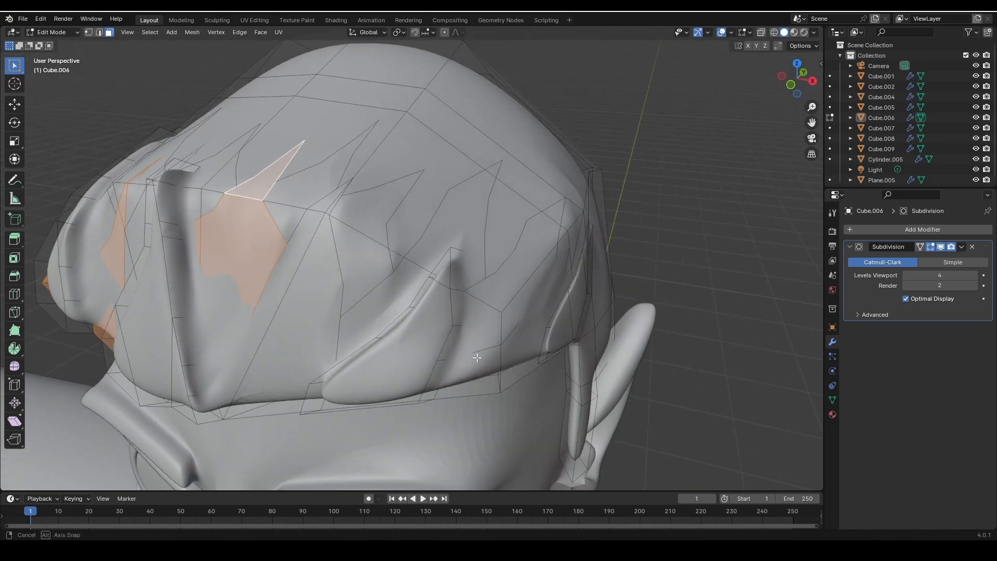
shift+click(467, 209)
shift+click(405, 287)
shift+click(500, 167)
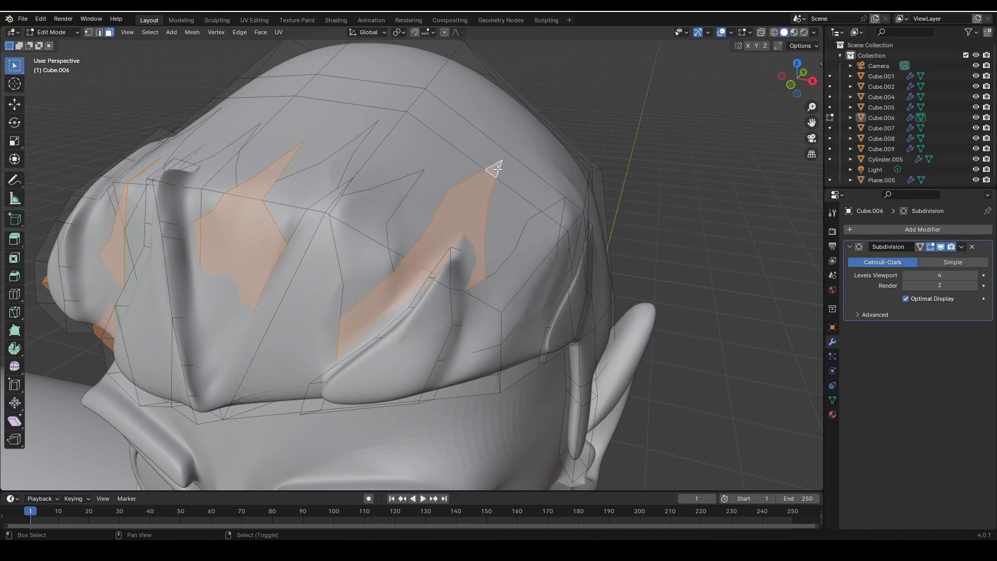
middle_drag(498, 171, 476, 251)
shift+click(404, 280)
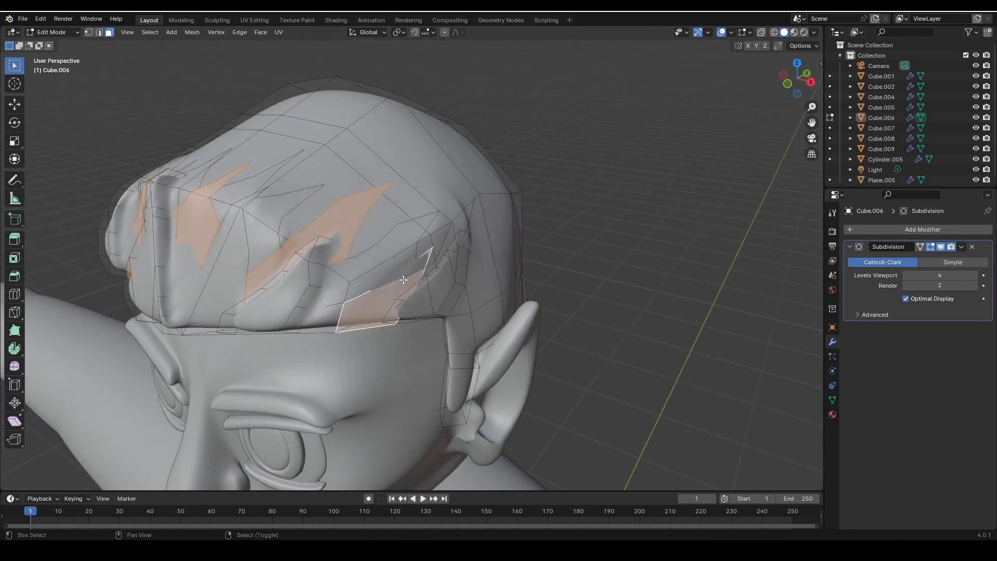
middle_drag(422, 296, 460, 288)
key(g)
key(z)
key(z)
click(414, 290)
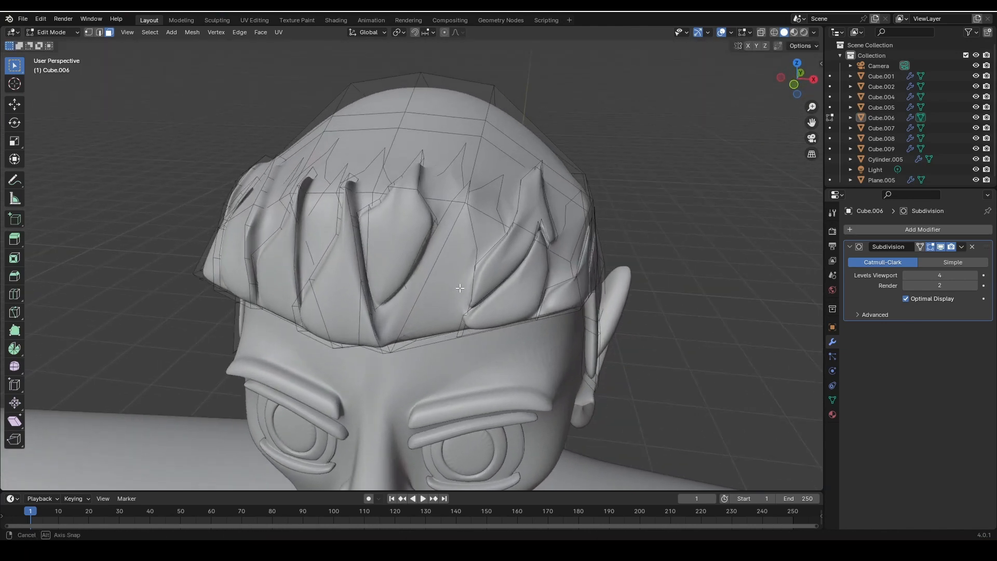
- Select the remaining flat strand faces and tips in the gaps between the raised forehead strands
middle_drag(468, 250, 429, 232)
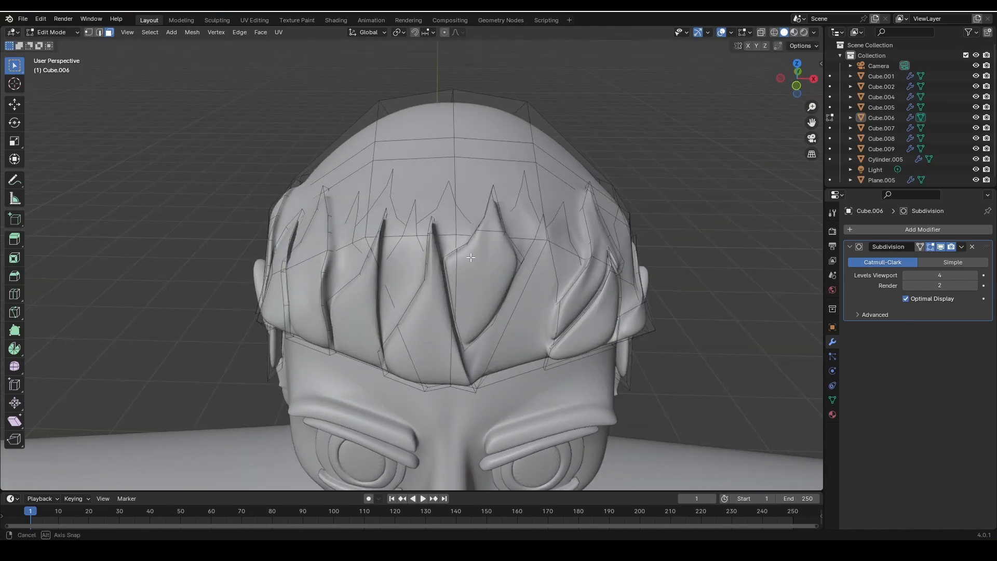
click(353, 224)
shift+click(412, 255)
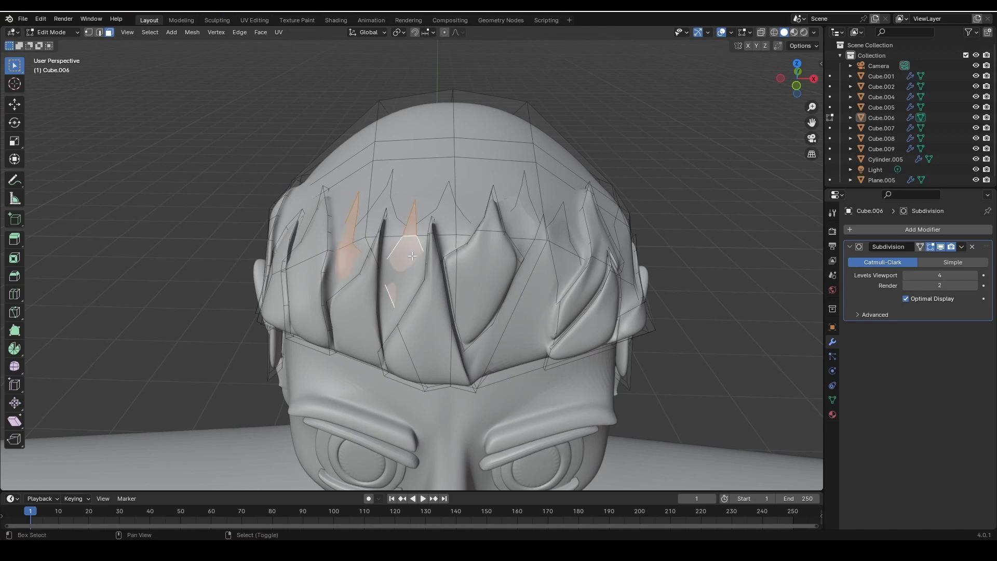
shift+click(524, 288)
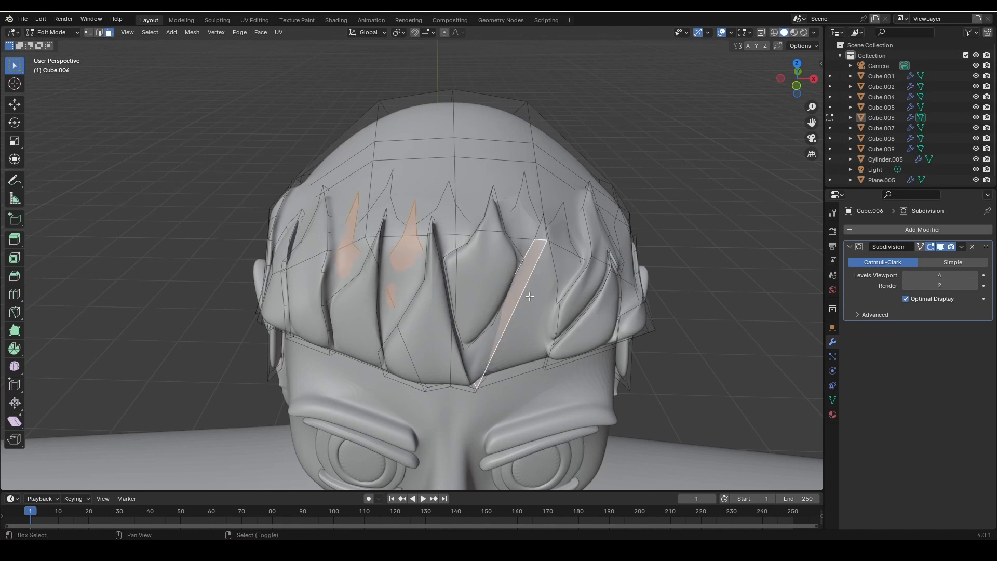
shift+click(545, 234)
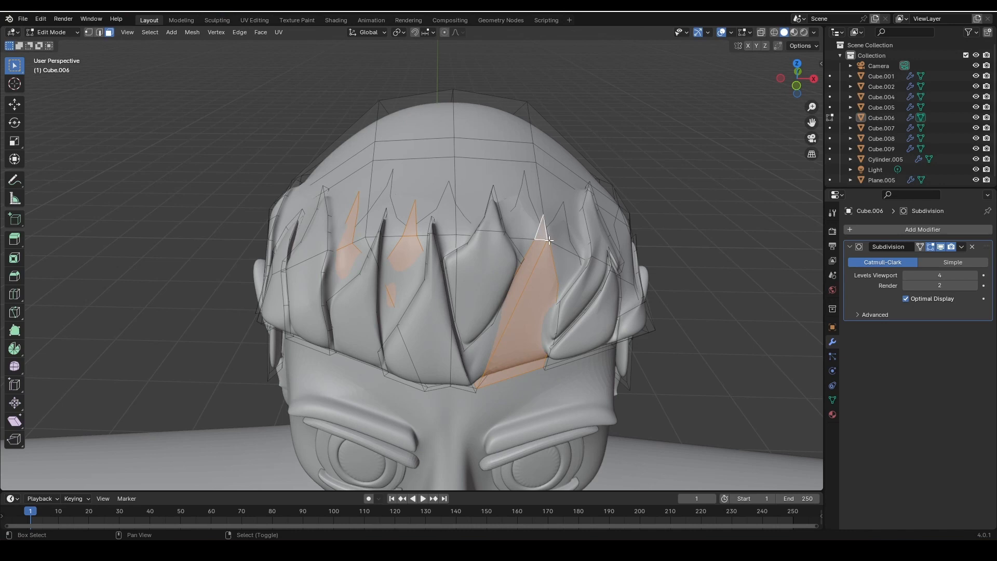
- Add the narrow tip of the central forehead strand to the selection and extrude the selected strands outward
middle_drag(549, 239, 512, 264)
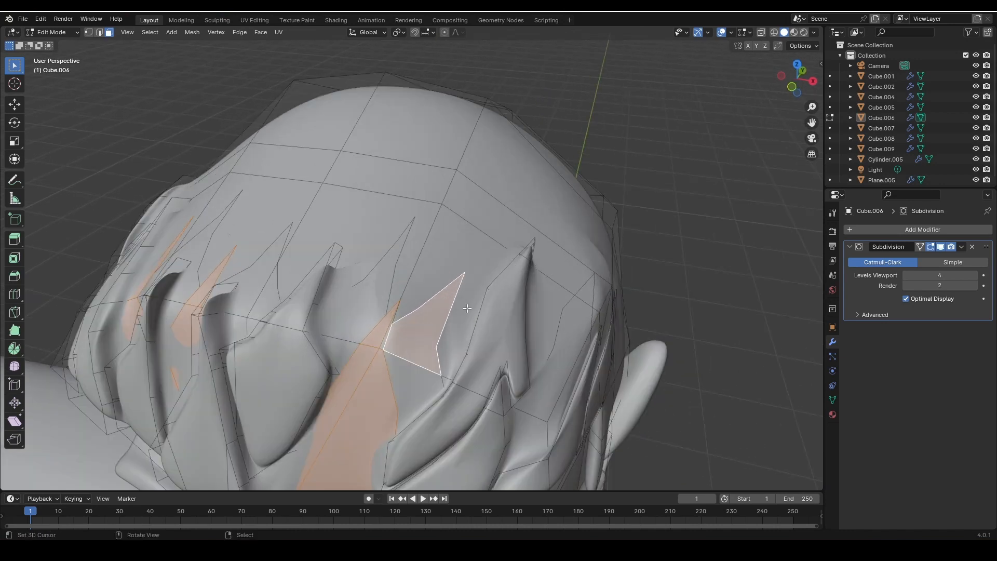
shift+click(393, 350)
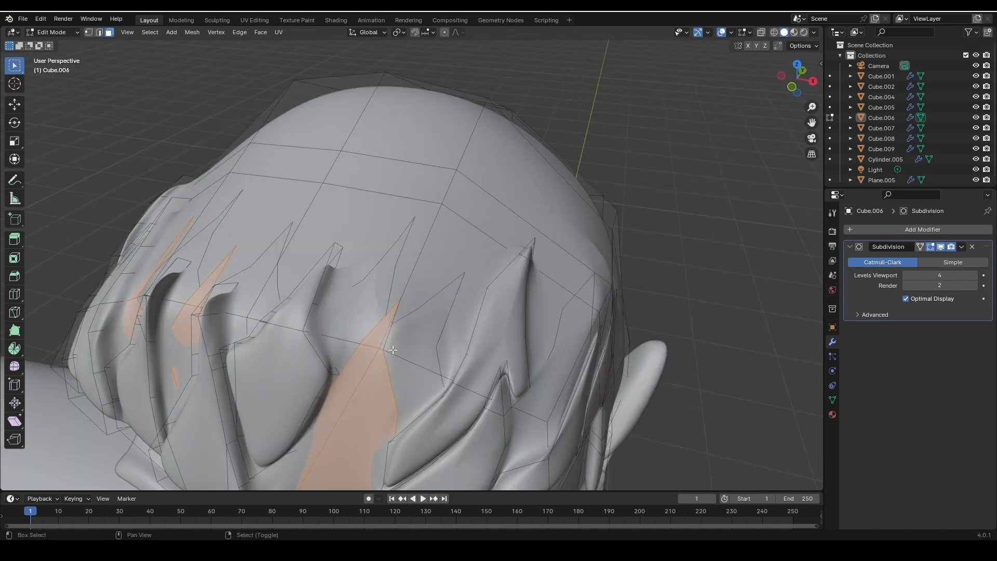
scroll(382, 344, down, 8)
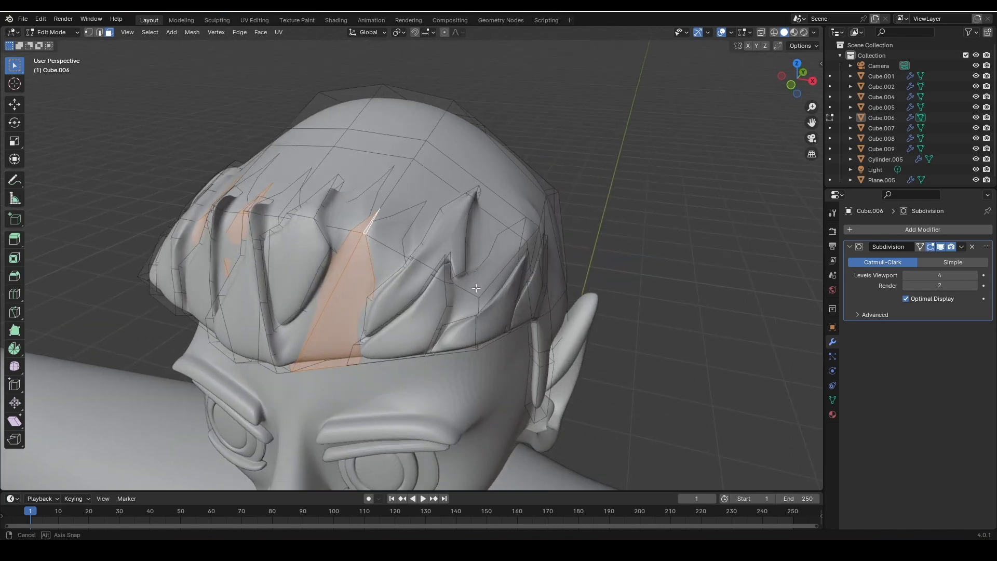
middle_drag(382, 344, 537, 280)
key(e)
click(424, 281)
key(r)
right_click(508, 301)
- Select the faces of the flat pointed strands between the raised ones on the viewer's-right side of the scalp
click(522, 221)
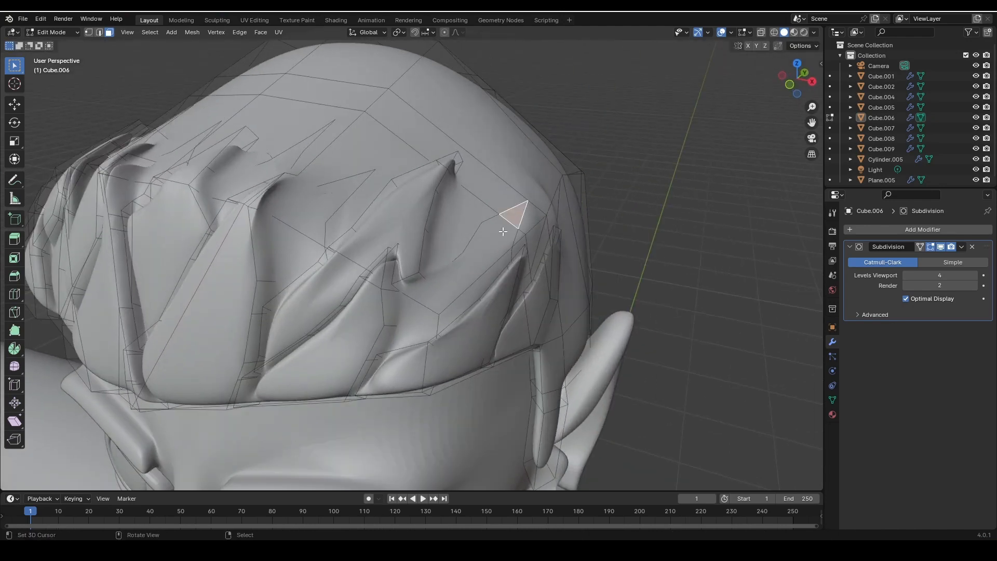
key(e)
click(381, 235)
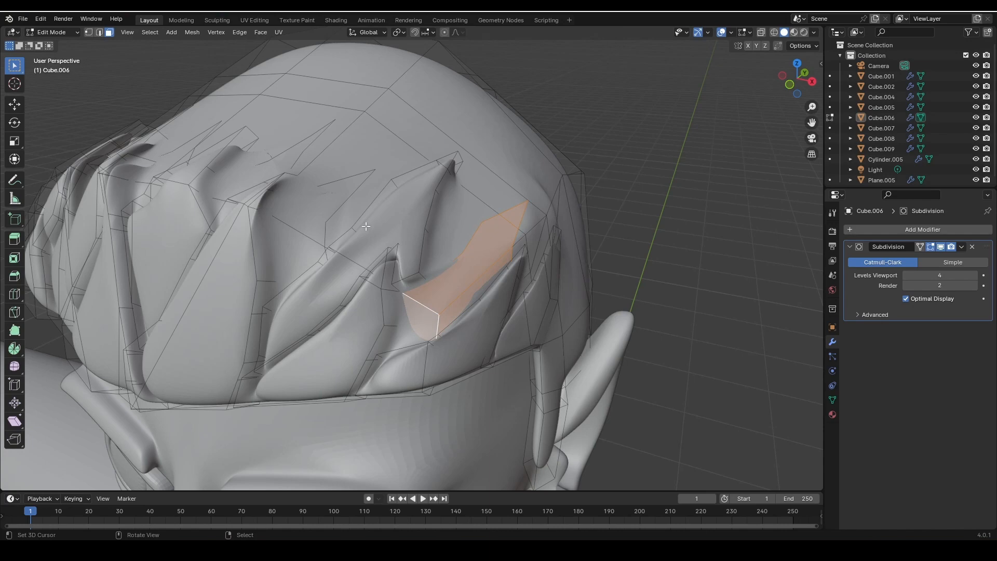
shift+click(366, 227)
middle_drag(365, 226, 492, 308)
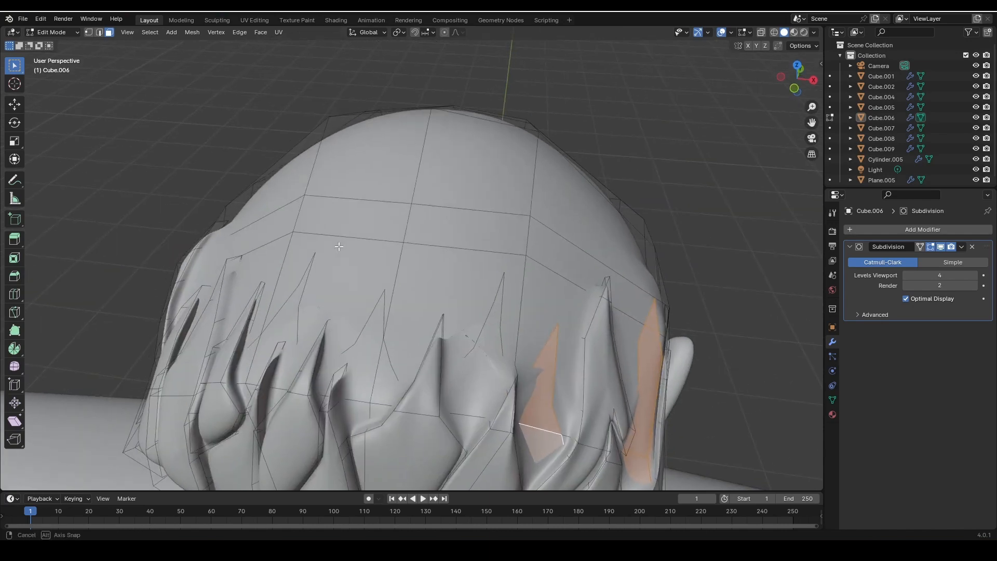
shift+click(496, 322)
- Add the upper strand faces above the central and viewer's-left forehead to the selection, leaving out the large scalp face around them
shift+click(362, 343)
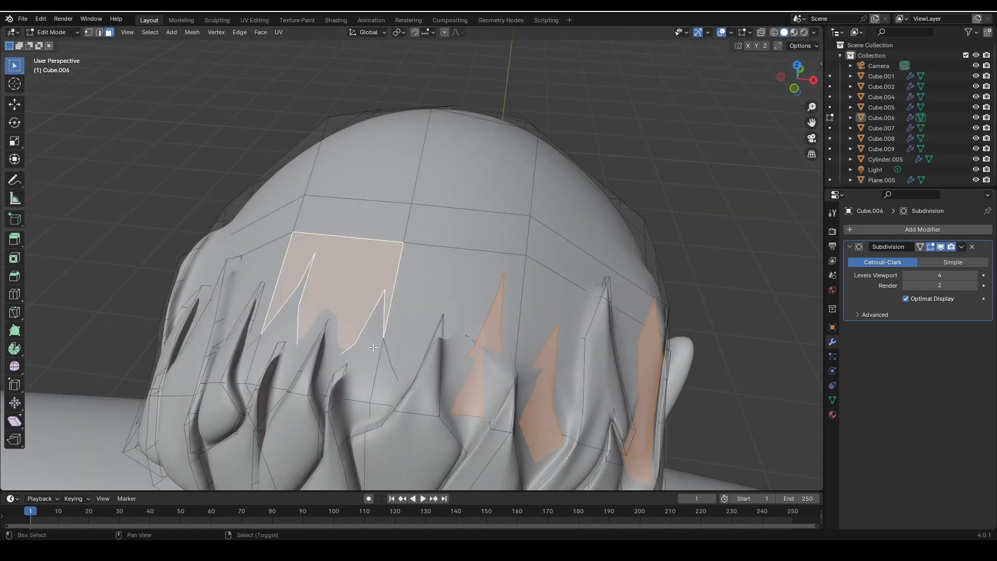
shift+click(373, 347)
shift+click(383, 381)
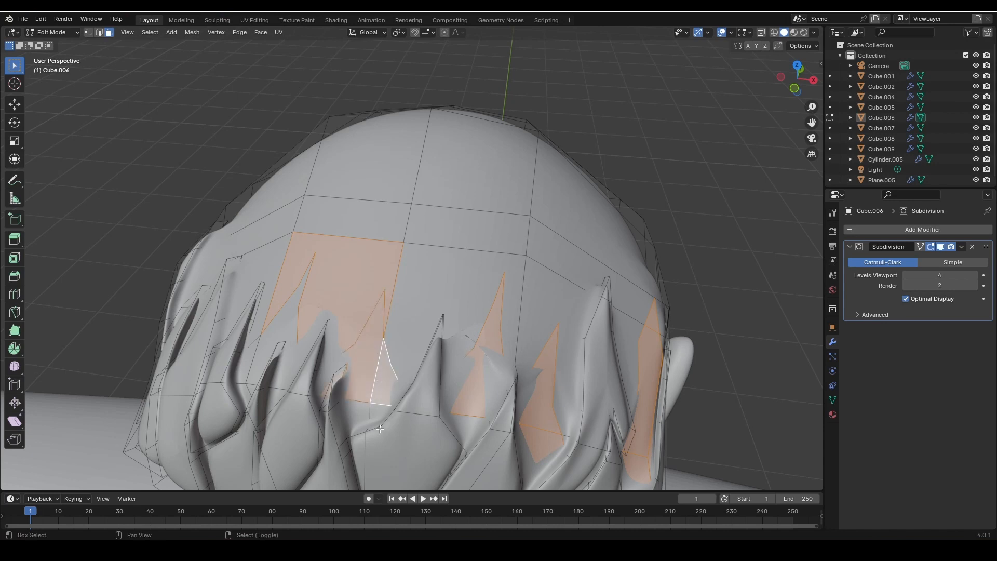
key(b)
key(Escape)
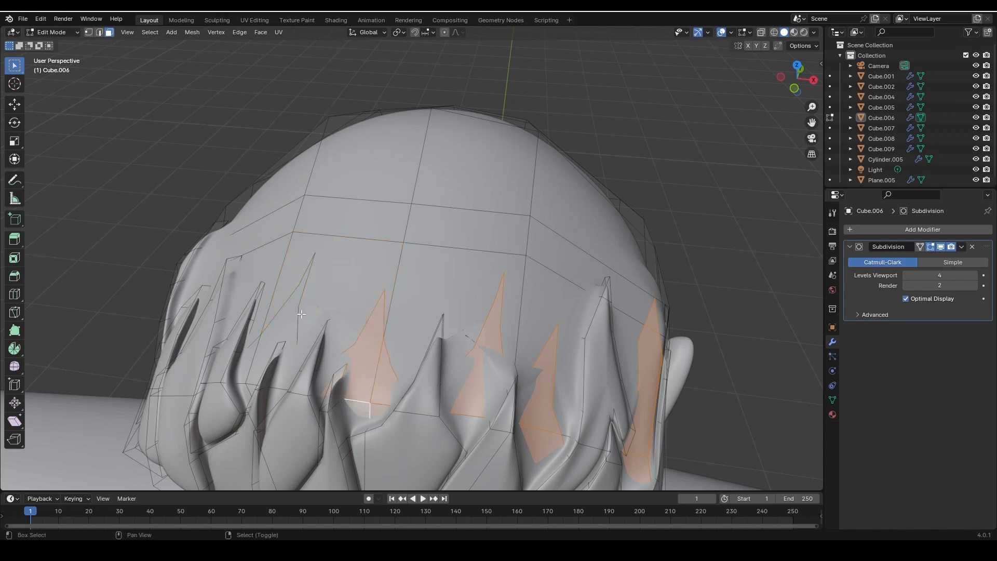
shift+click(288, 326)
shift+click(323, 272)
shift+click(248, 341)
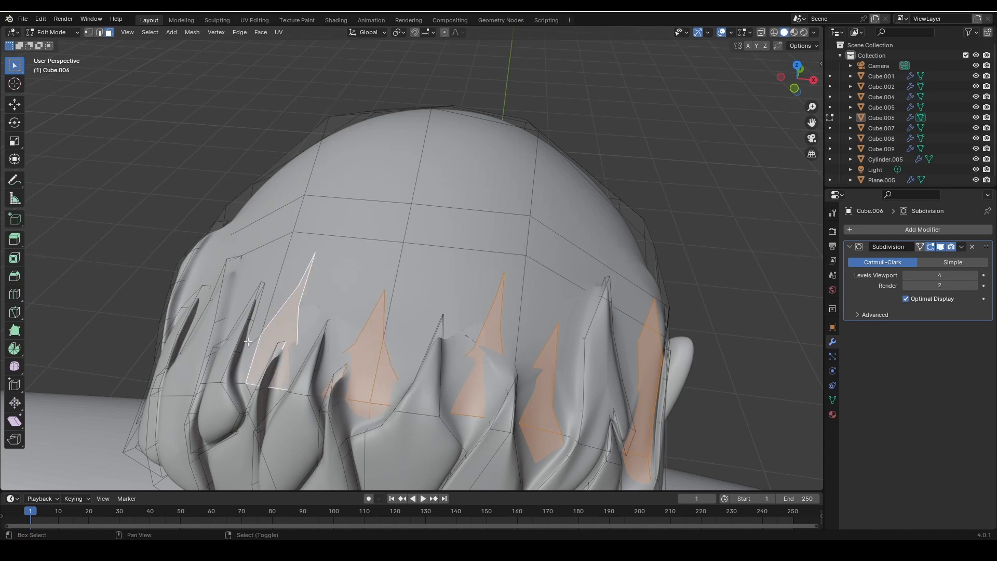
- Shift the selected upper strands along the Z axis
middle_drag(277, 337, 237, 165)
key(g)
key(z)
key(z)
click(255, 284)
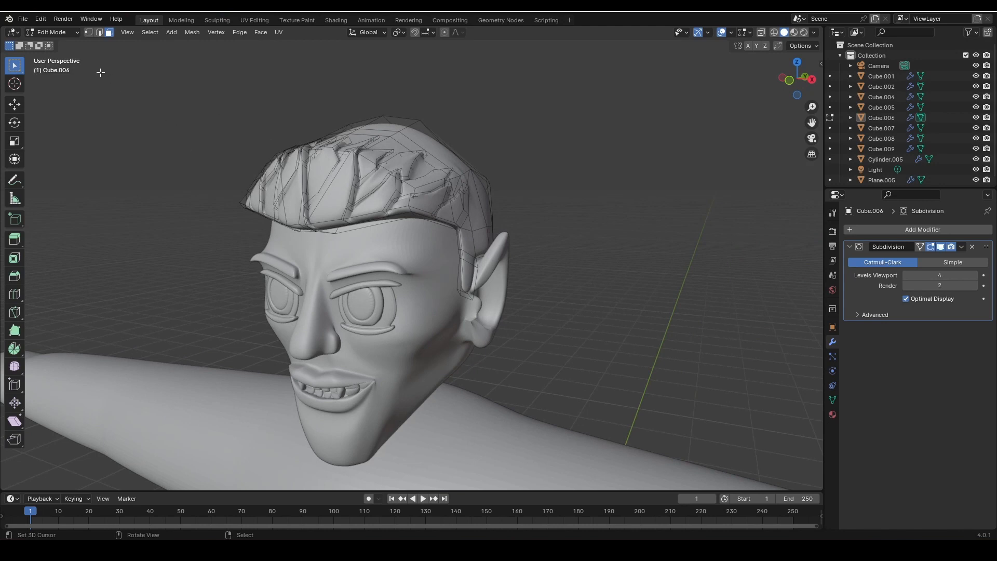
- Inspect the layered hair without its wireframe in Object Mode and return to Edit Mode
click(67, 34)
click(65, 43)
middle_drag(85, 54, 40, 53)
click(52, 32)
click(60, 50)
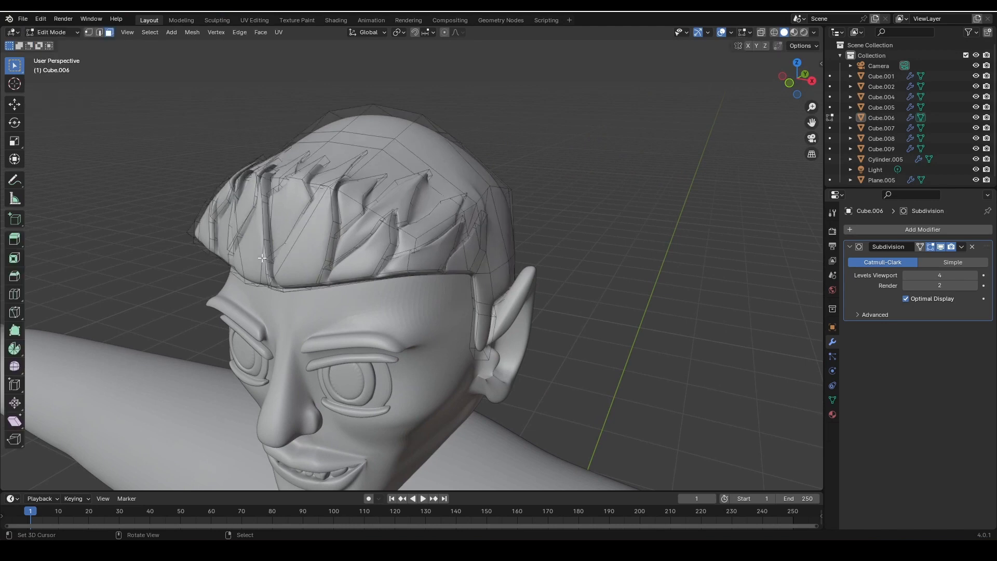
- Select the faces and tip of the wide central forehead strand and move them slightly outward
click(304, 242)
scroll(307, 249, down, 2)
shift+click(314, 290)
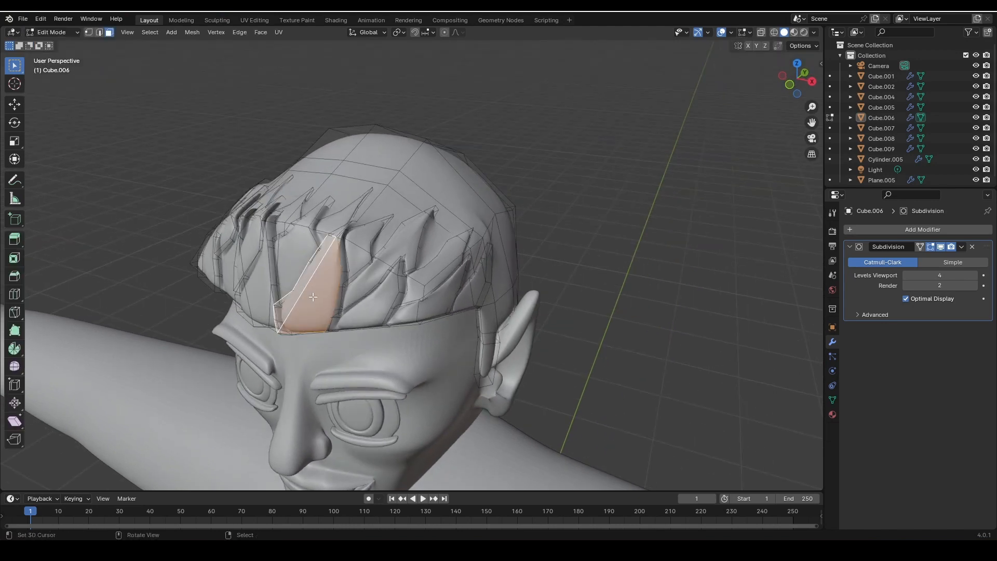
middle_drag(314, 290, 332, 296)
click(227, 199)
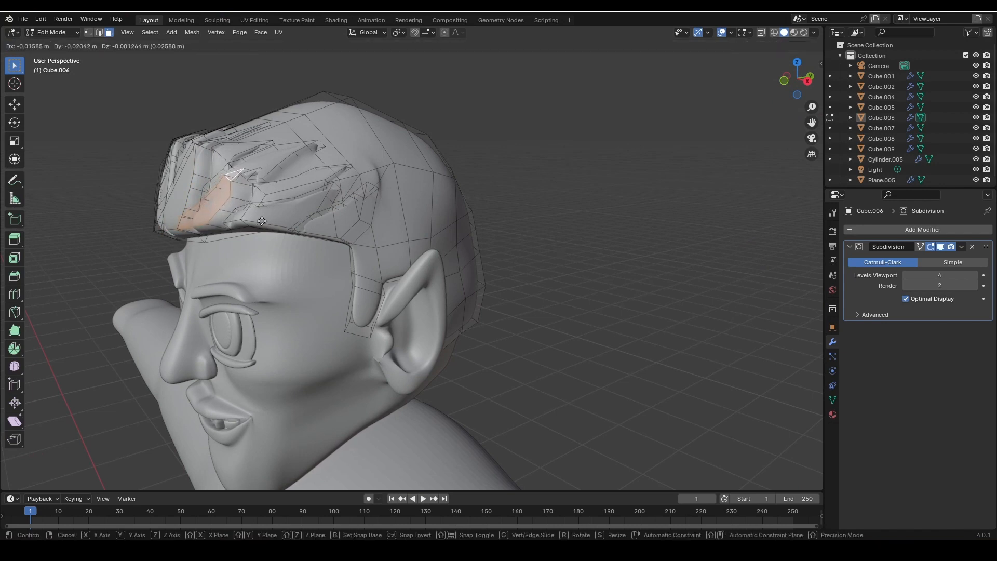
shift+click(234, 182)
click(281, 222)
- Move the raised strand on the viewer's-left side of the forehead slightly
middle_drag(282, 222, 447, 269)
key(g)
click(320, 247)
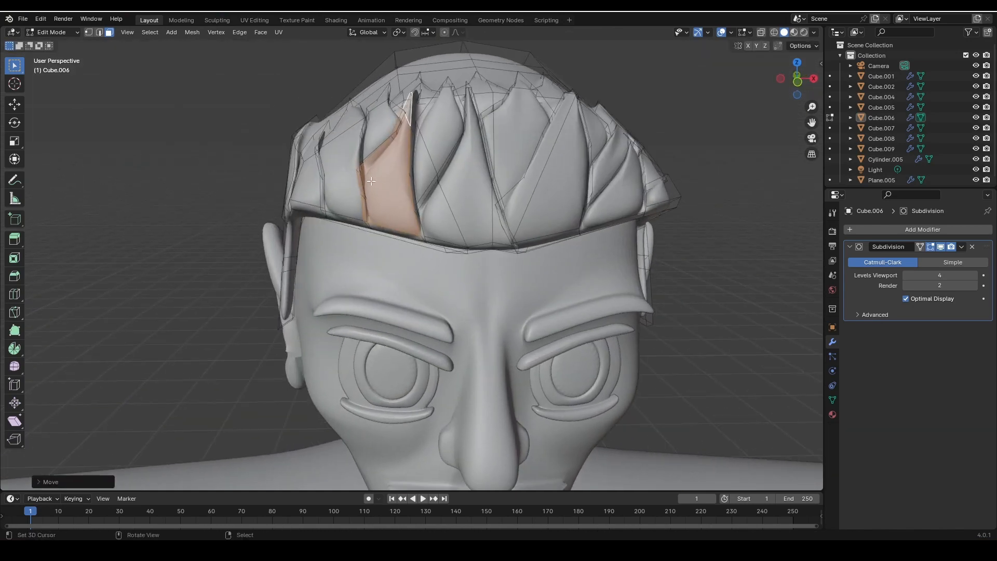
- Select the neighbouring strand towards the viewer's-left temple and undo the last change
click(357, 139)
middle_drag(359, 112, 552, 311)
key(ctrl+z)
middle_drag(416, 198, 419, 214)
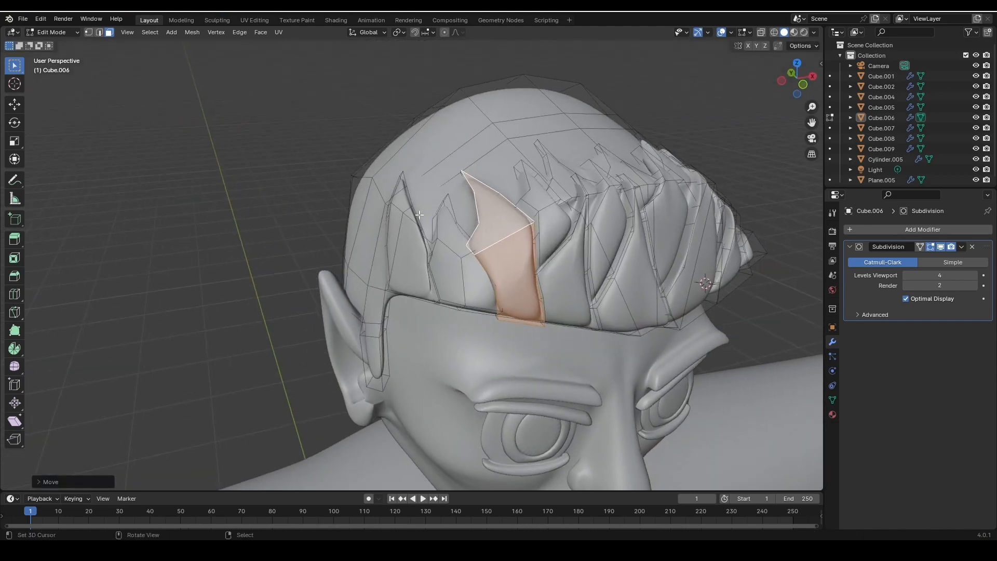
- Select the faces and tips of the two strands at the viewer's-left temple
click(448, 237)
shift+click(450, 266)
shift+click(468, 284)
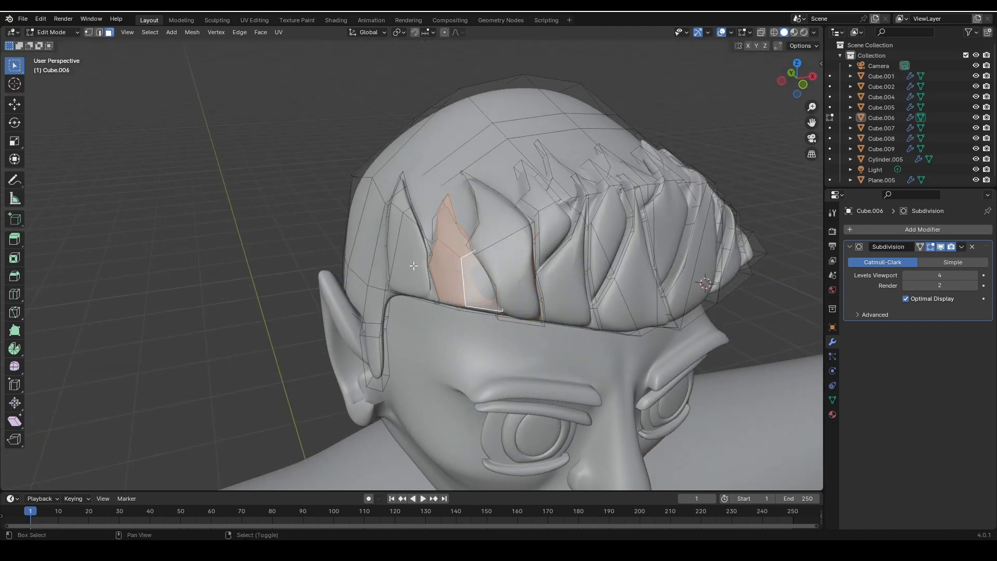
shift+click(406, 245)
shift+click(401, 200)
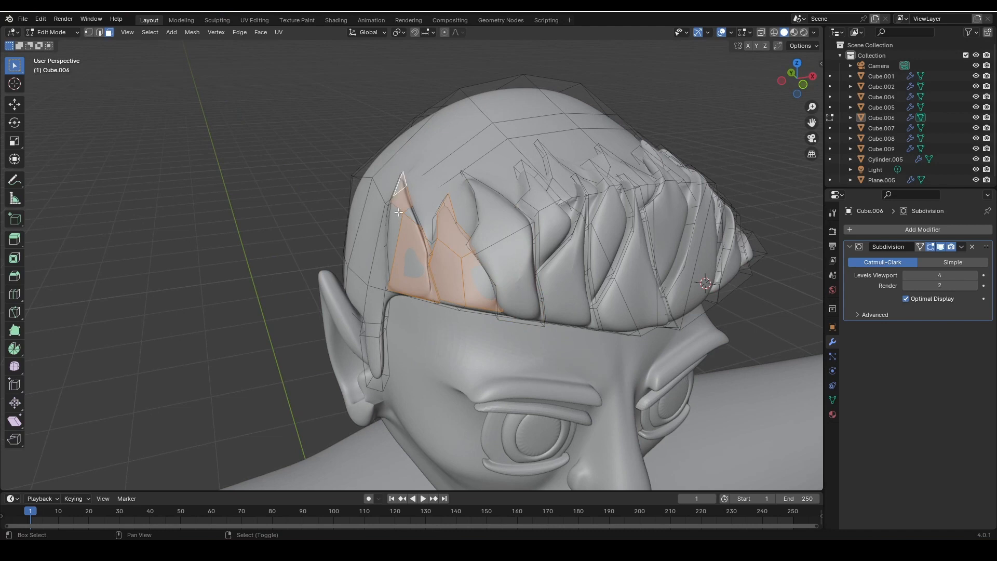
mouse_move(400, 208)
middle_down()
mouse_move(508, 317)
mouse_move(438, 282)
mouse_move(497, 288)
mouse_move(447, 296)
mouse_move(408, 209)
middle_up()
- Clear the face selection, check the adjusted strands in Object Mode and reopen the hair mesh for editing
key(alt+a)
click(52, 32)
click(57, 43)
scroll(469, 309, down, 3)
scroll(438, 282, up, 5)
click(356, 167)
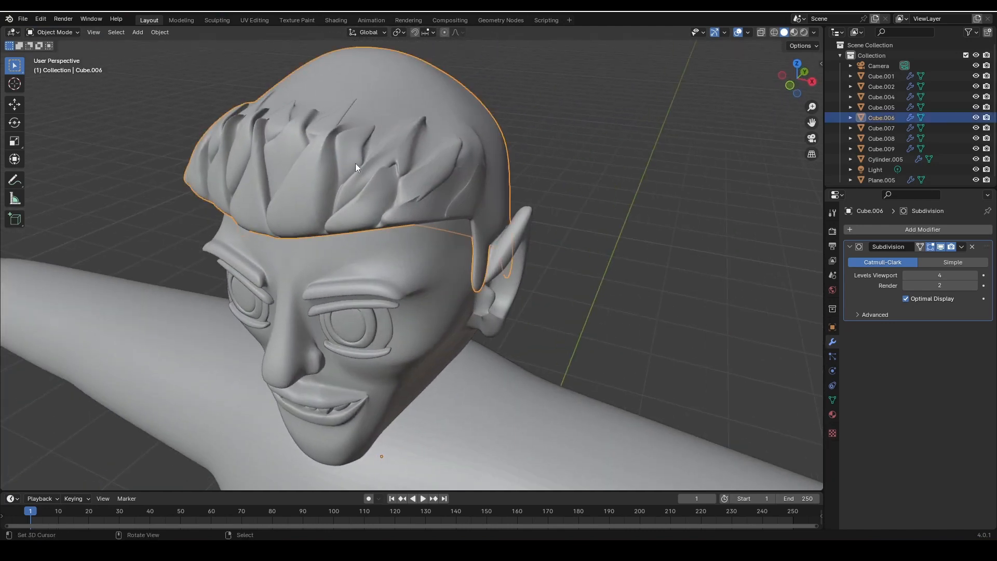
click(69, 34)
click(55, 55)
- Try moving a single strand face and undo the move
middle_drag(291, 233, 446, 244)
scroll(337, 229, up, 2)
click(358, 210)
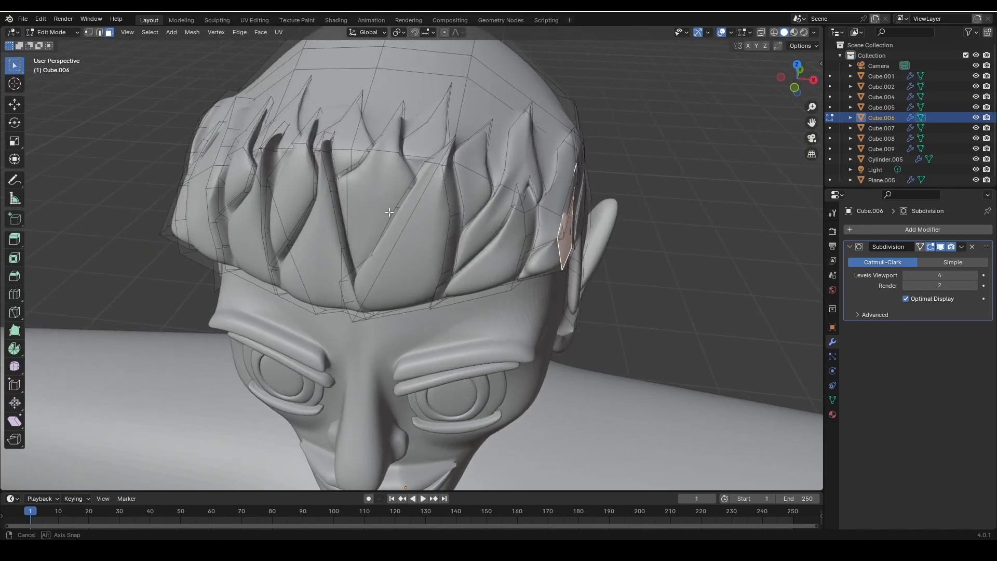
key(g)
click(451, 247)
key(ctrl+z)
- Return to Object Mode to examine the layered hair from the front and sides, and deselect it
scroll(451, 247, down, 4)
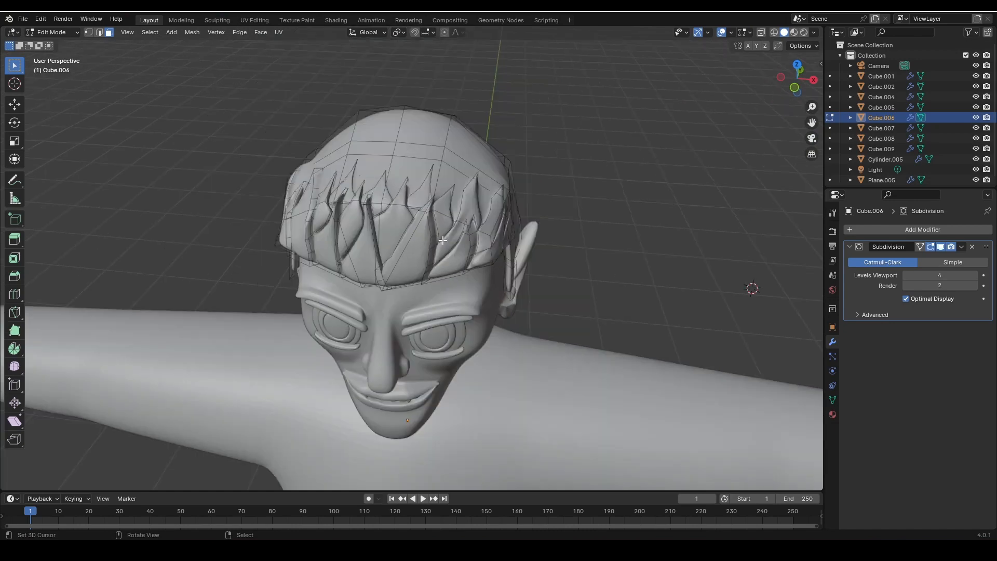
scroll(398, 157, up, 1)
middle_drag(97, 62, 142, 47)
click(52, 32)
click(52, 44)
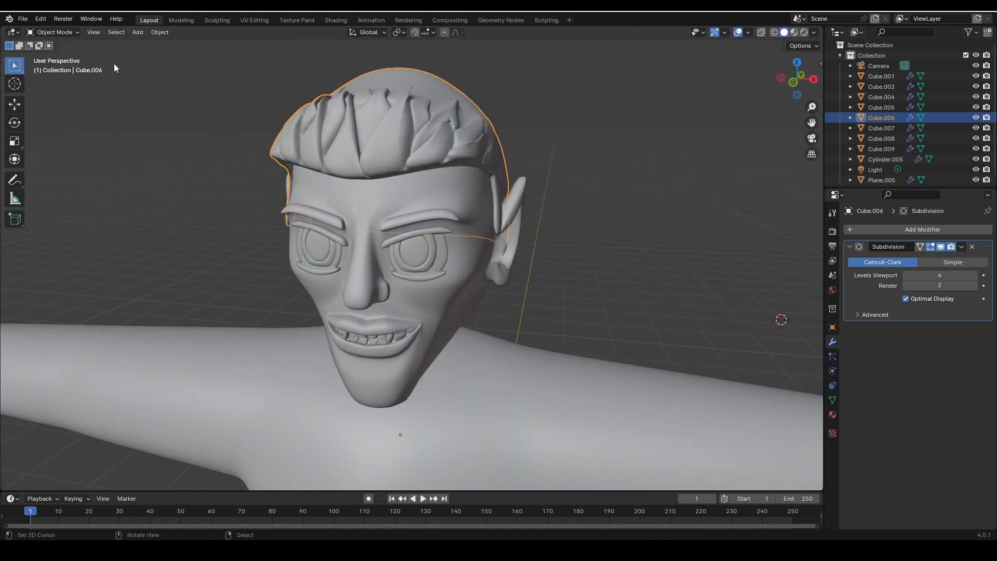
middle_drag(290, 187, 419, 217)
scroll(447, 224, up, 4)
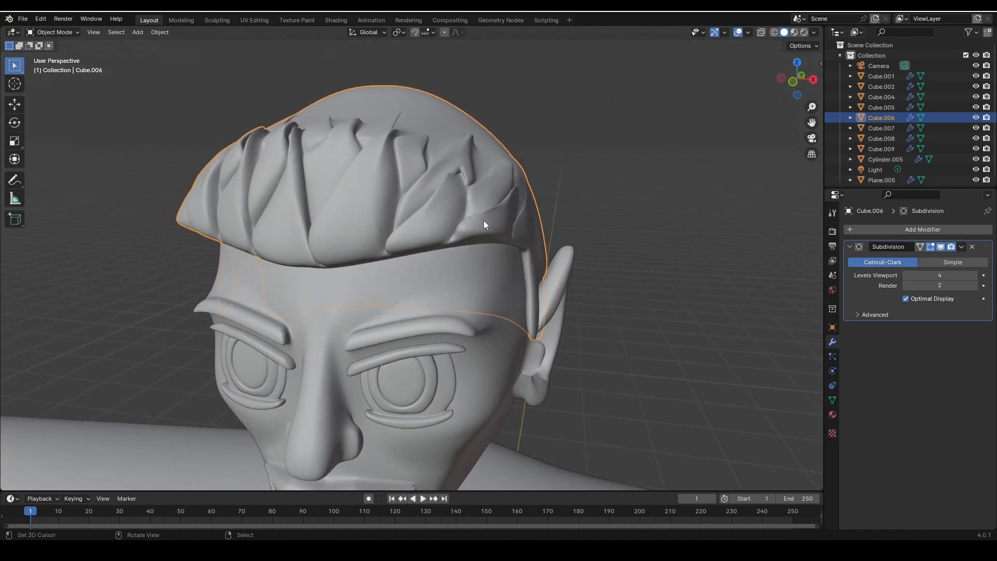
middle_drag(484, 225, 459, 229)
scroll(459, 225, down, 2)
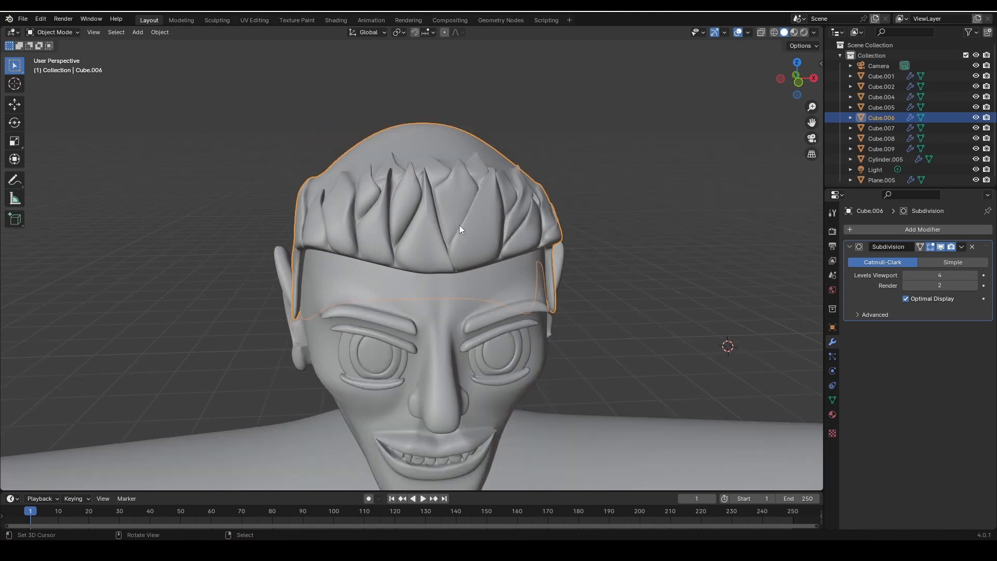
middle_drag(459, 225, 408, 211)
key(alt+a)
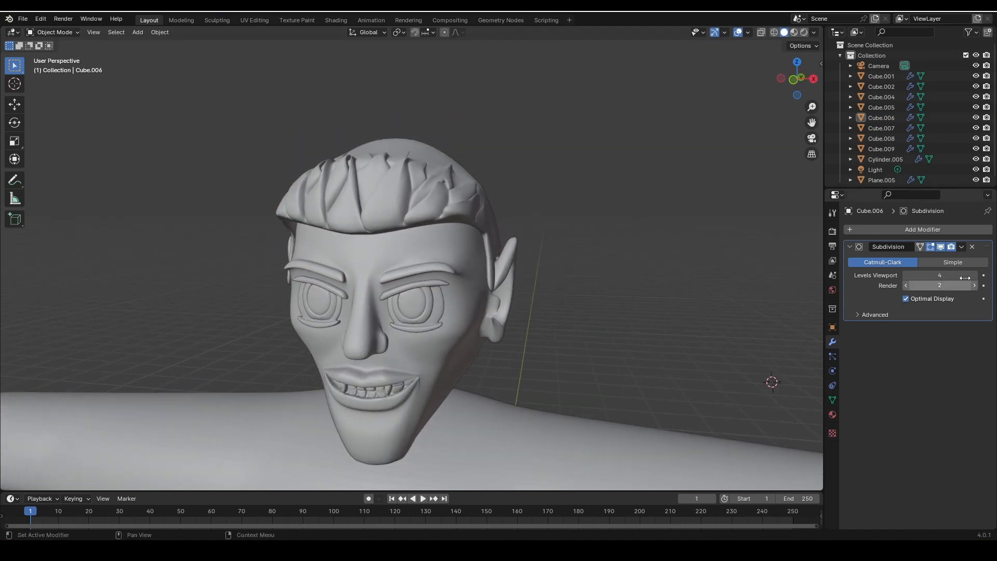
- Set the hair's Subdivision viewport level to 2 and apply the modifier
click(904, 275)
click(904, 275)
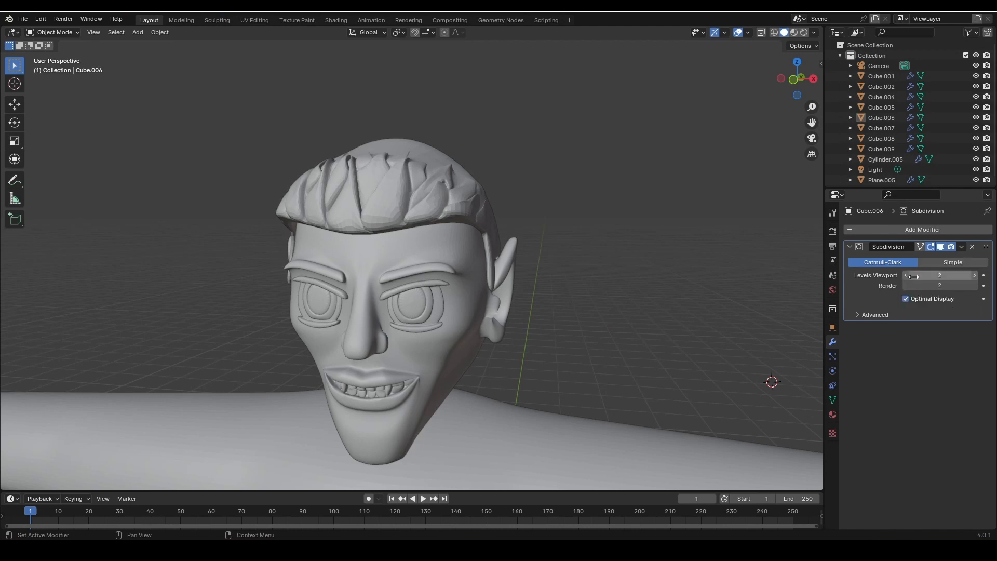
click(960, 247)
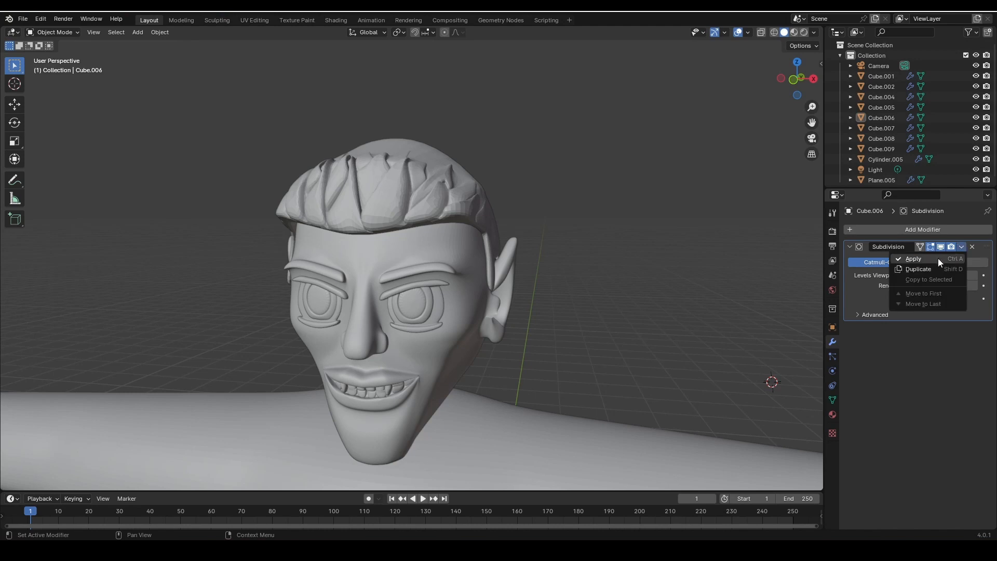
click(937, 258)
- Enter Edit Mode on the subdivided hair mesh and switch to edge selection
middle_drag(756, 318, 690, 320)
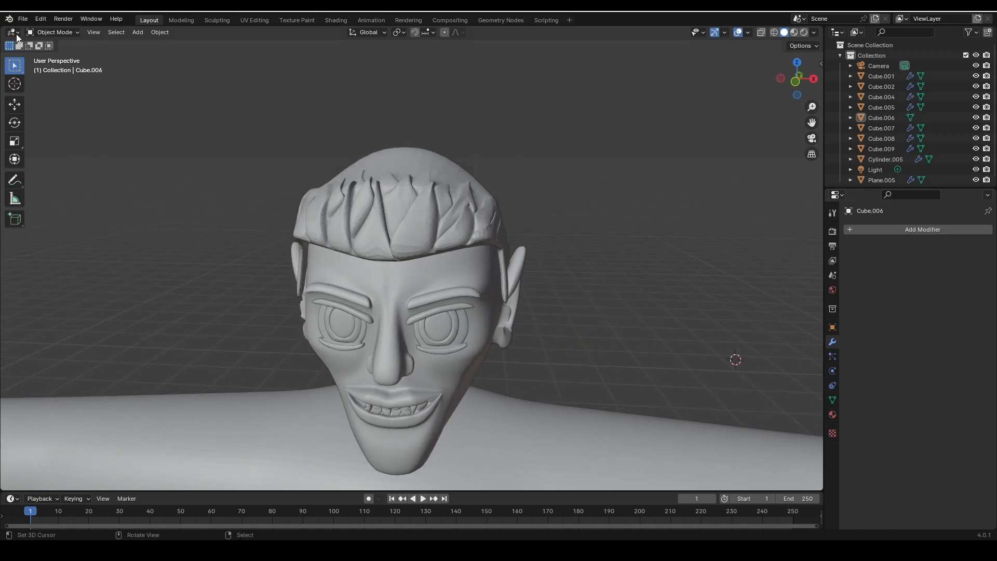
click(52, 32)
click(53, 56)
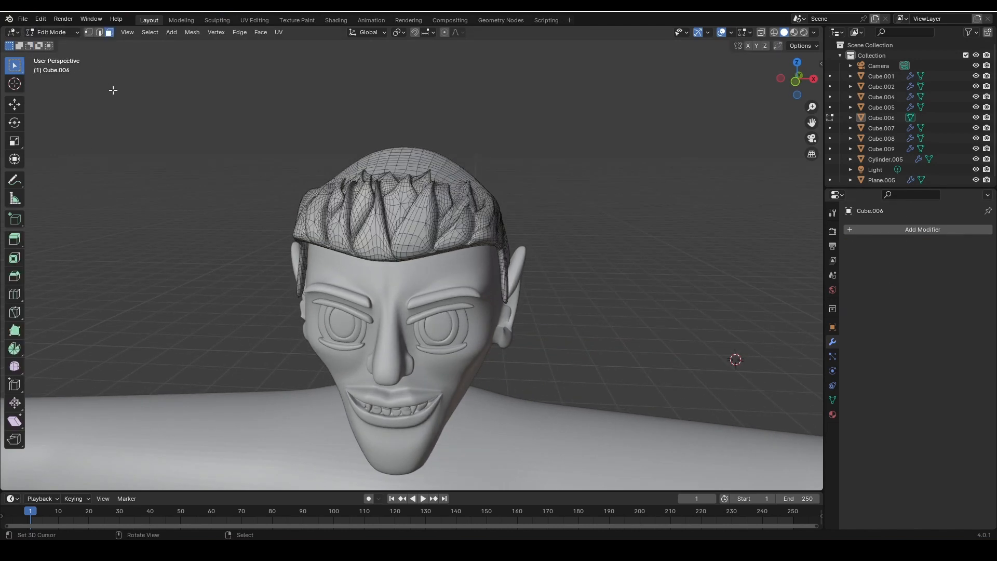
scroll(379, 187, up, 7)
scroll(386, 180, down, 2)
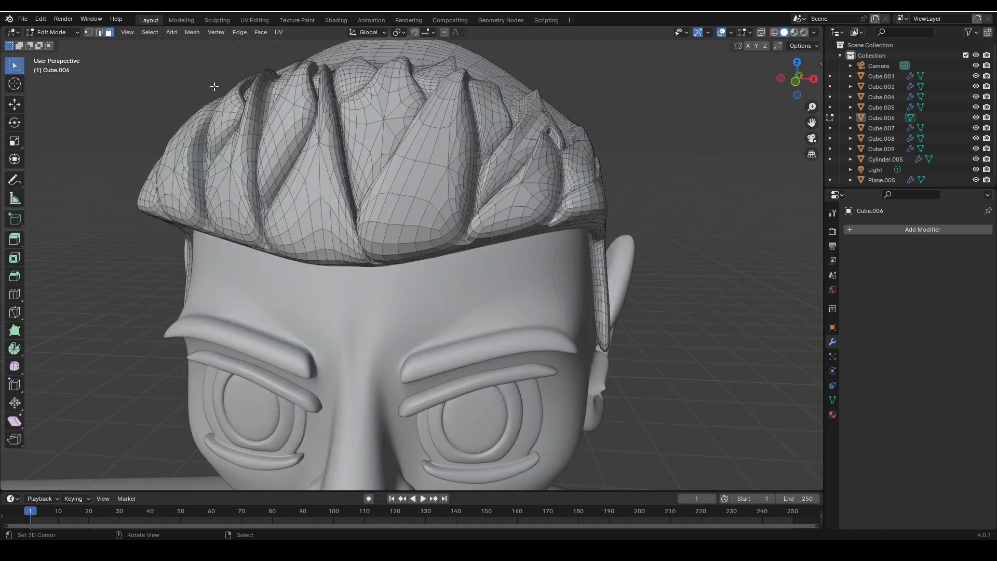
click(99, 33)
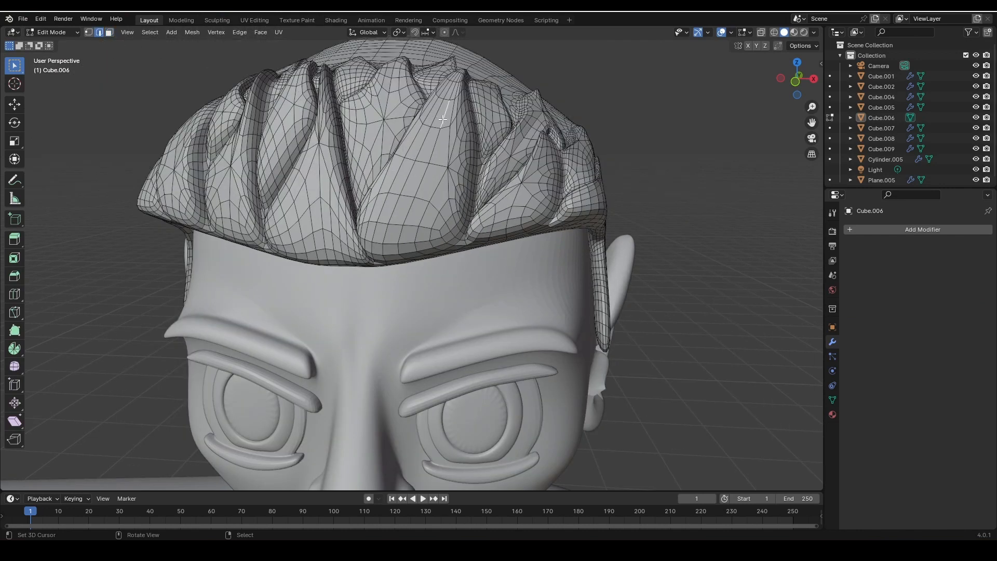
- Select several lengthwise edge lines running from tip to hairline on the large front strand beside the forehead's centre
shift+click(435, 147)
shift+click(421, 182)
shift+click(409, 213)
shift+click(399, 247)
shift+click(398, 174)
shift+click(383, 208)
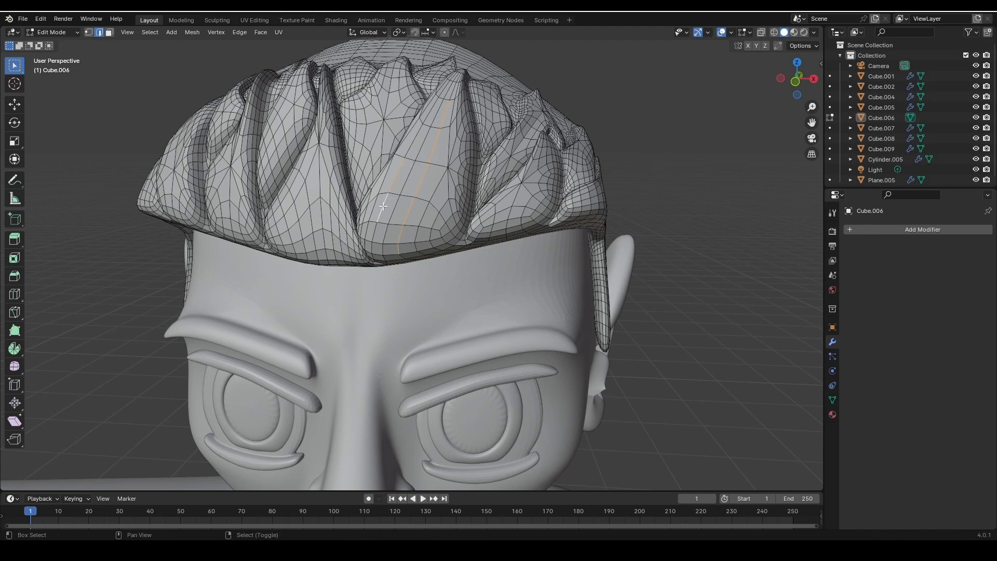
shift+click(374, 231)
shift+click(372, 253)
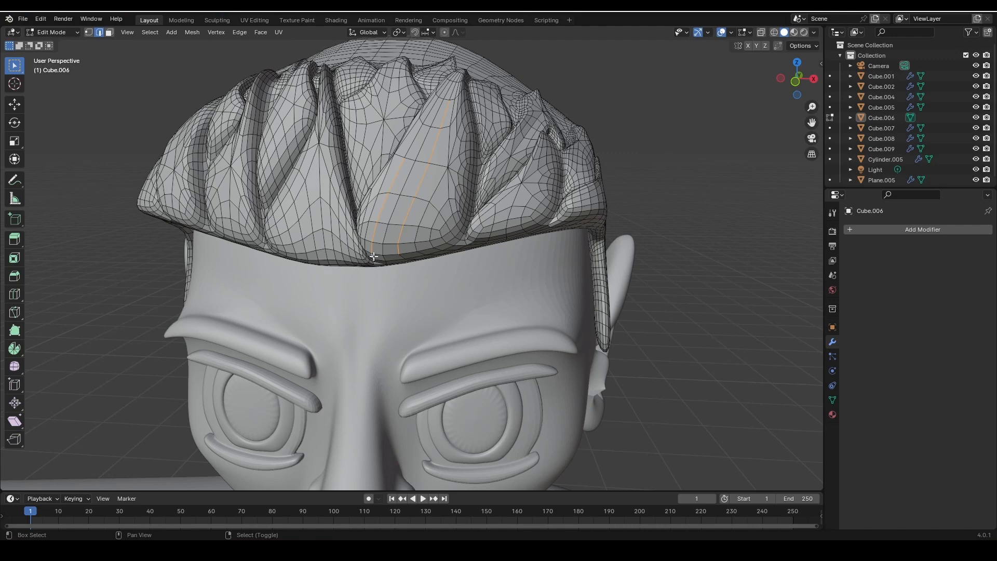
shift+click(401, 257)
middle_drag(409, 261, 421, 216)
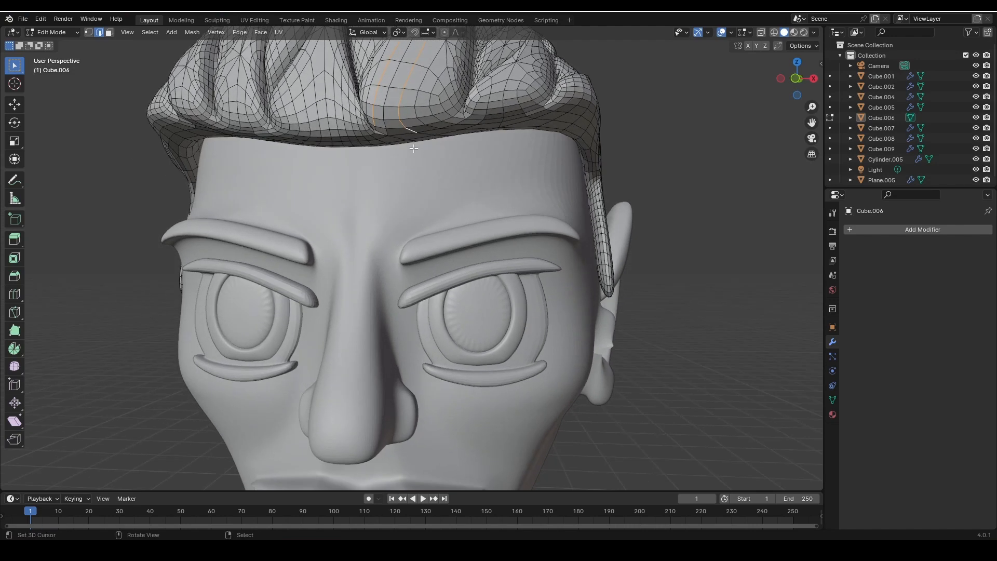
middle_drag(413, 148, 415, 151)
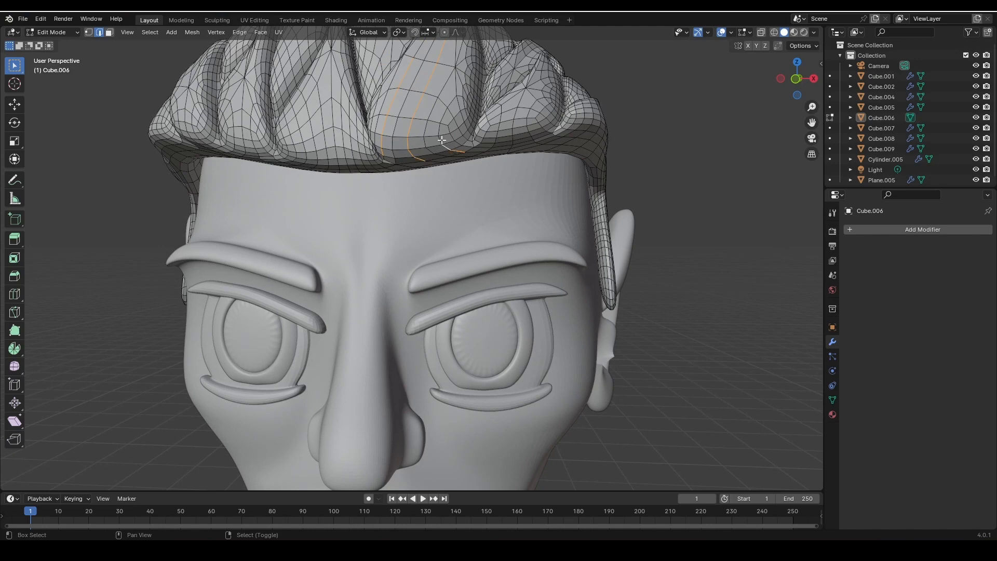
middle_drag(448, 107, 397, 197)
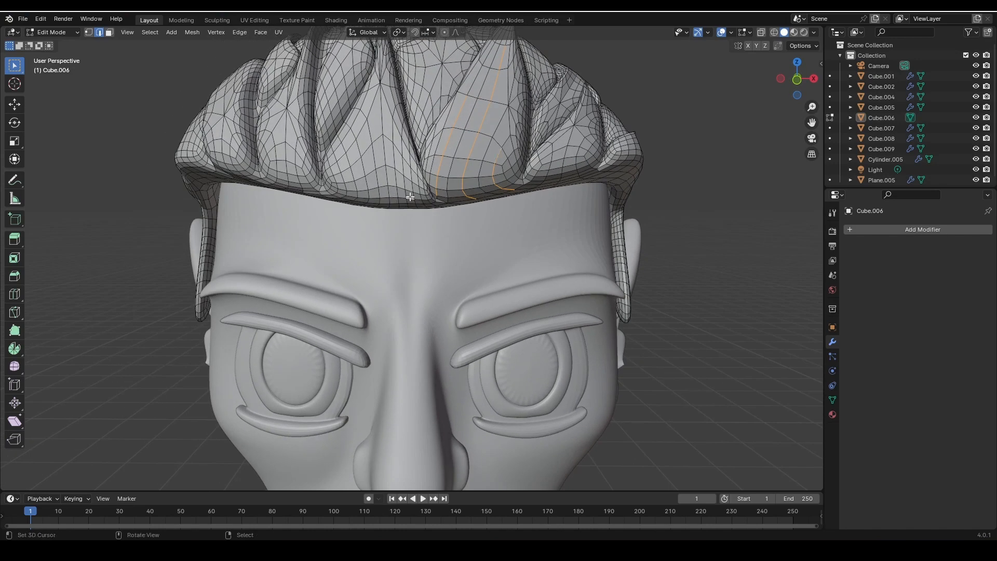
- Add lengthwise edge lines on the neighbouring central front strand to the selection
alt+shift+click(407, 195)
alt+shift+click(387, 179)
shift+click(379, 108)
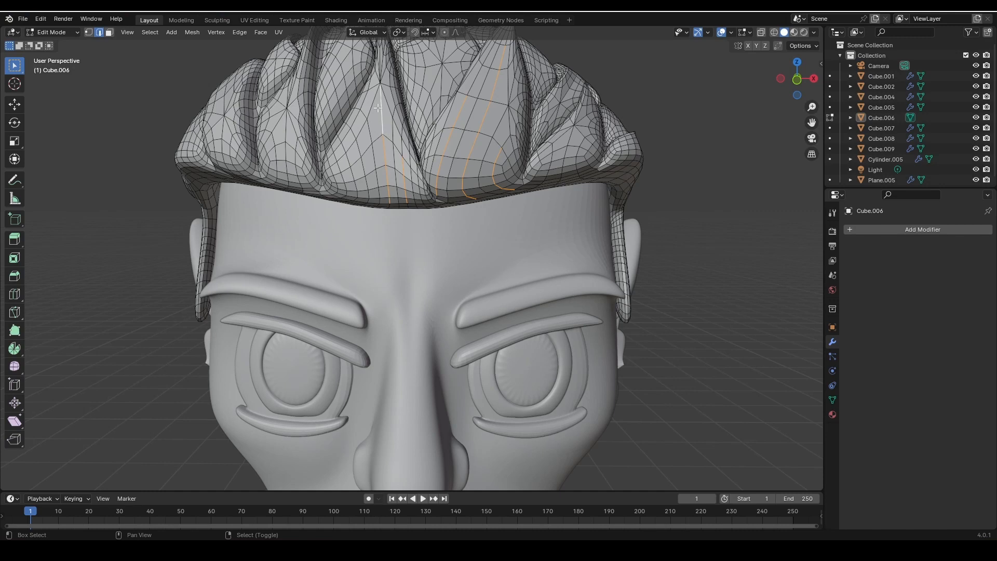
shift+click(360, 150)
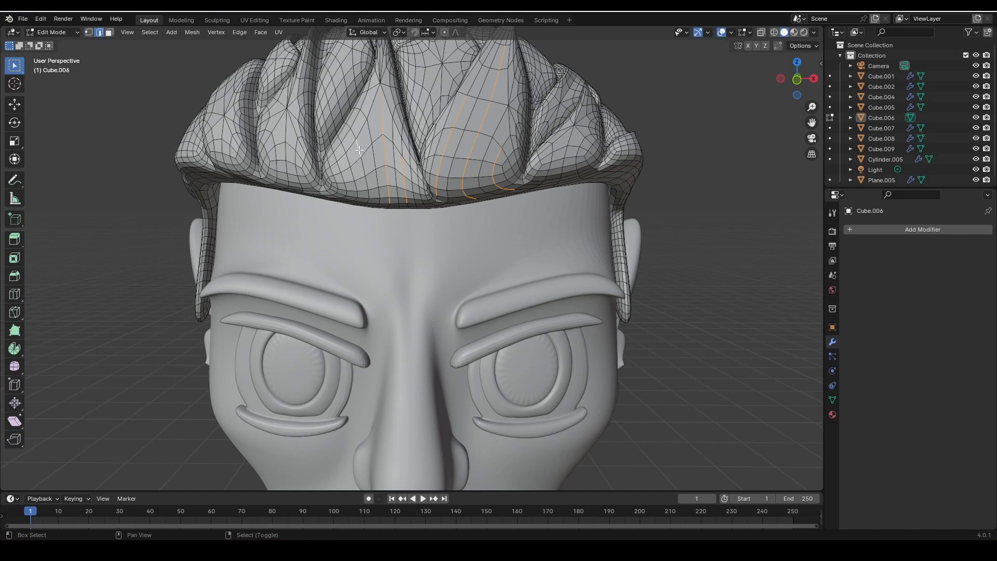
shift+click(366, 187)
shift+click(346, 190)
key(b)
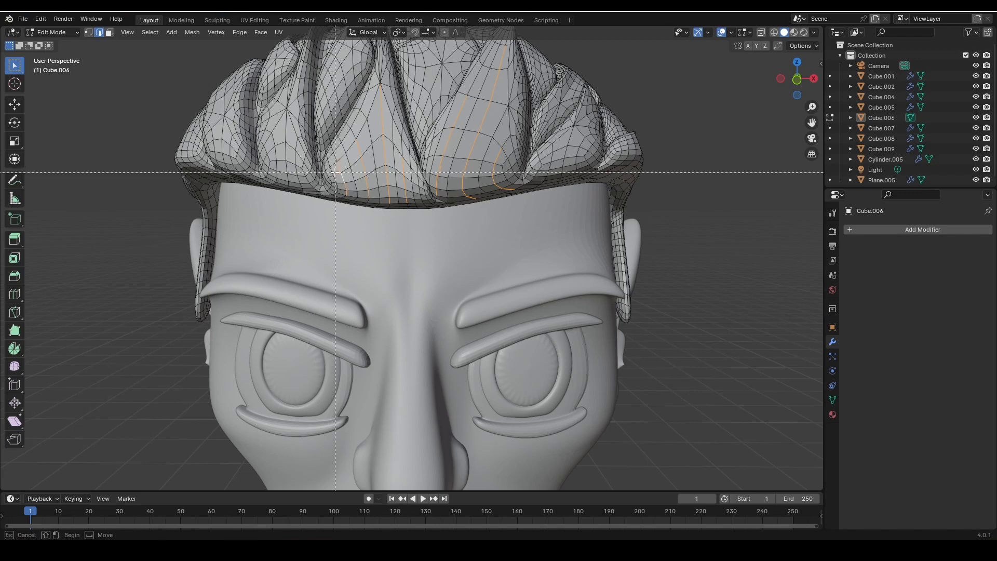
key(Escape)
- Move the selected strand edges slightly to form fine hair grooves, and return to Object Mode
middle_drag(335, 172, 444, 198)
key(g)
click(433, 199)
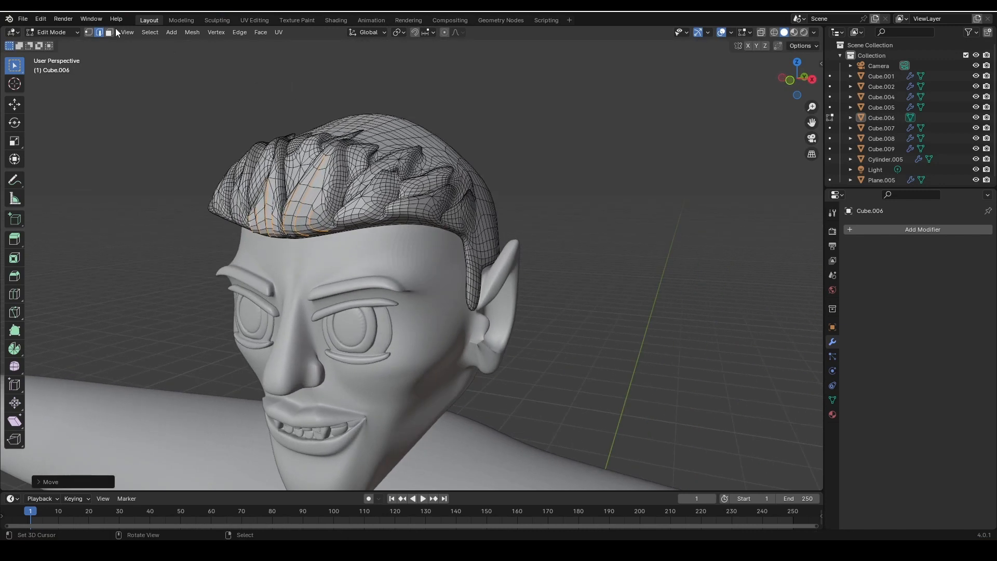
click(55, 32)
click(50, 43)
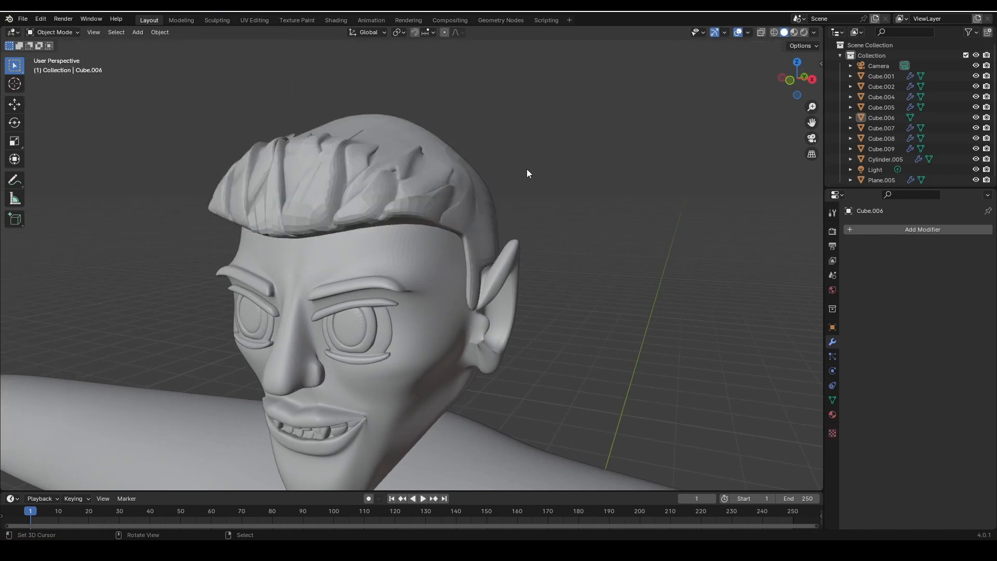
- Add a Subdivision Surface modifier to the hair and set its viewport level to 2
click(893, 233)
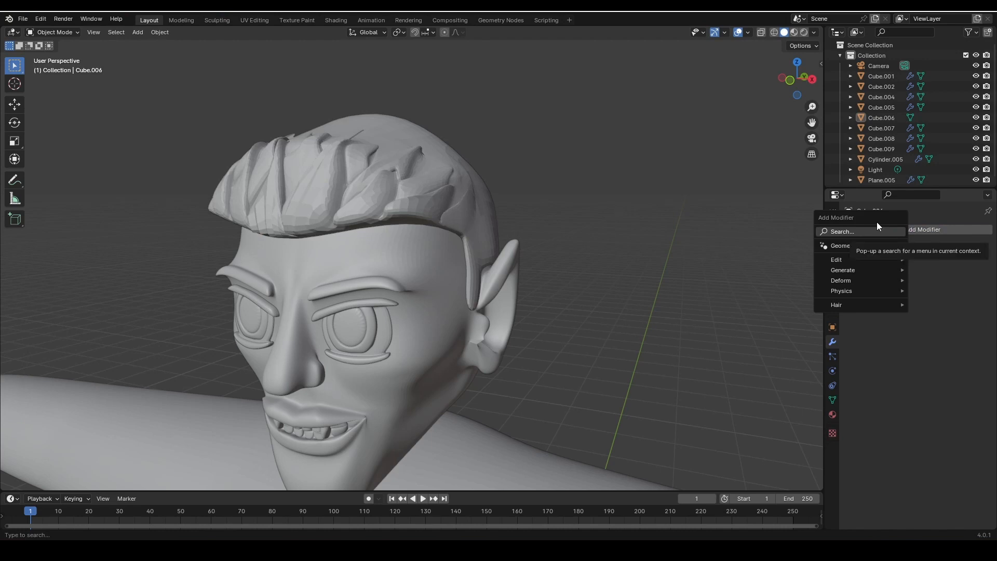
click(877, 222)
text(sub)
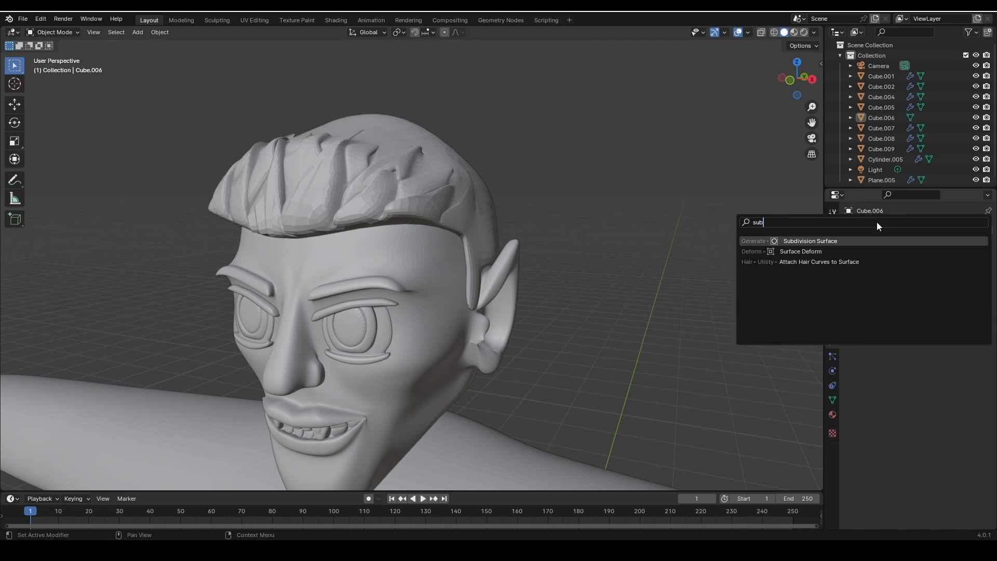
key(Return)
middle_drag(642, 313, 862, 365)
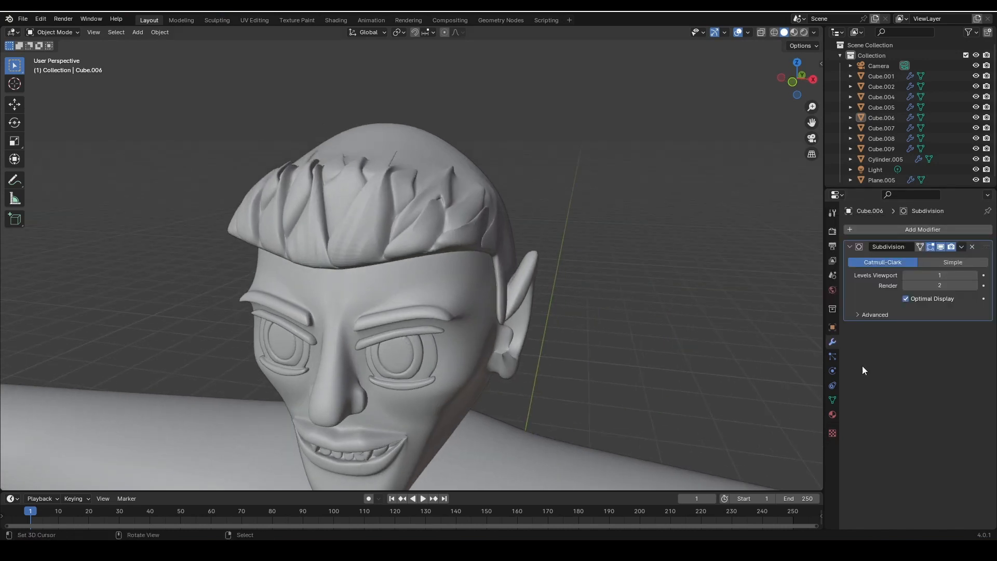
click(974, 273)
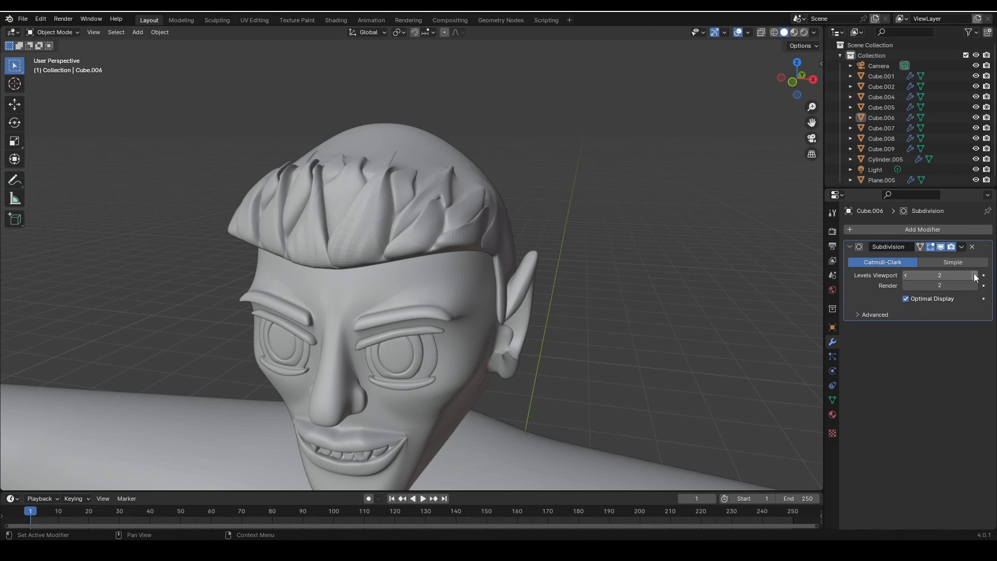
middle_drag(550, 326, 574, 338)
scroll(582, 337, up, 2)
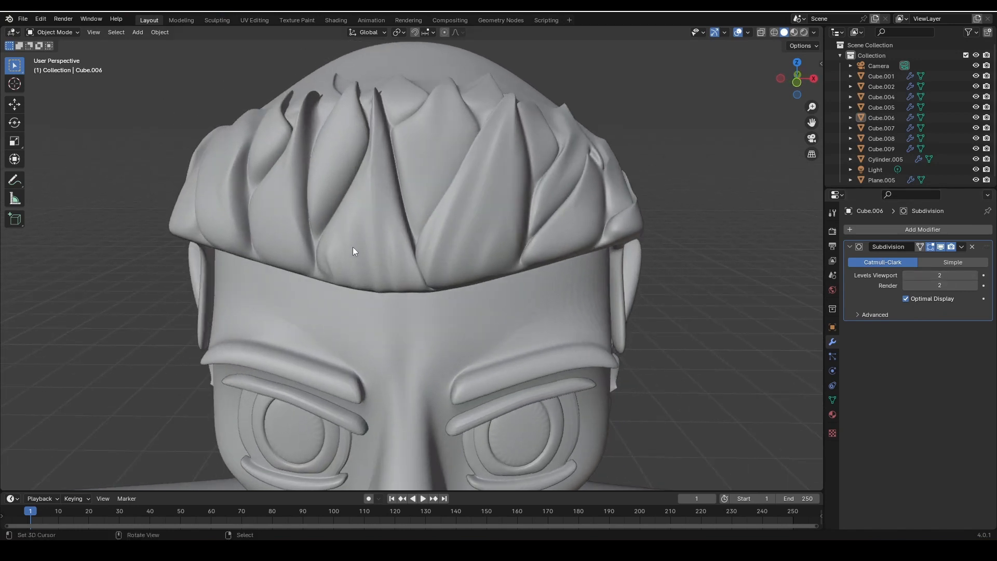
- Move the selected front strand edges further along the global Y axis in Edit Mode to deepen the grooves, and return to Object Mode
click(49, 32)
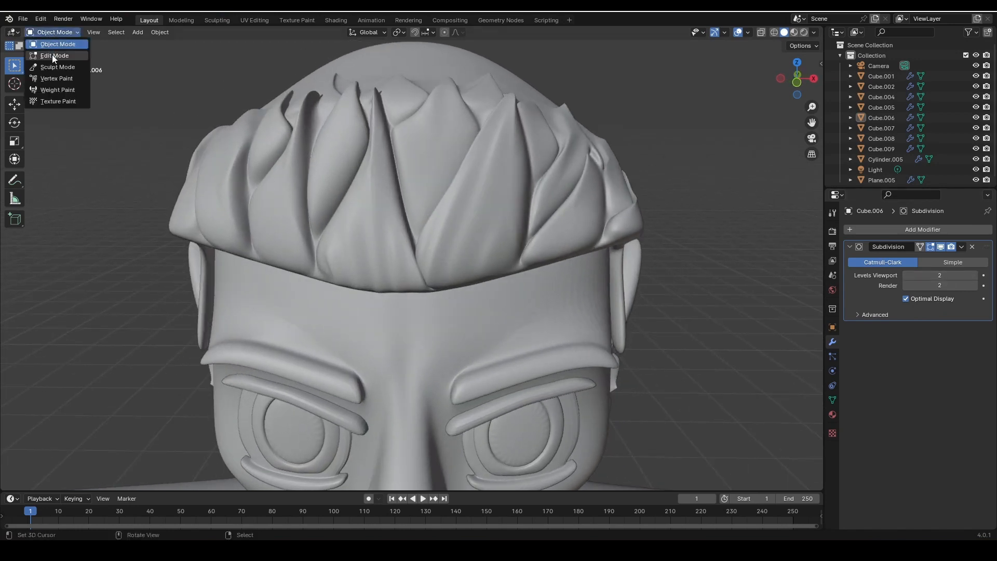
click(52, 55)
middle_drag(252, 127, 317, 207)
key(g)
key(y)
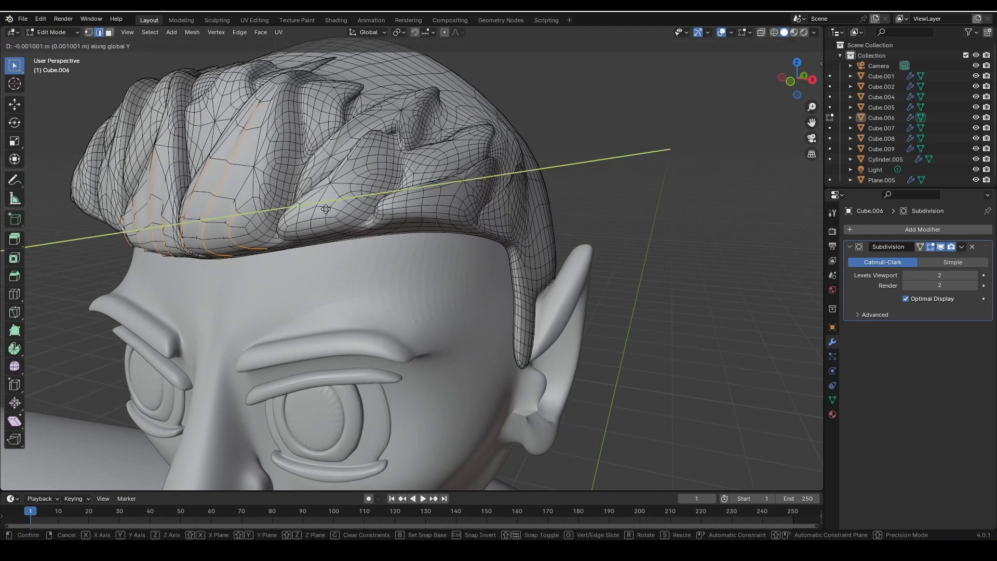
key(Escape)
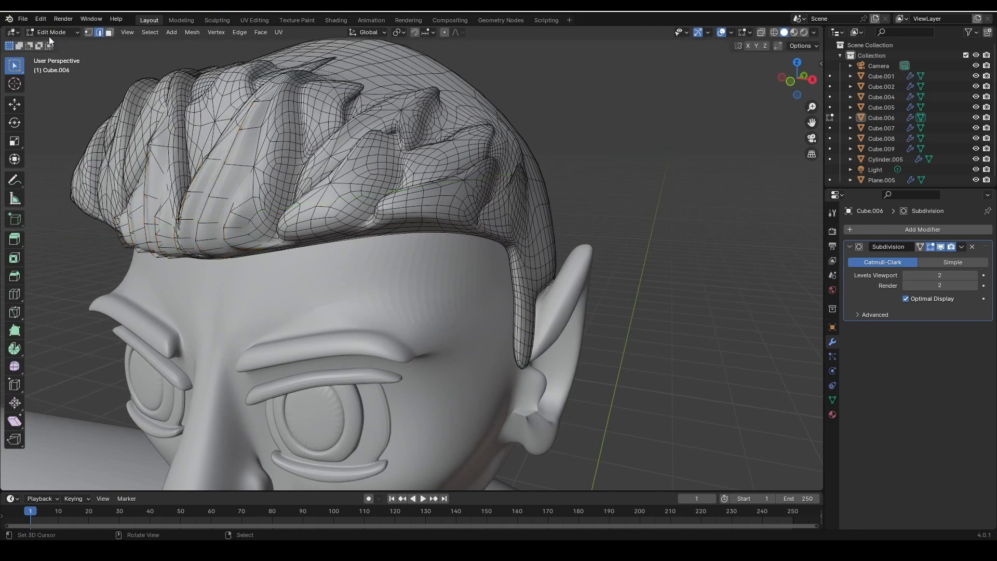
click(49, 32)
click(48, 44)
middle_drag(116, 94, 363, 151)
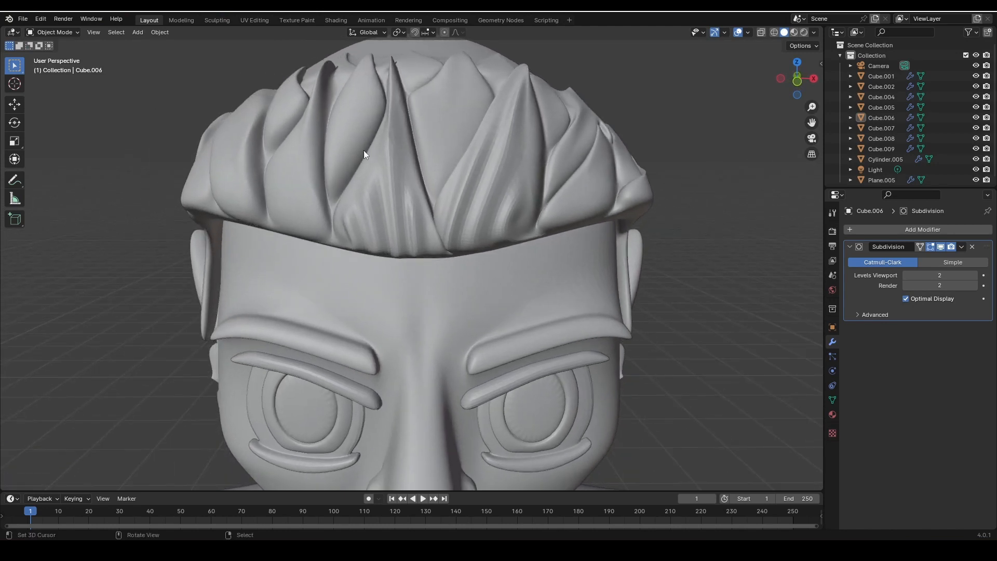
- Set the hair's Subdivision viewport level to 3 and check the grooved front strands from several angles
click(974, 278)
middle_drag(753, 223, 607, 237)
middle_drag(505, 217, 491, 128)
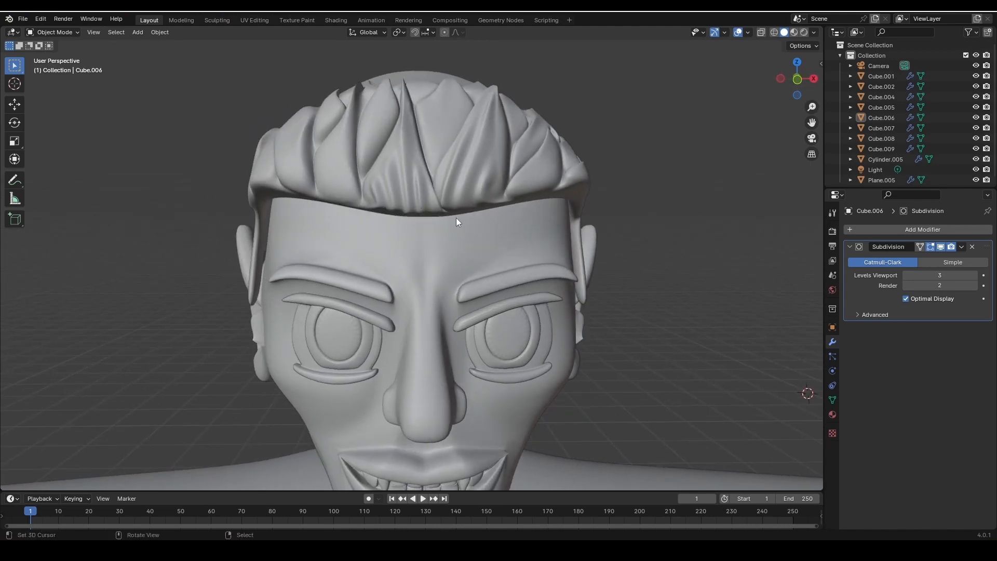
middle_drag(459, 224, 439, 234)
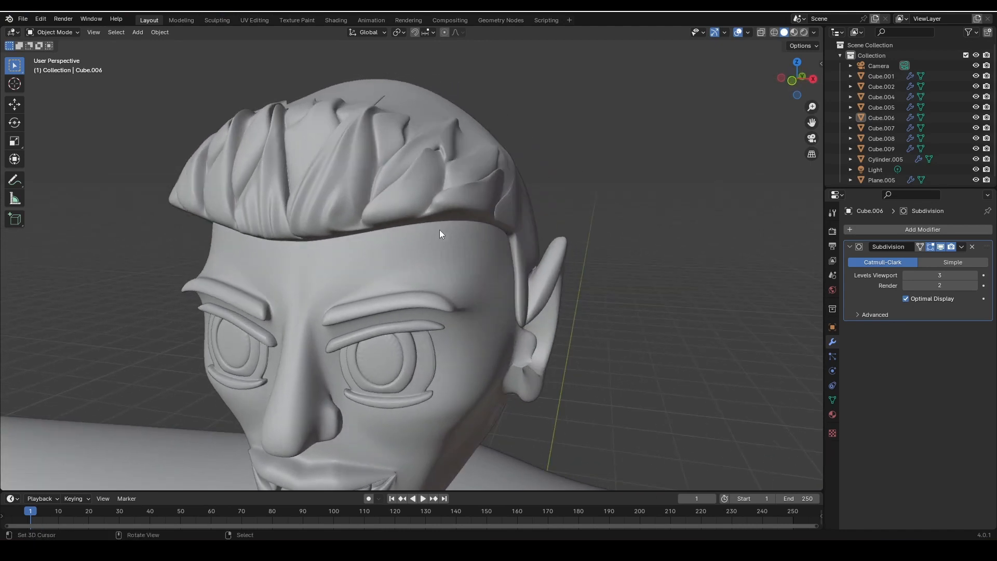
middle_drag(273, 170, 294, 207)
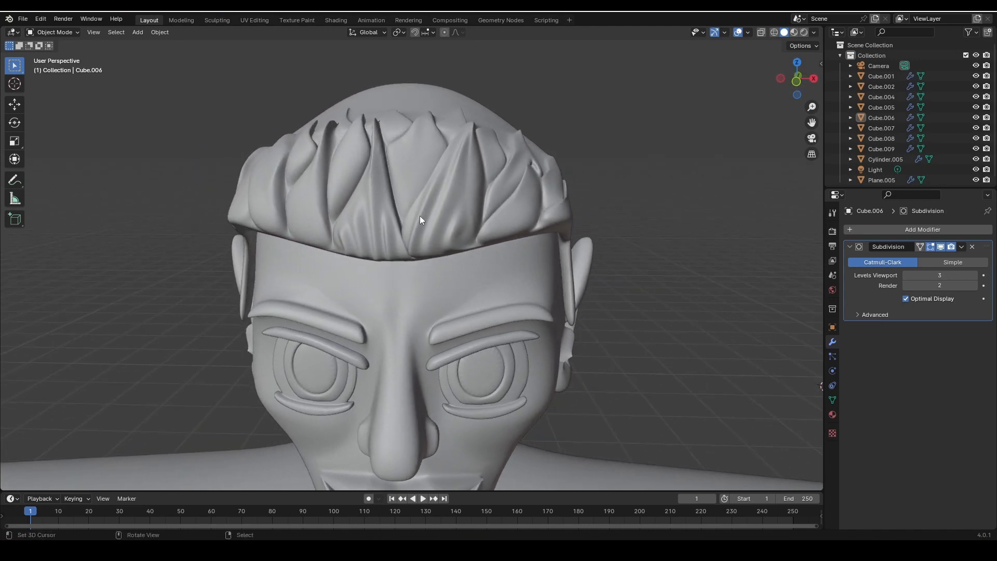
mouse_move(421, 219)
middle_down()
mouse_move(387, 218)
mouse_move(438, 216)
mouse_move(424, 216)
middle_up()
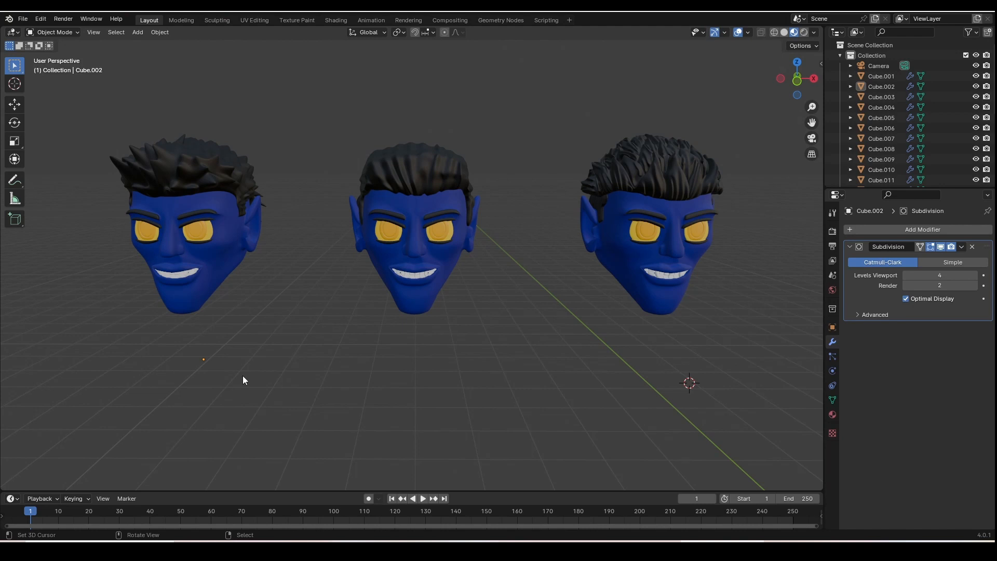
- Examine the hair meshes on the three coloured heads, and the separate fourth head's spiky hair from the side and front
click(251, 199)
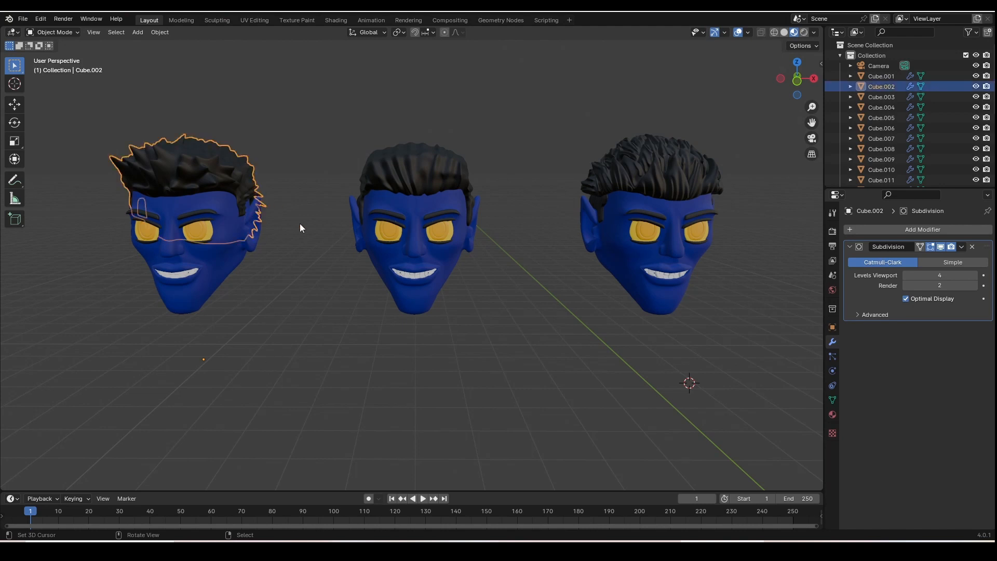
click(303, 290)
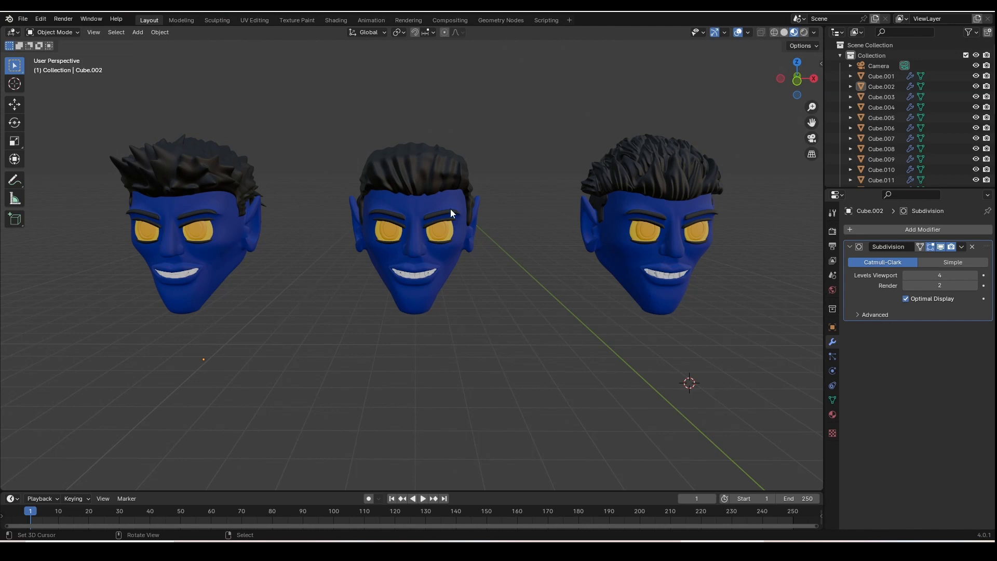
click(462, 186)
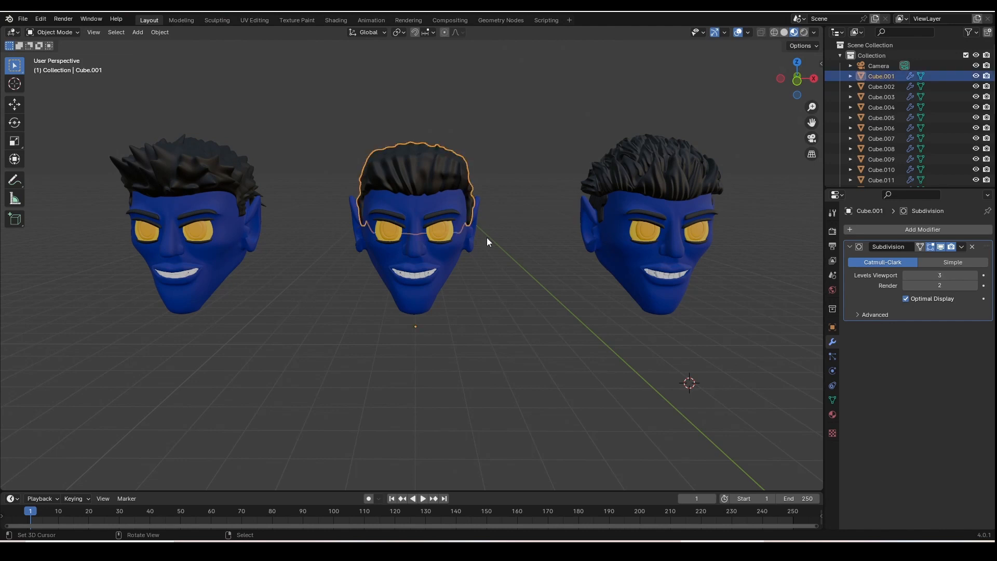
click(493, 273)
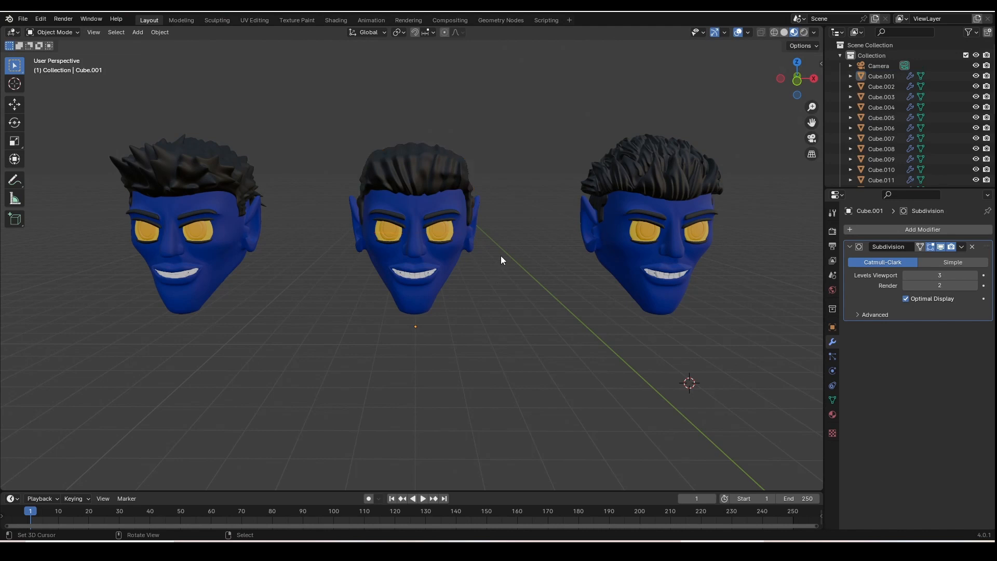
mouse_move(467, 245)
middle_down()
mouse_move(443, 246)
mouse_move(469, 244)
middle_up()
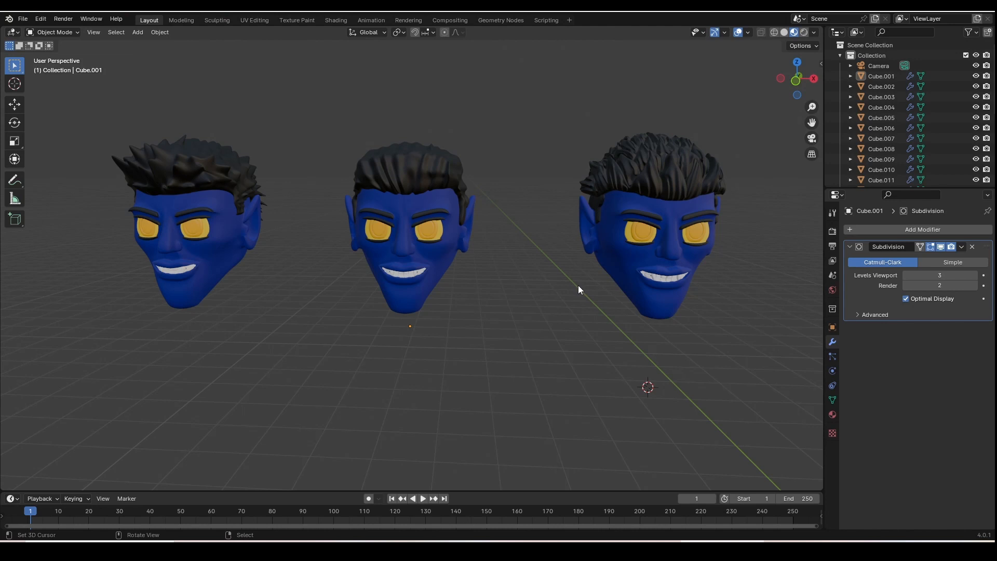
middle_drag(562, 291, 565, 293)
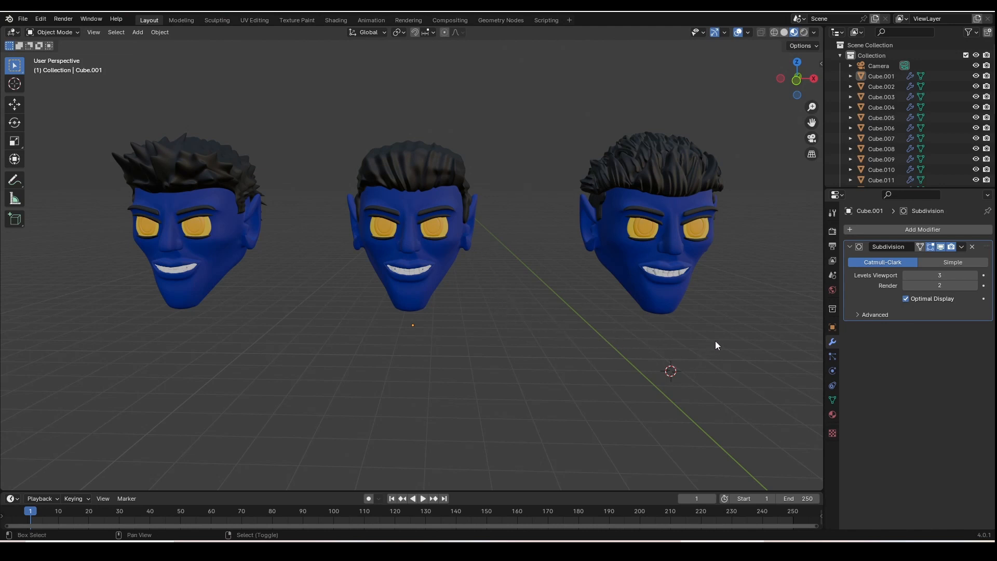
shift+middle_drag(707, 340, 155, 345)
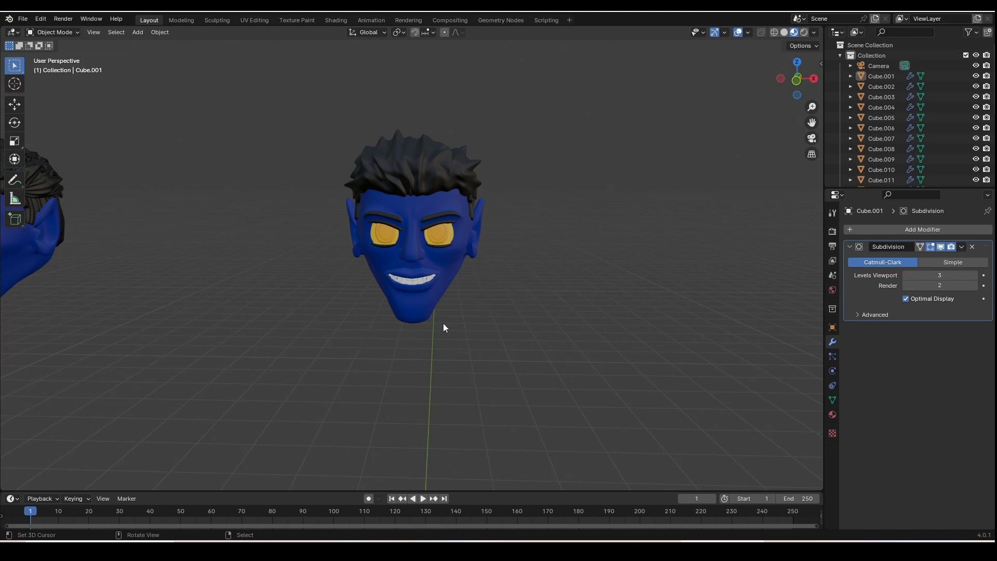
middle_drag(460, 311, 429, 318)
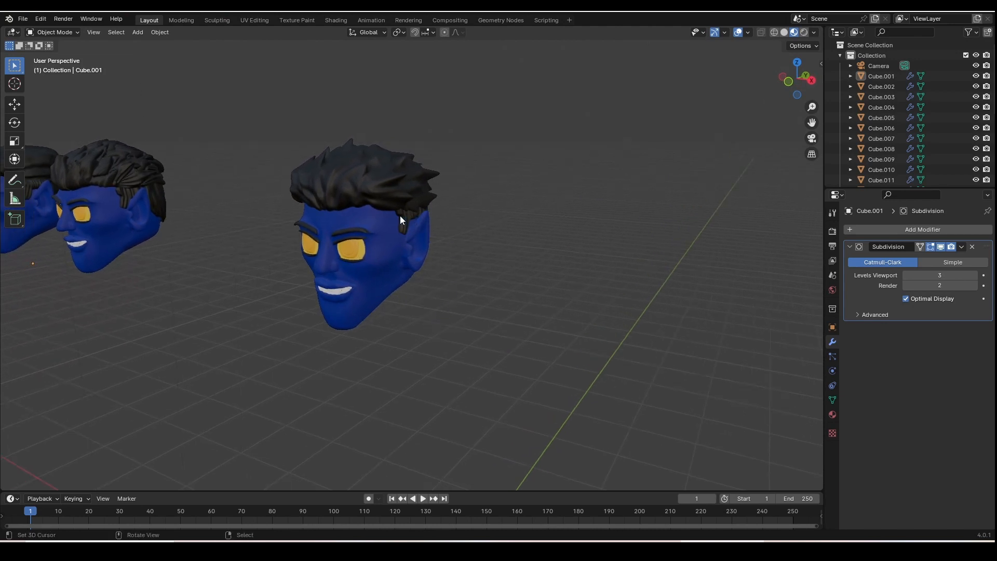
middle_drag(421, 210, 502, 232)
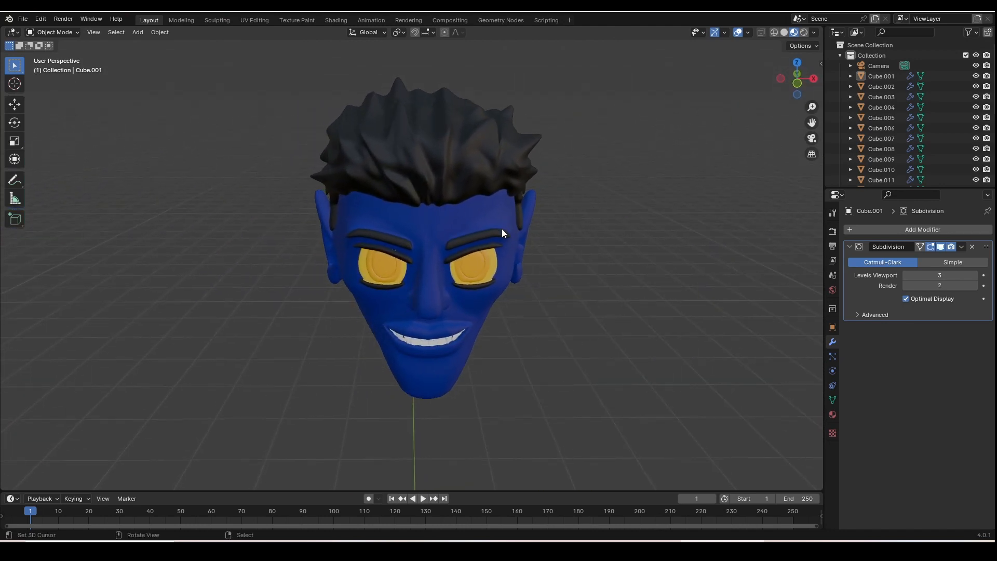
middle_drag(435, 321, 459, 324)
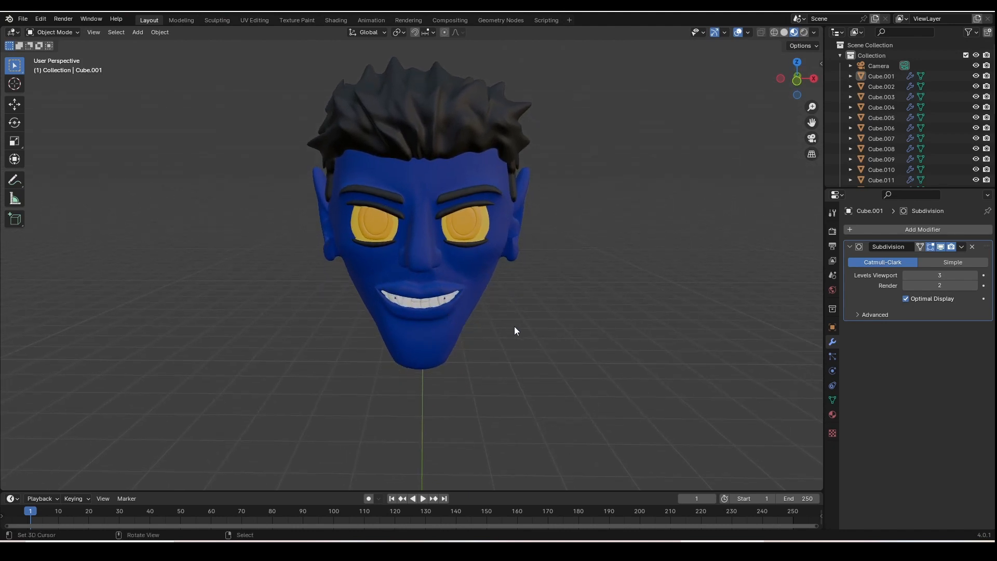